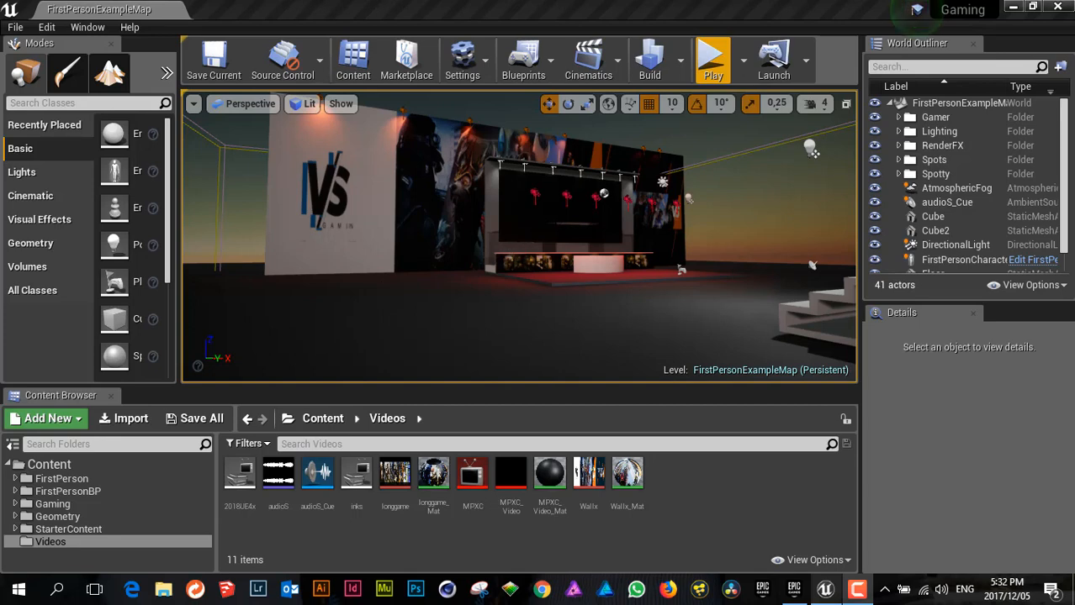
# Step: Check the editor's version information, then close it and clear the selection in the level
pyautogui.click(560, 207)
pyautogui.scroll(3, 560, 207)
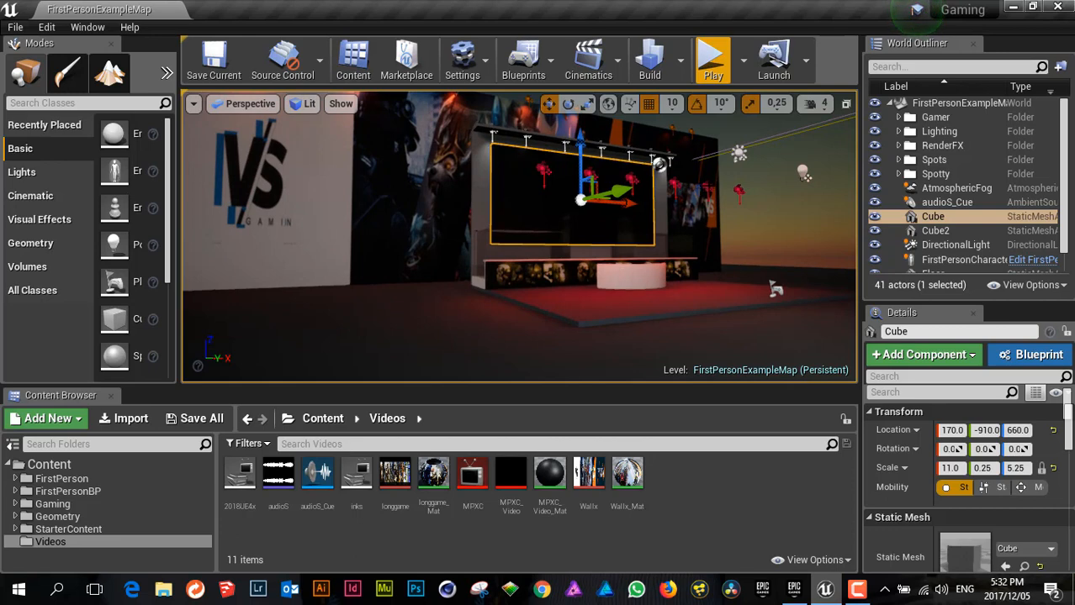
pyautogui.click(131, 28)
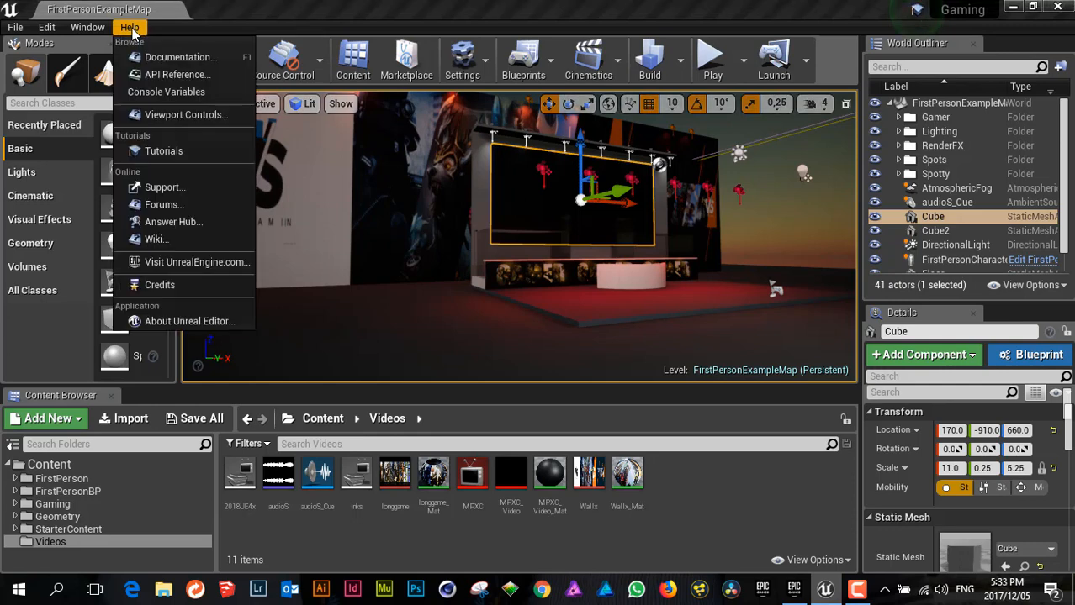
pyautogui.click(216, 322)
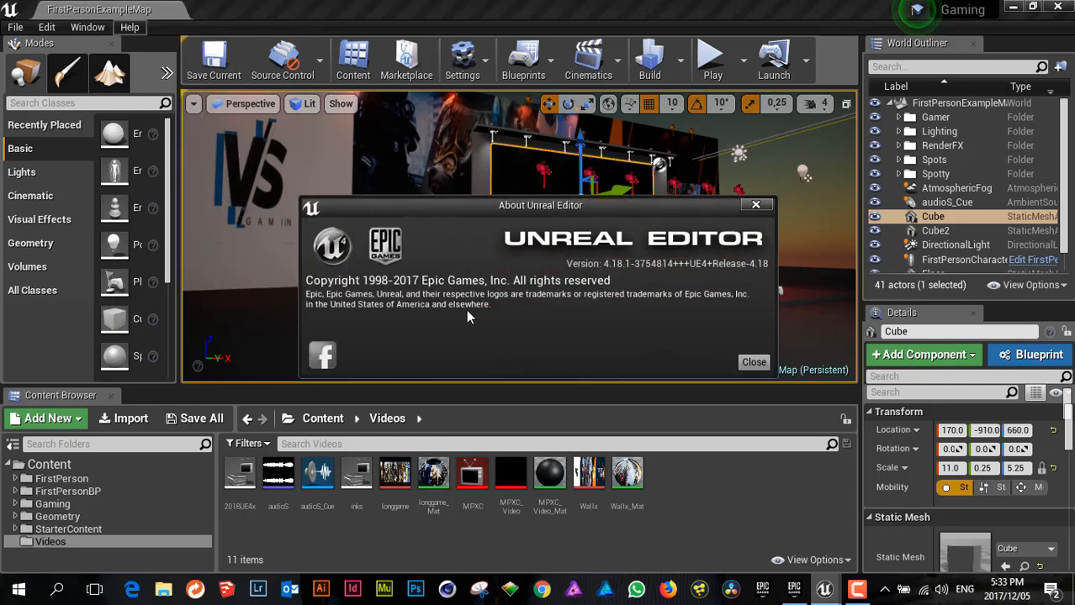
pyautogui.click(755, 206)
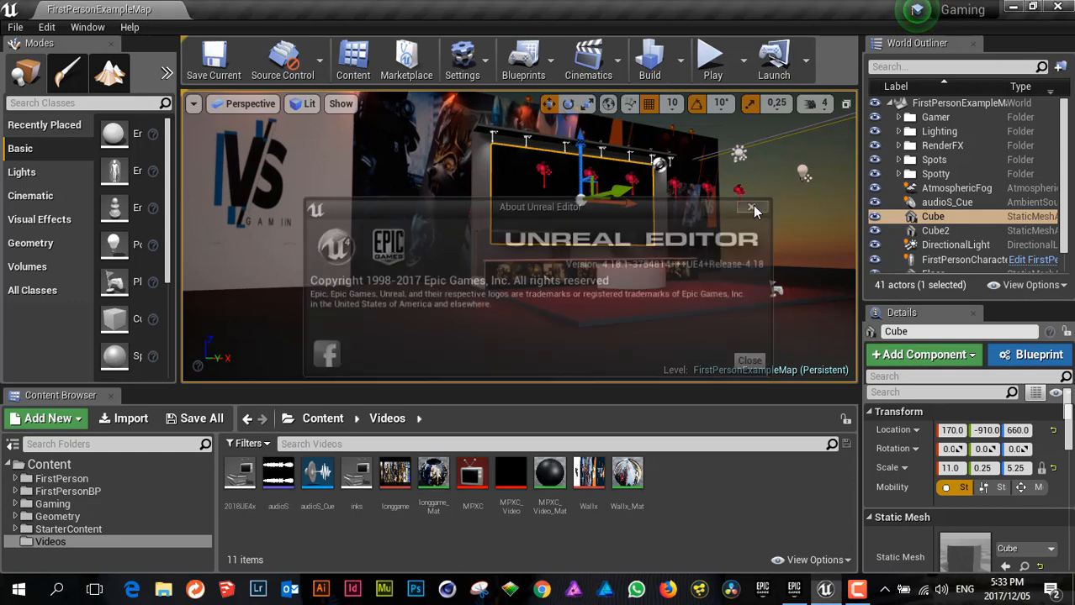
pyautogui.click(825, 138)
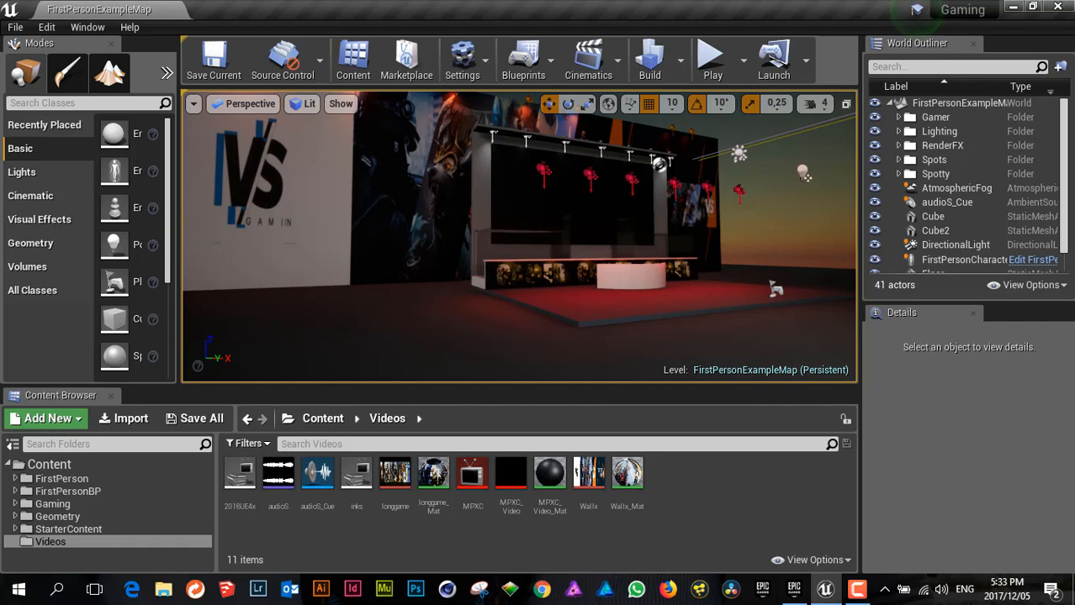
# Step: Play the level in a full-screen viewport, walk around the stand to view the video screen, and return to the normal editor layout
pyautogui.press('F11')
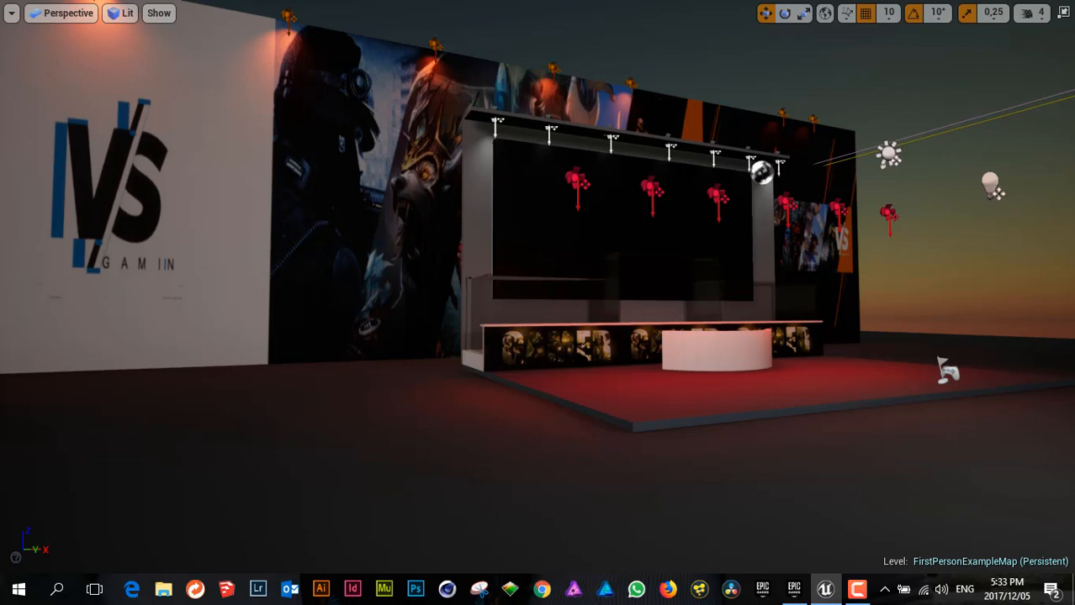
pyautogui.hotkey('alt', 'p')
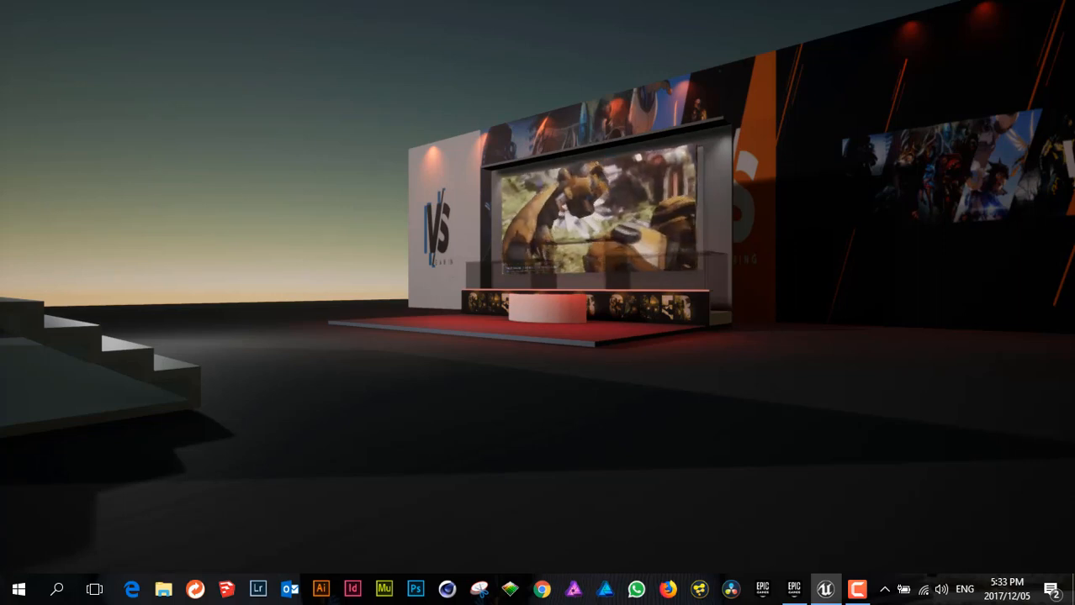
pyautogui.press('w')
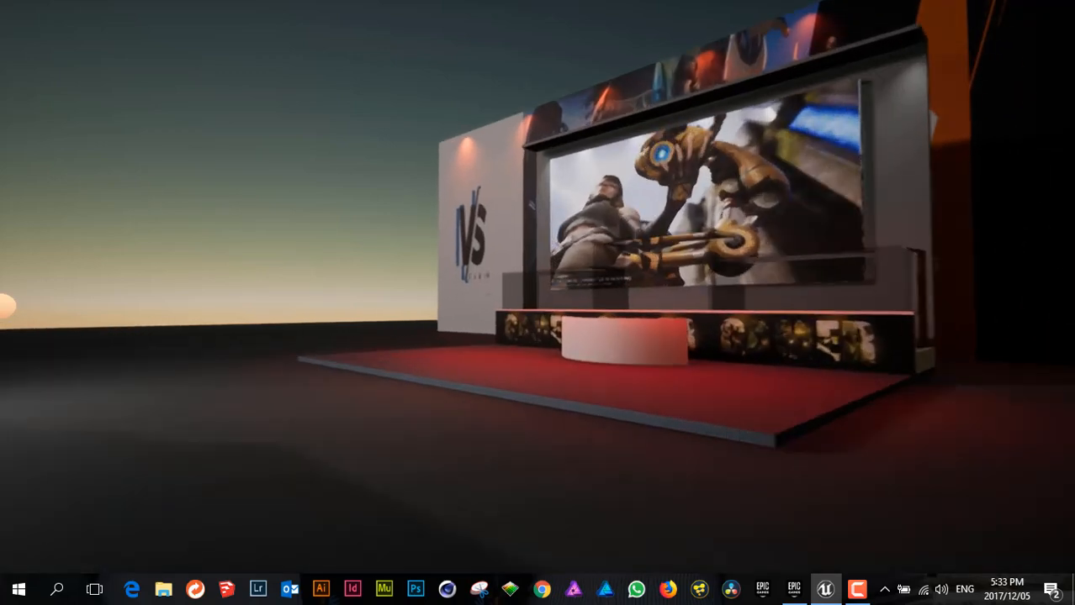
pyautogui.press('a')
pyautogui.press('w')
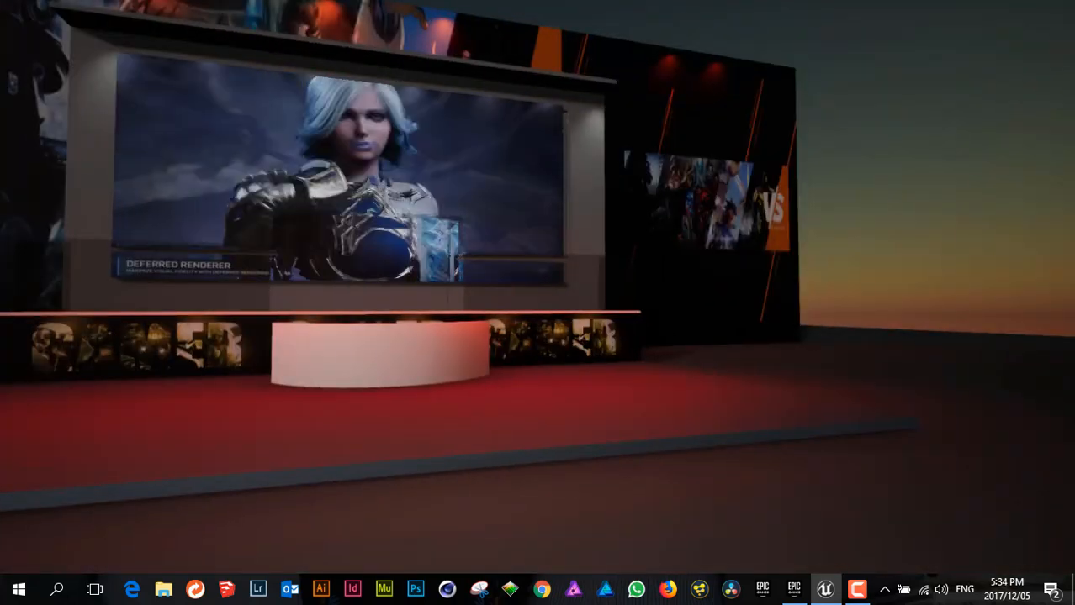
pyautogui.press('s')
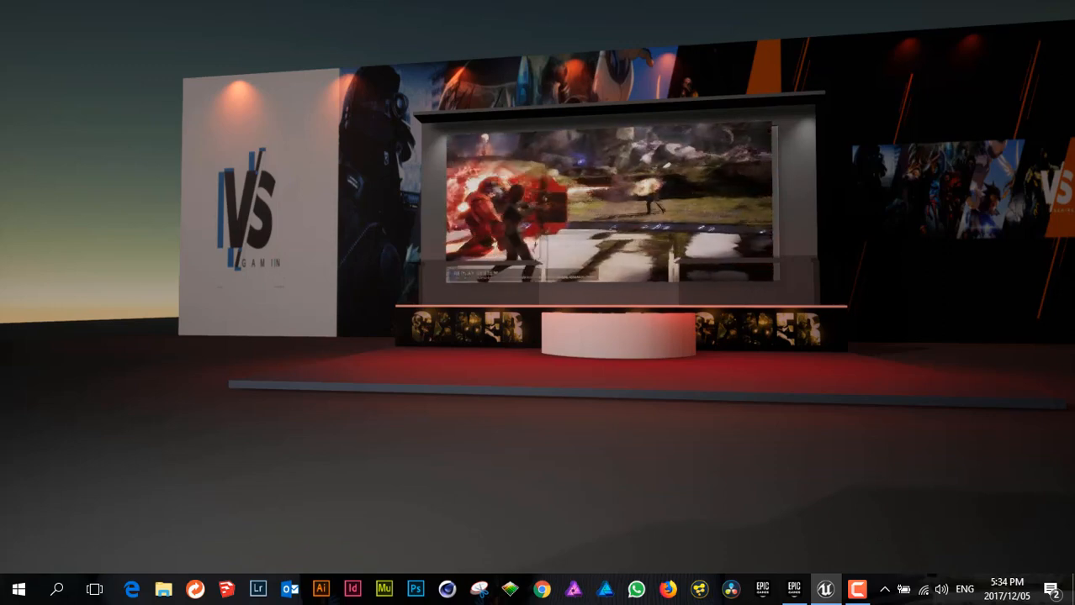
pyautogui.press('Escape')
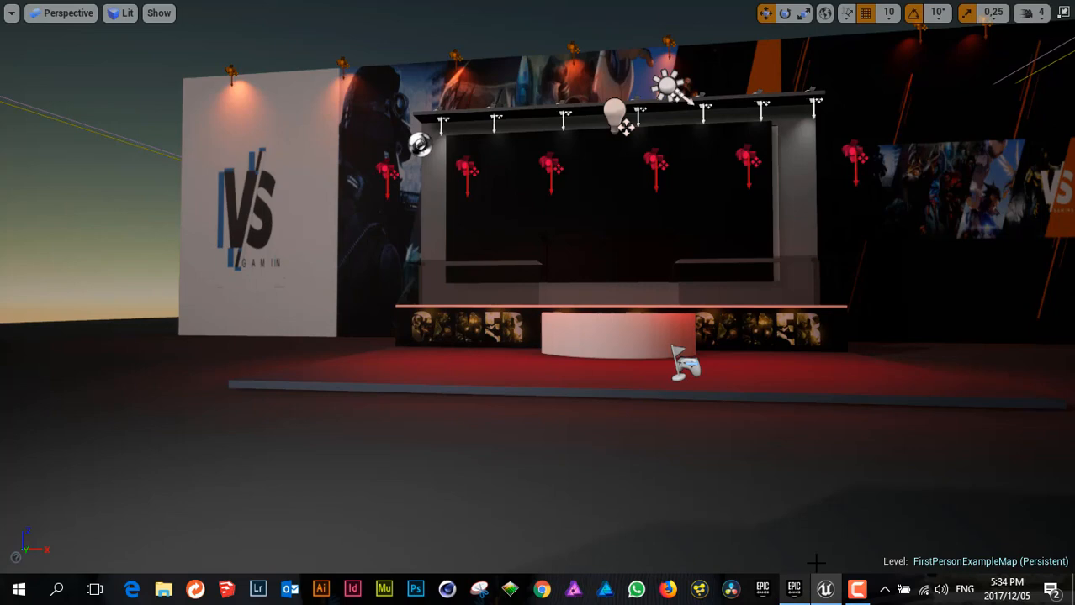
pyautogui.press('F11')
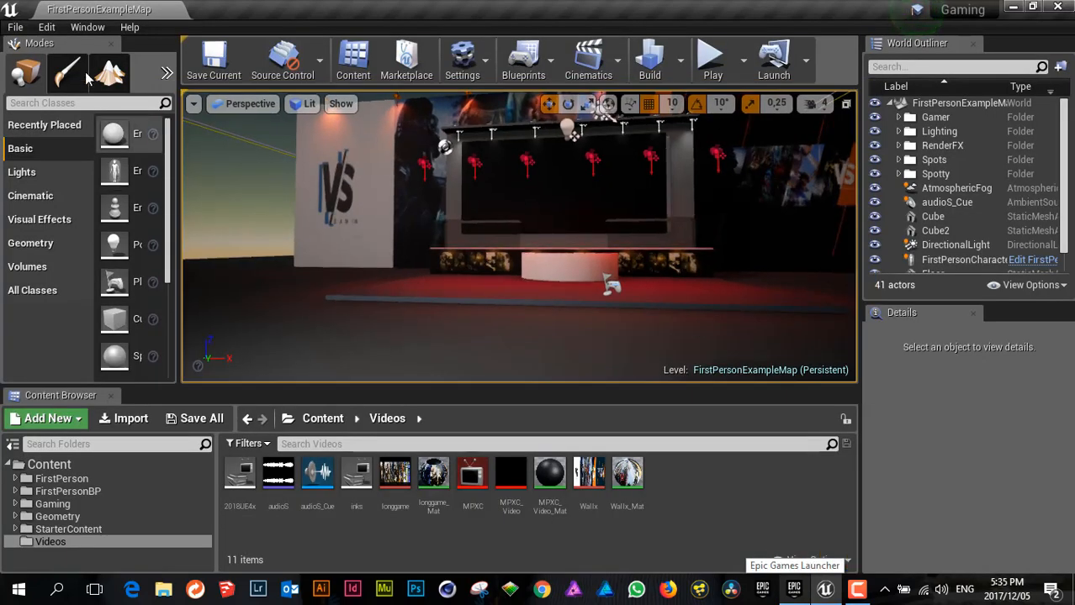
# Step: Create a new level from the Default template
pyautogui.click(13, 30)
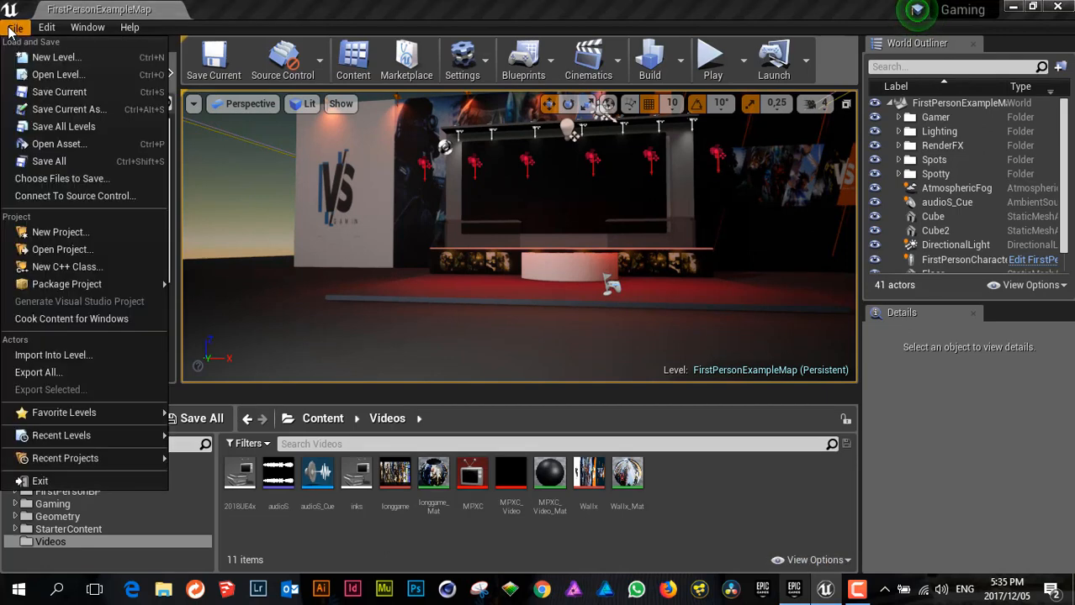
pyautogui.click(53, 61)
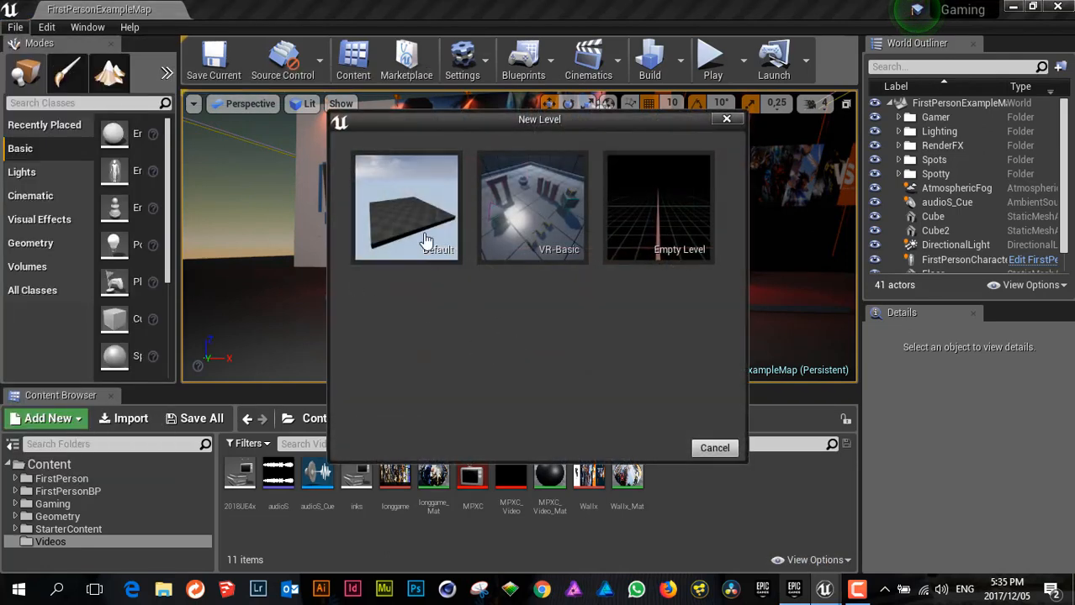
pyautogui.click(425, 239)
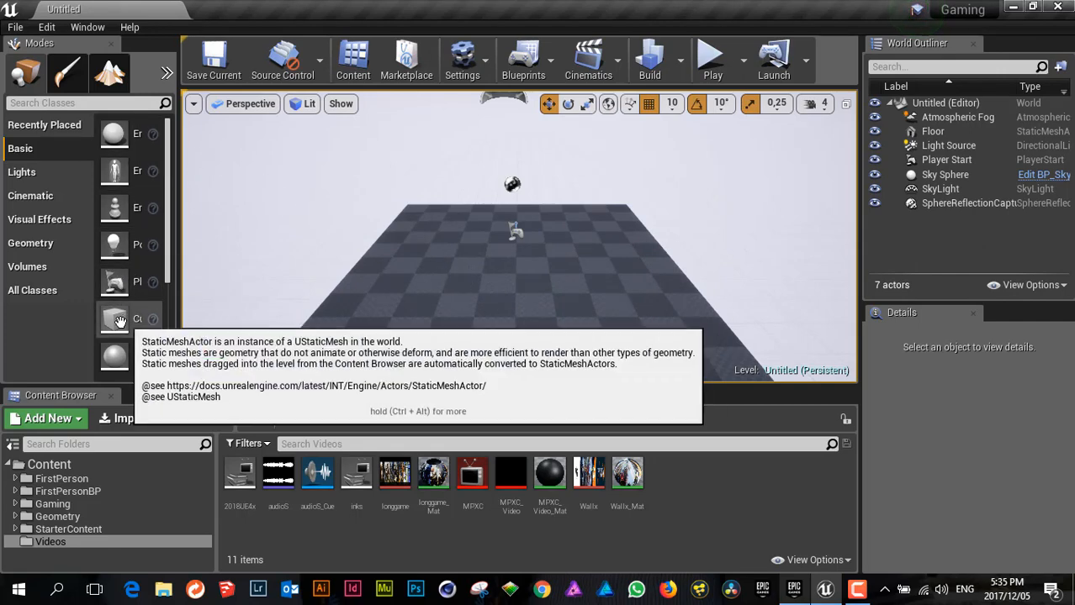
# Step: Place a cube near the middle of the floor and raise it to a Z location of 80
pyautogui.moveTo(121, 319); pyautogui.dragTo(519, 280)
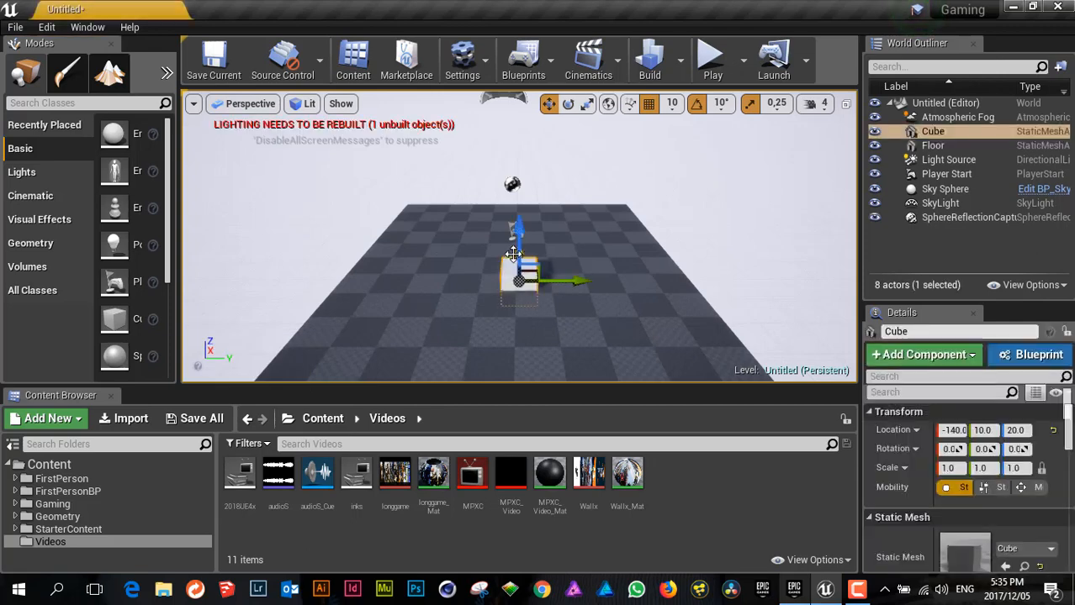
pyautogui.moveTo(519, 231); pyautogui.dragTo(519, 209)
pyautogui.scroll(4, 526, 278)
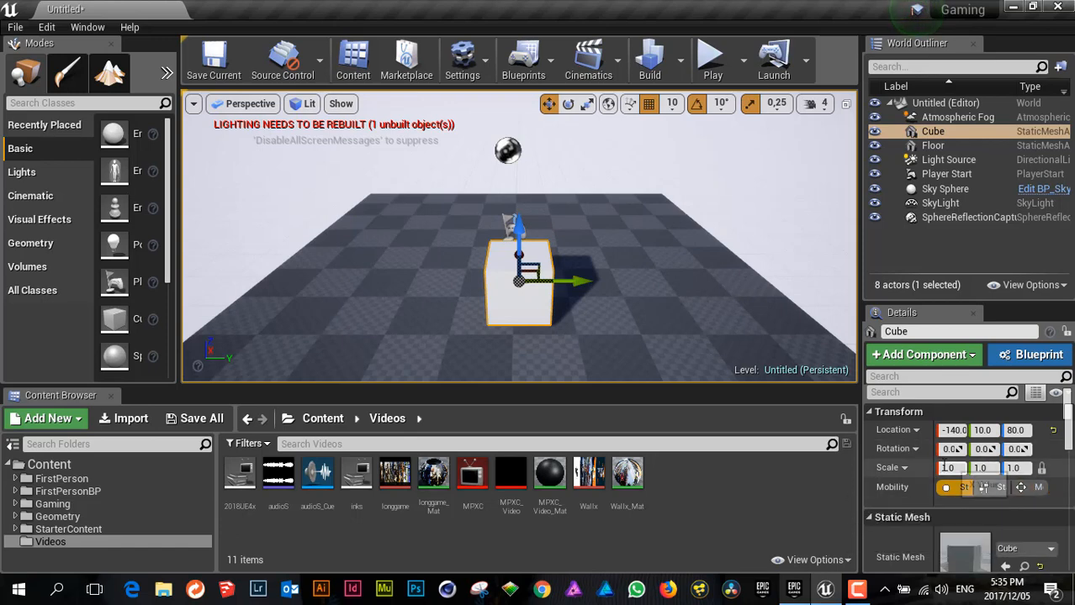
# Step: Scale the cube uniformly to 5 and raise it to a Z location of 260
pyautogui.click(952, 468)
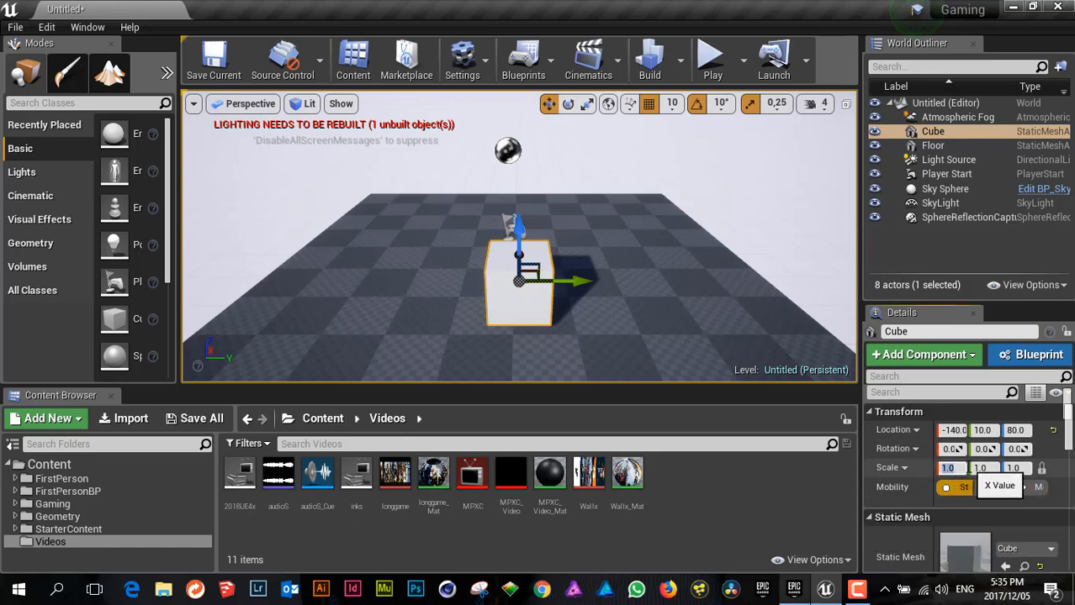
pyautogui.write('5')
pyautogui.press('Tab')
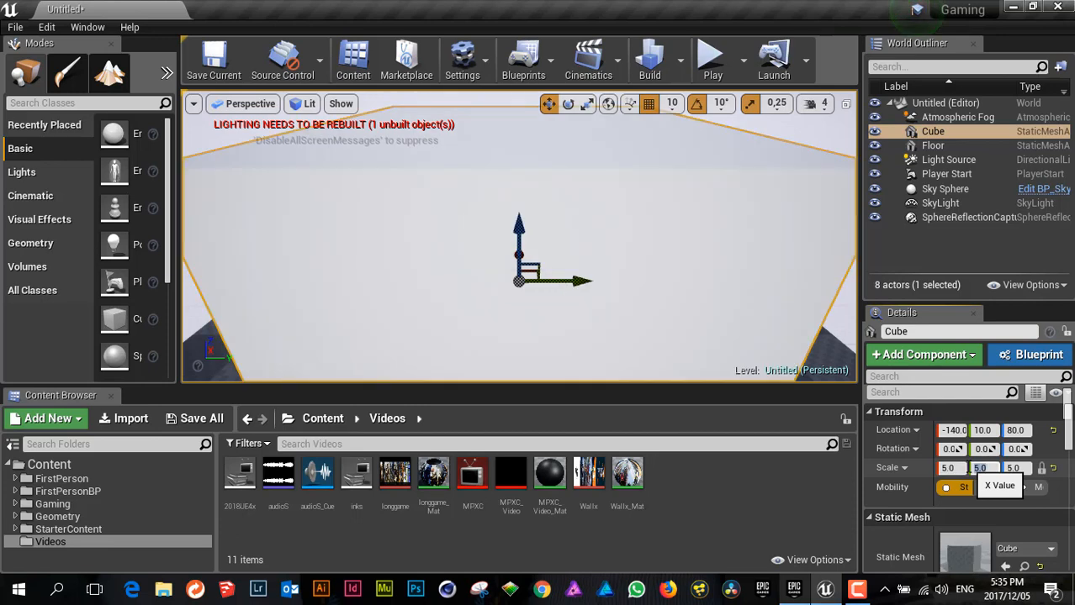
pyautogui.scroll(-5, 631, 267)
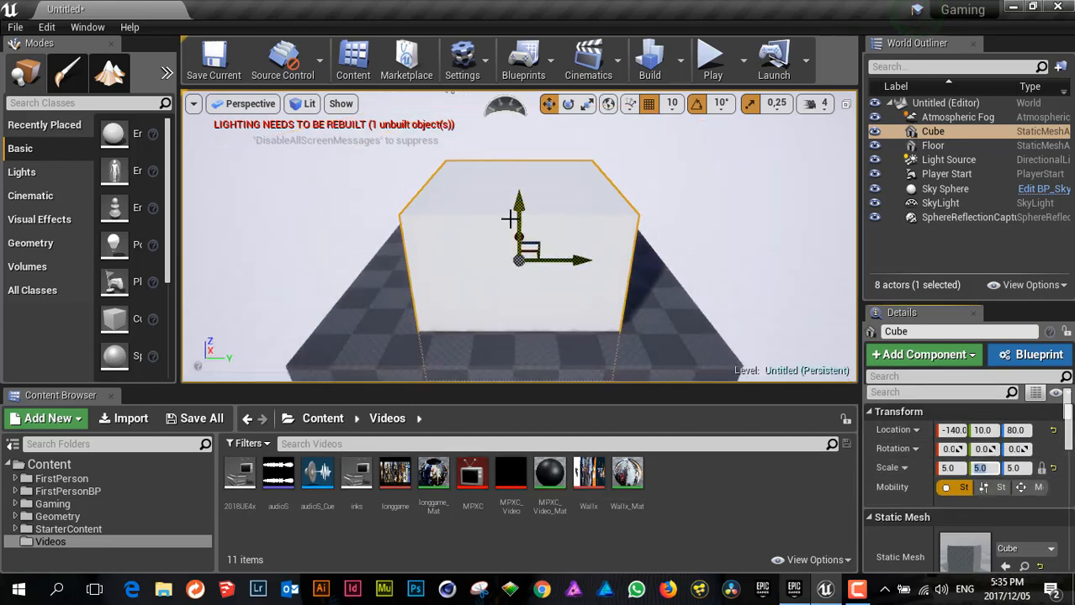
pyautogui.moveTo(521, 210); pyautogui.dragTo(522, 156)
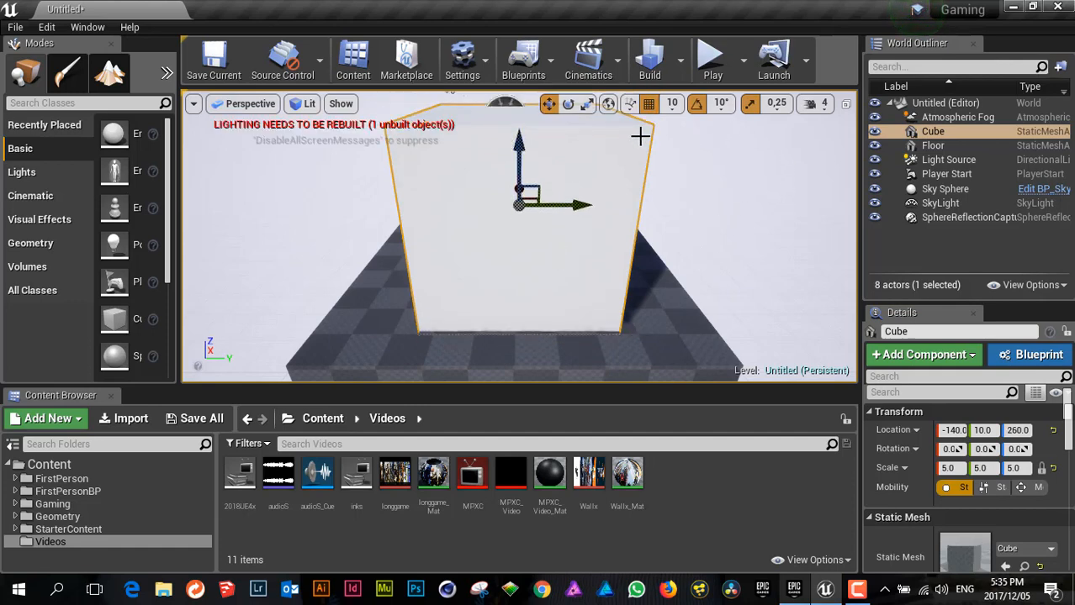
# Step: Switch to the rotate gizmo and set the mobility of the Light Source to Movable
pyautogui.click(566, 104)
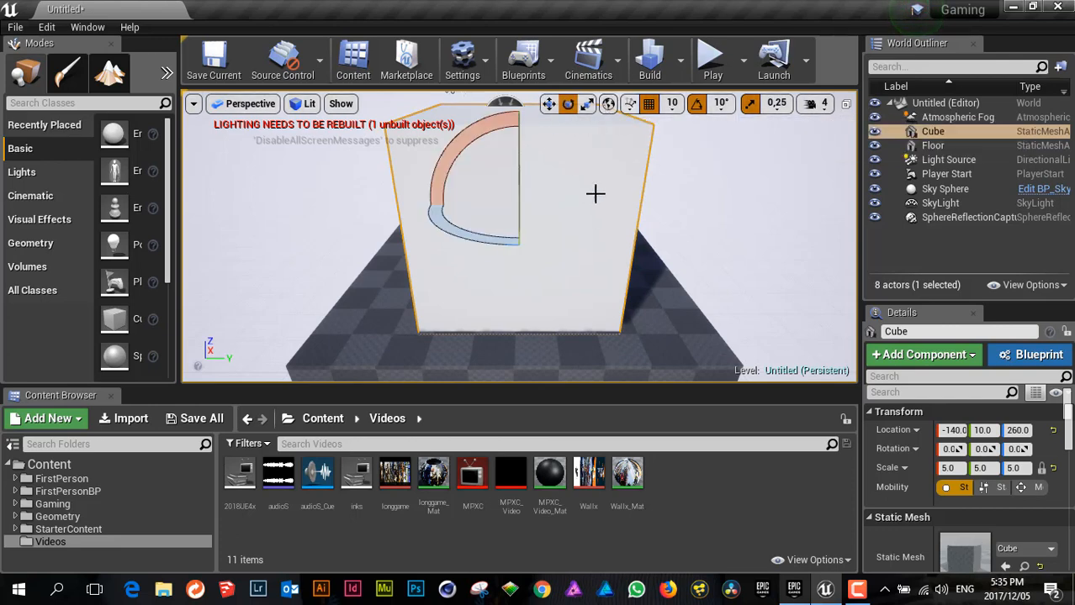
pyautogui.moveTo(626, 229); pyautogui.dragTo(592, 229, button='right')
pyautogui.moveTo(592, 229)
pyautogui.mouseDown()
pyautogui.moveTo(626, 221)
pyautogui.moveTo(639, 270)
pyautogui.moveTo(572, 279)
pyautogui.moveTo(610, 250)
pyautogui.moveTo(488, 202)
pyautogui.mouseUp()
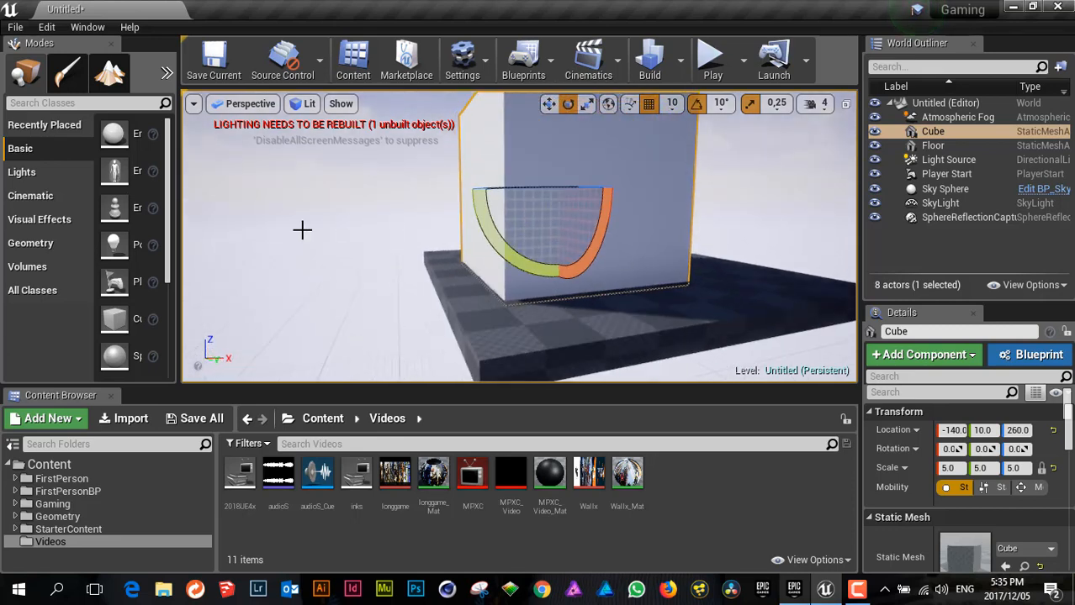
pyautogui.click(948, 160)
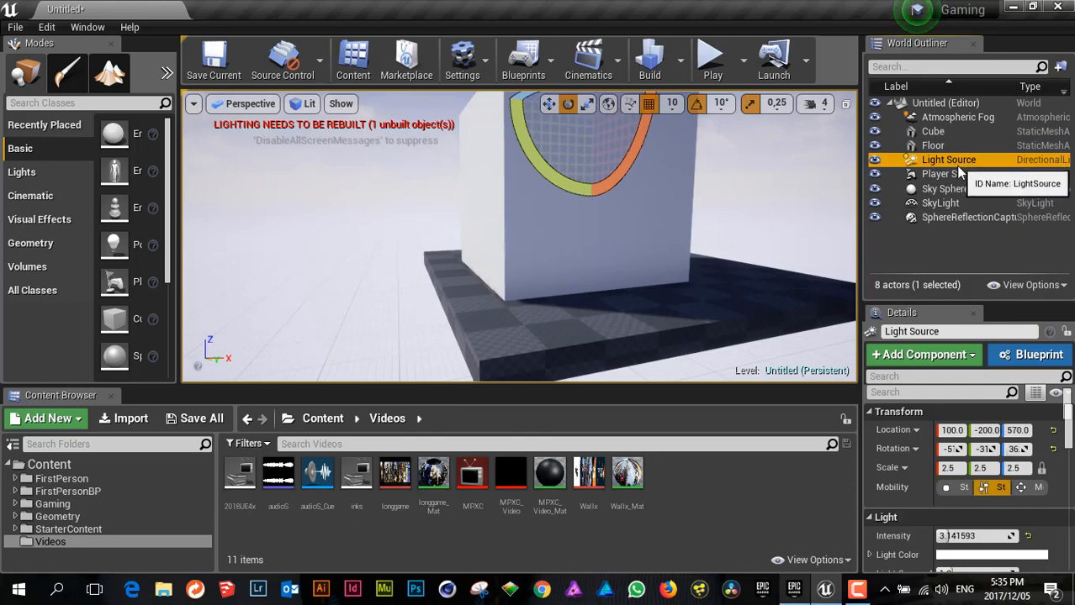
pyautogui.click(1024, 486)
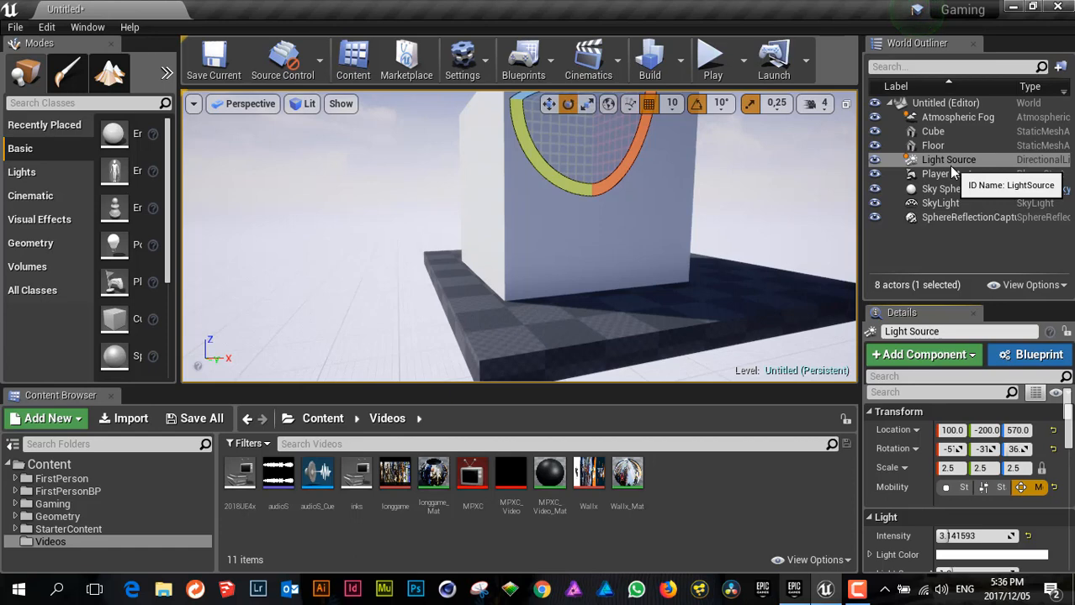
pyautogui.click(558, 238)
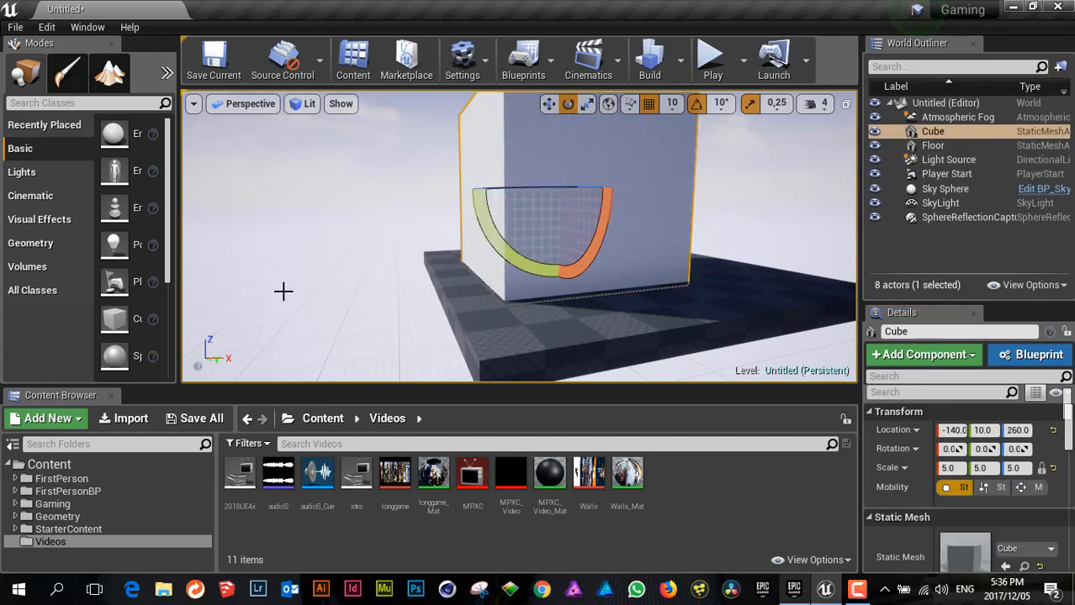
pyautogui.click(288, 221)
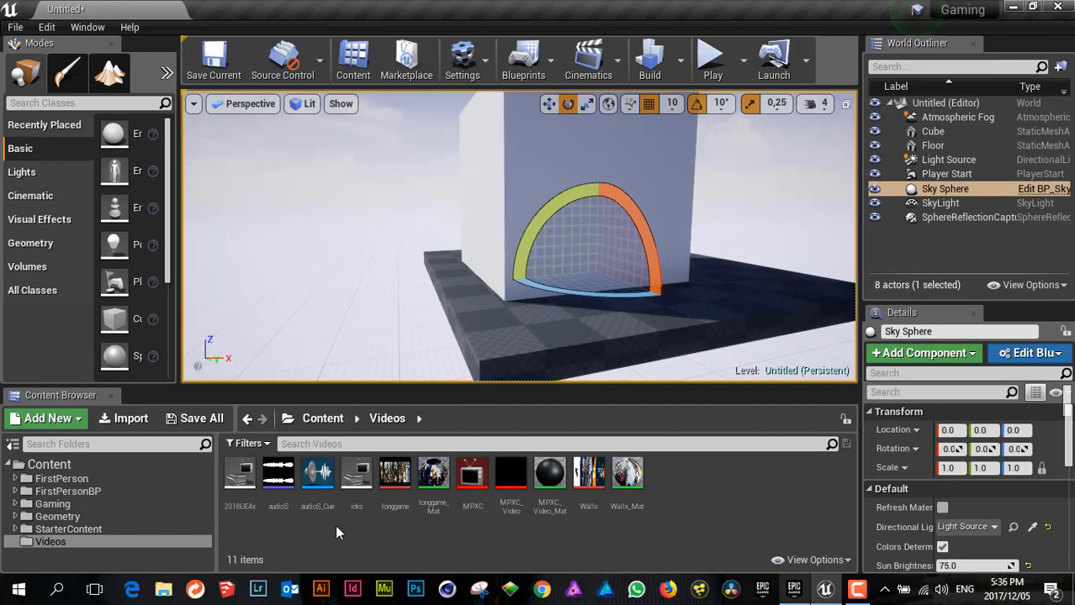
# Step: Create a folder named tutorial in the root Content folder and open it
pyautogui.click(338, 419)
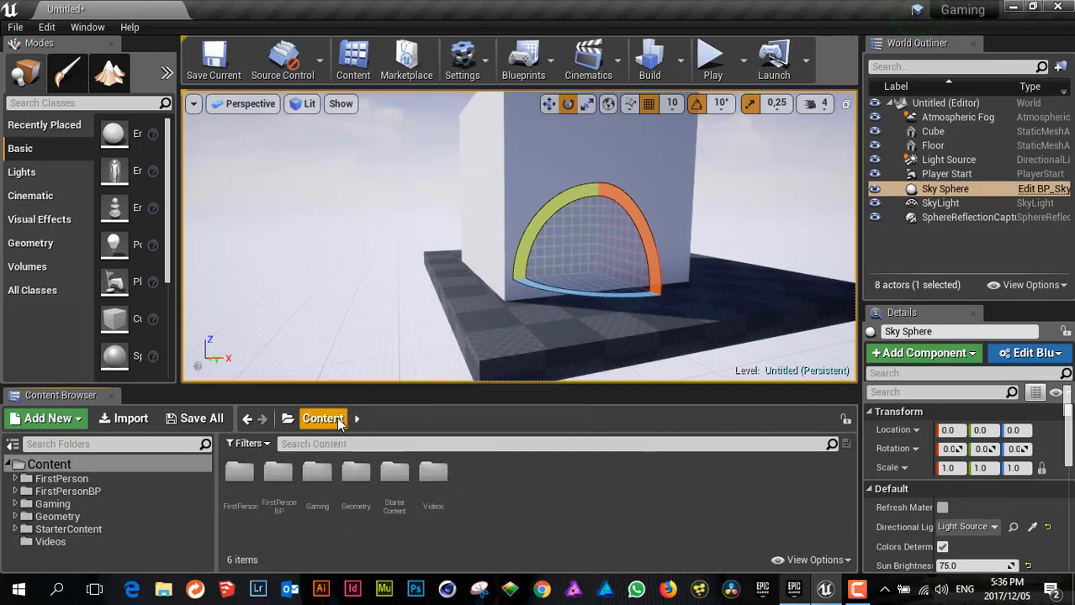
pyautogui.rightClick(534, 467)
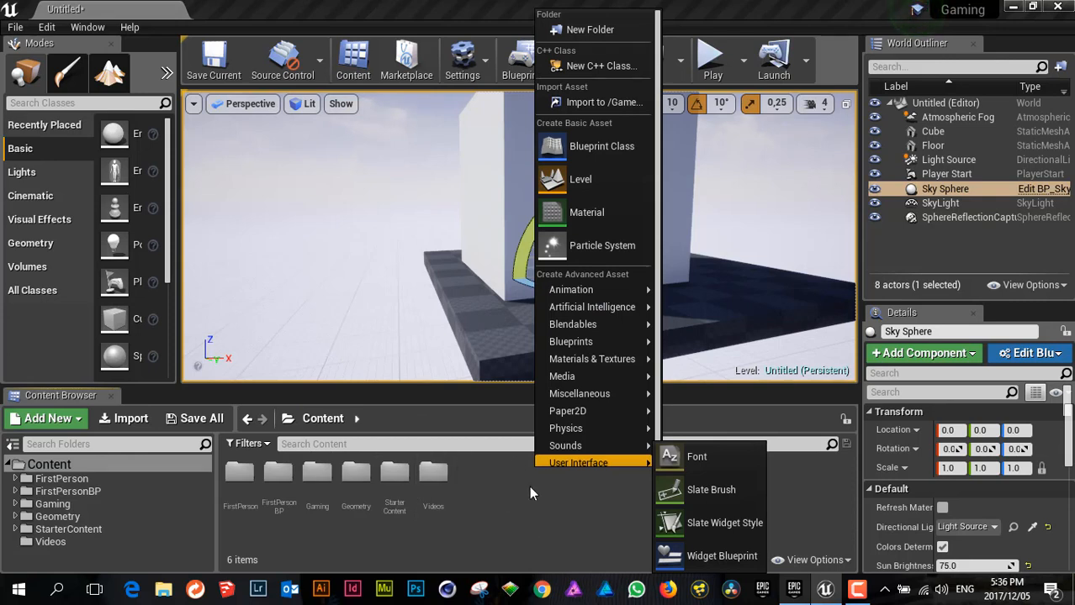
pyautogui.click(577, 32)
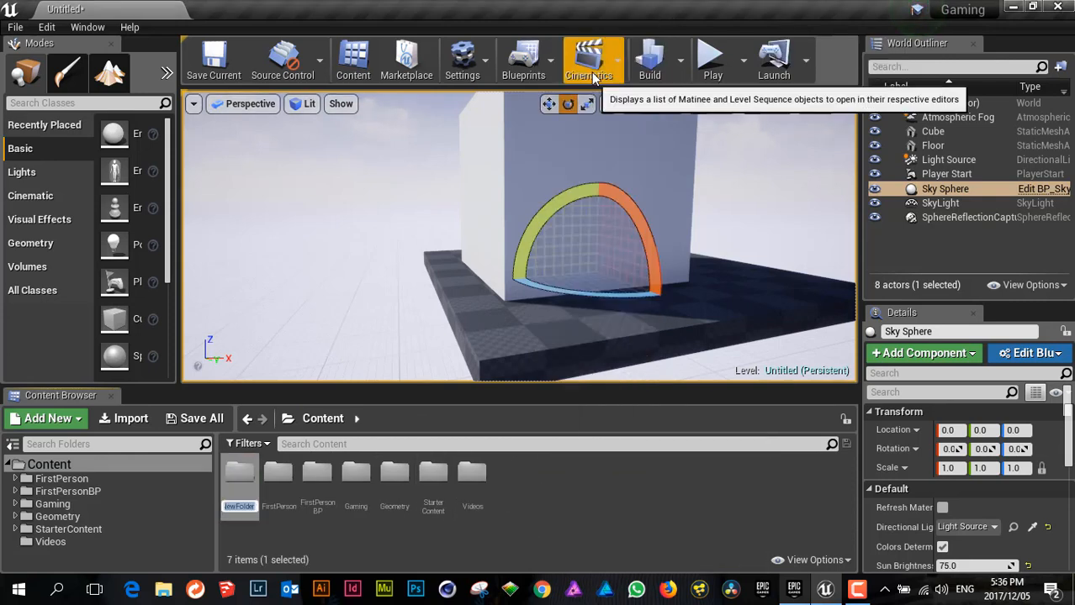
pyautogui.write('tutorial')
pyautogui.press('Return')
pyautogui.press('Return')
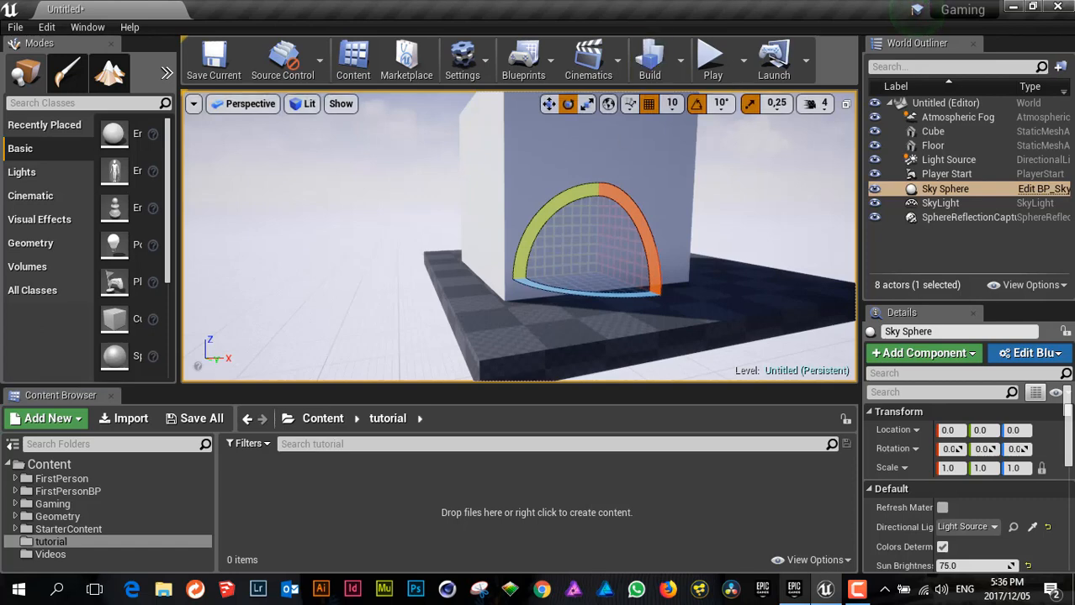
pyautogui.click(643, 142)
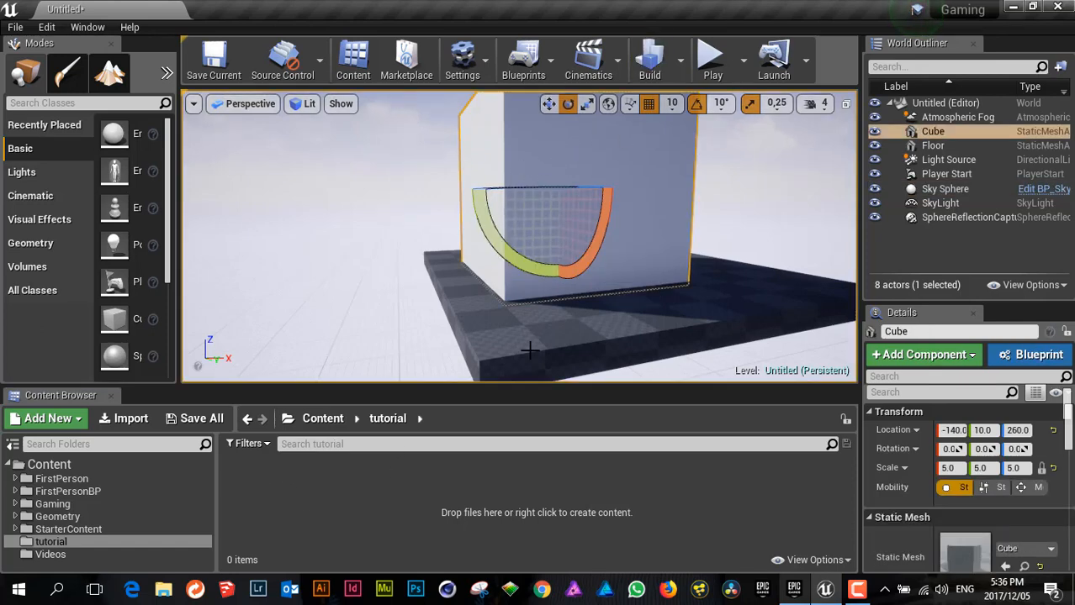
pyautogui.click(76, 423)
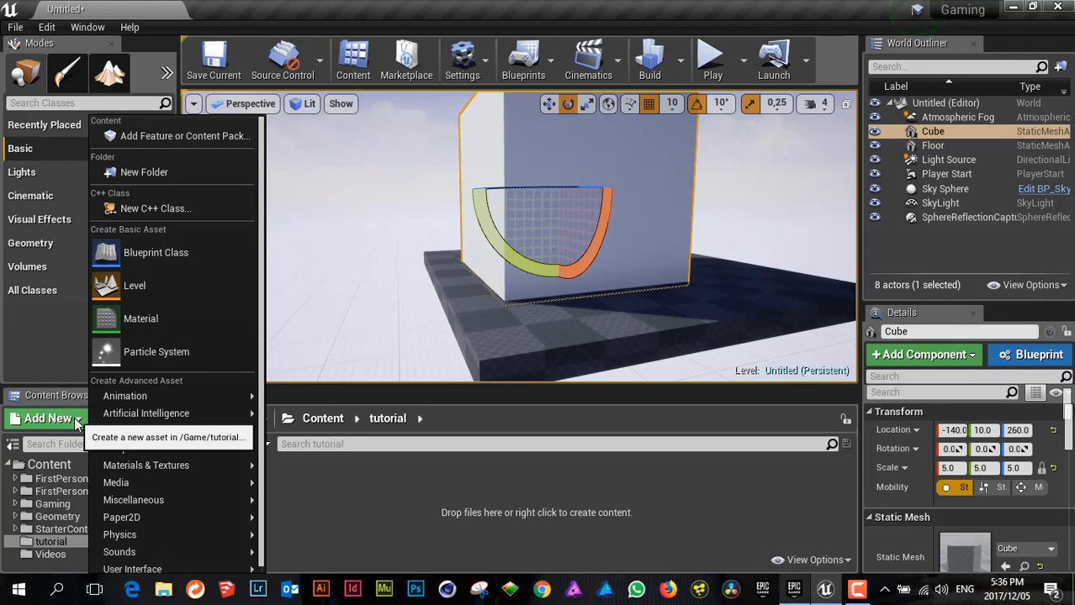
pyautogui.moveTo(94, 419)
pyautogui.click(376, 494)
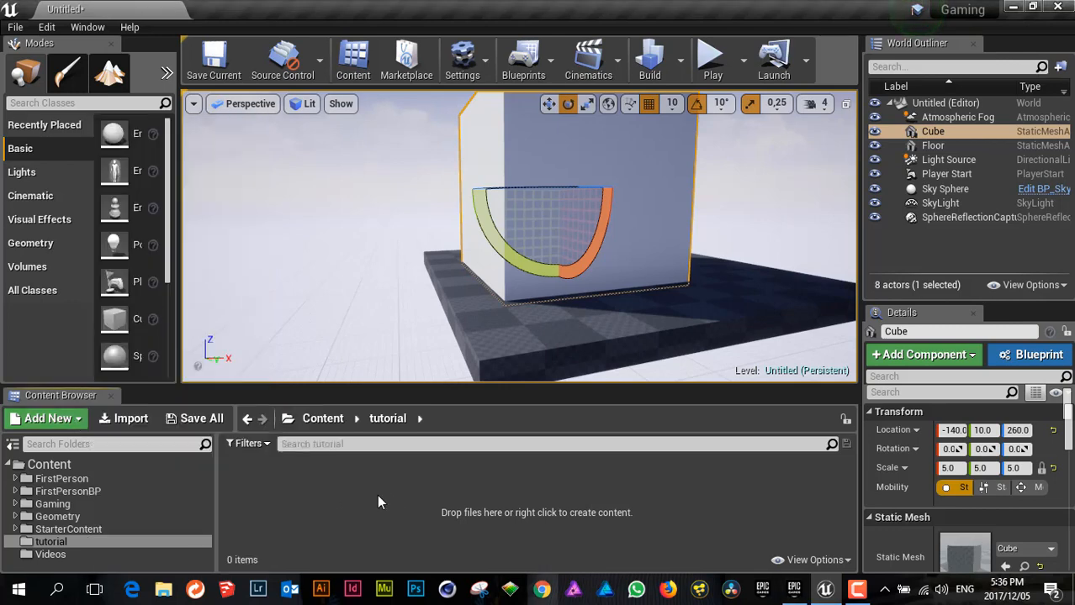
# Step: Preview inks.mp4 in Films & TV while choosing the file to import, and import it into the tutorial folder
pyautogui.click(128, 420)
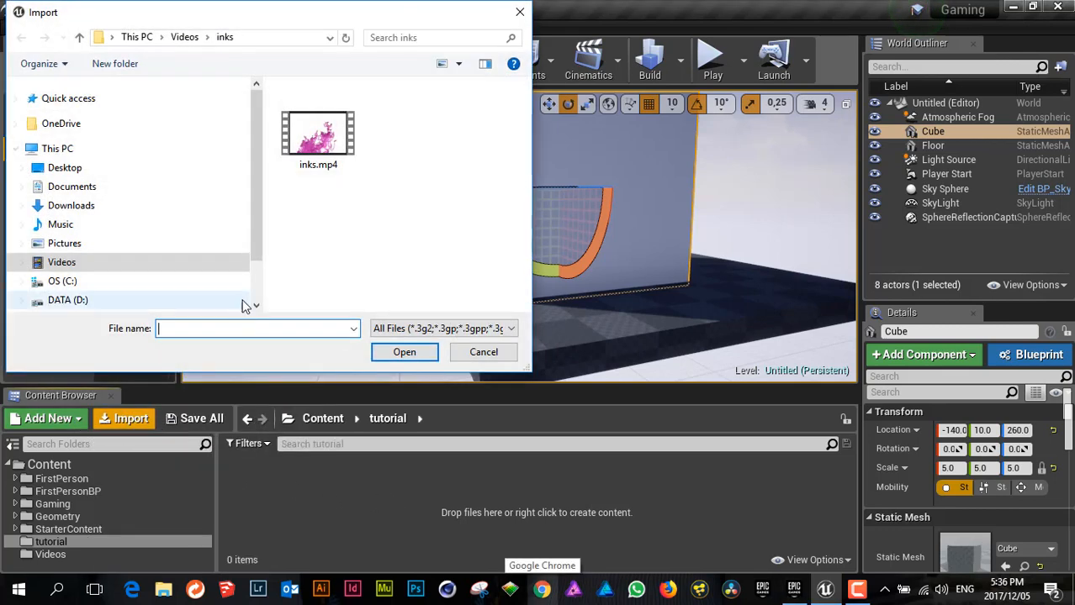
pyautogui.click(314, 141)
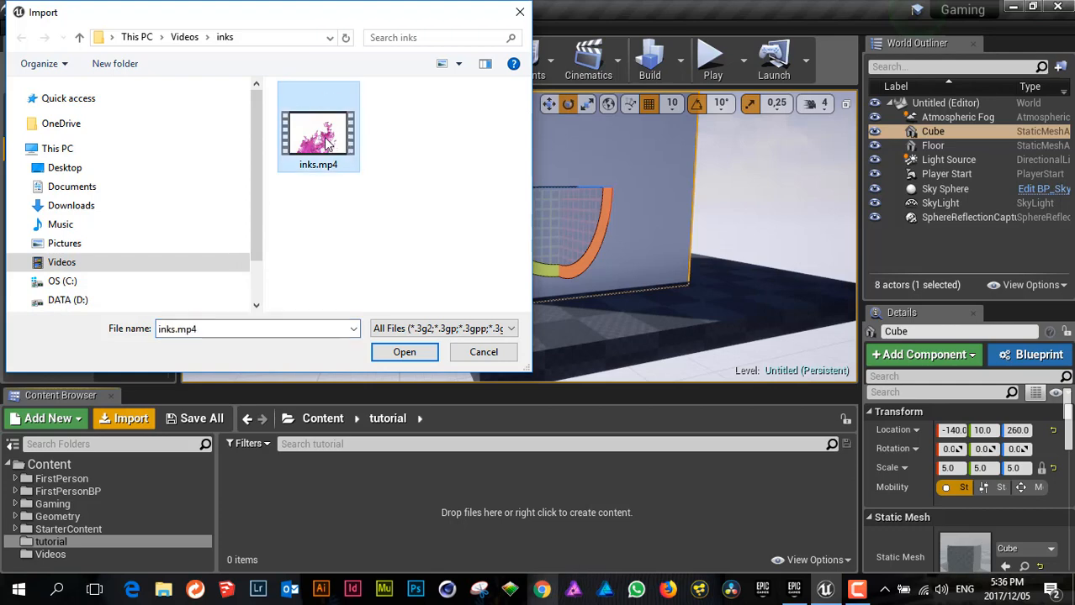
pyautogui.rightClick(326, 139)
pyautogui.click(366, 172)
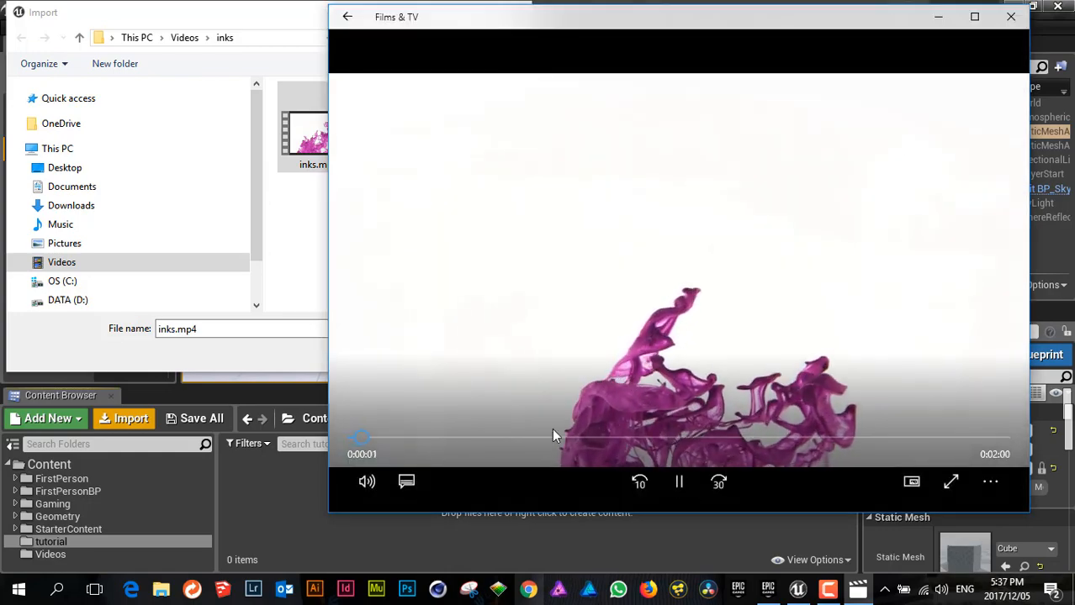
pyautogui.click(552, 437)
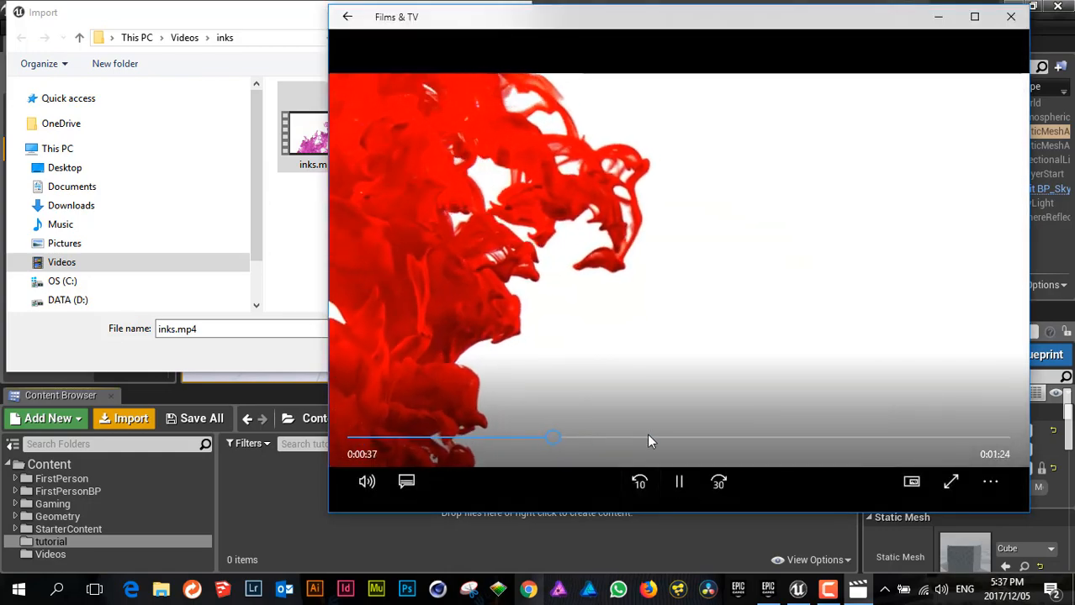
pyautogui.click(649, 437)
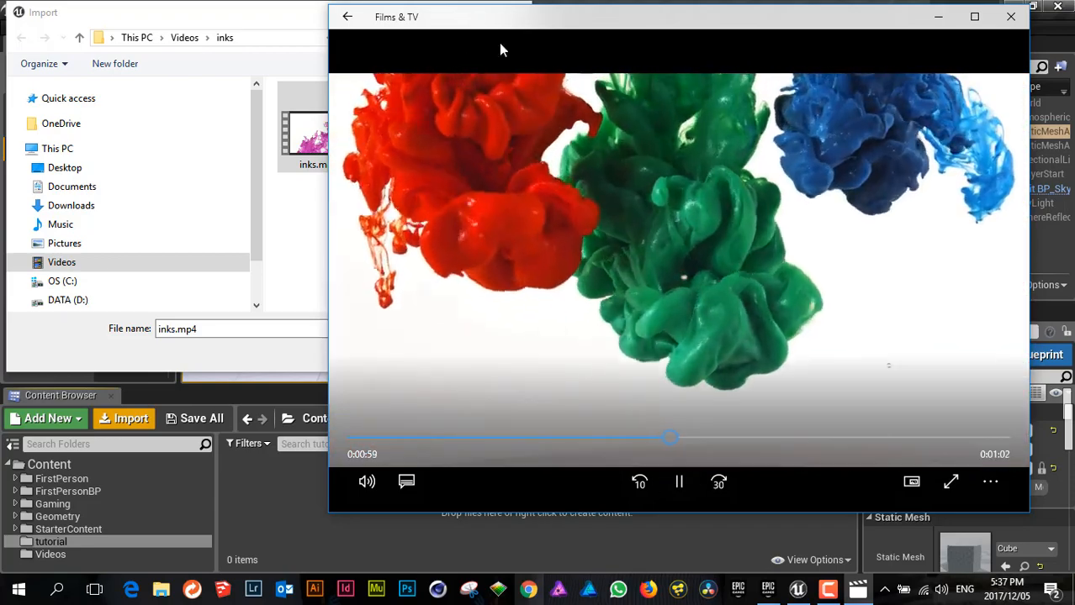
pyautogui.moveTo(468, 27); pyautogui.dragTo(494, 93)
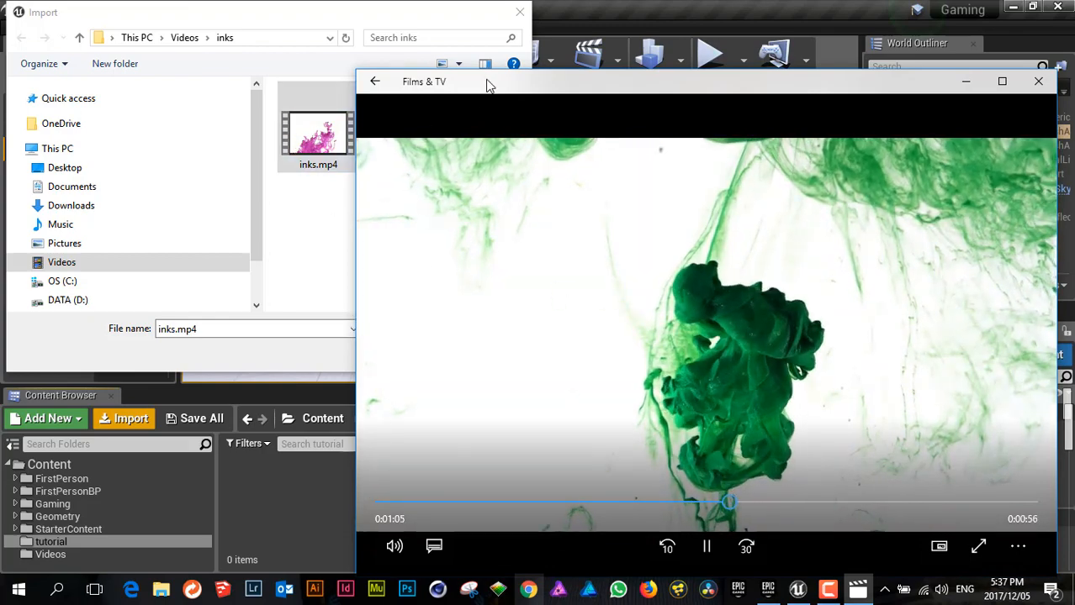
pyautogui.moveTo(485, 83); pyautogui.dragTo(453, 63)
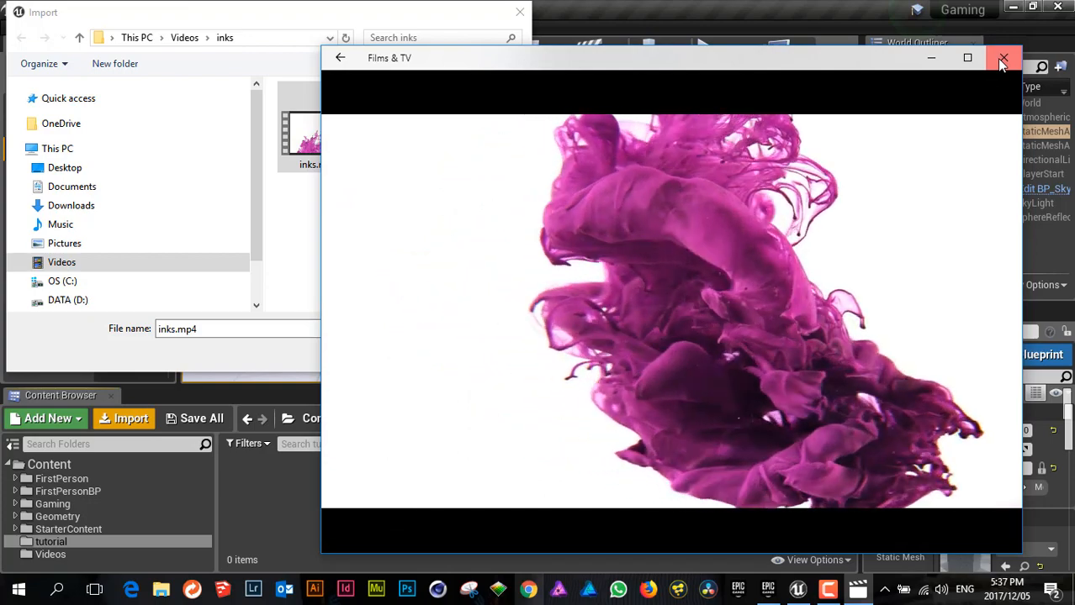
pyautogui.click(1002, 64)
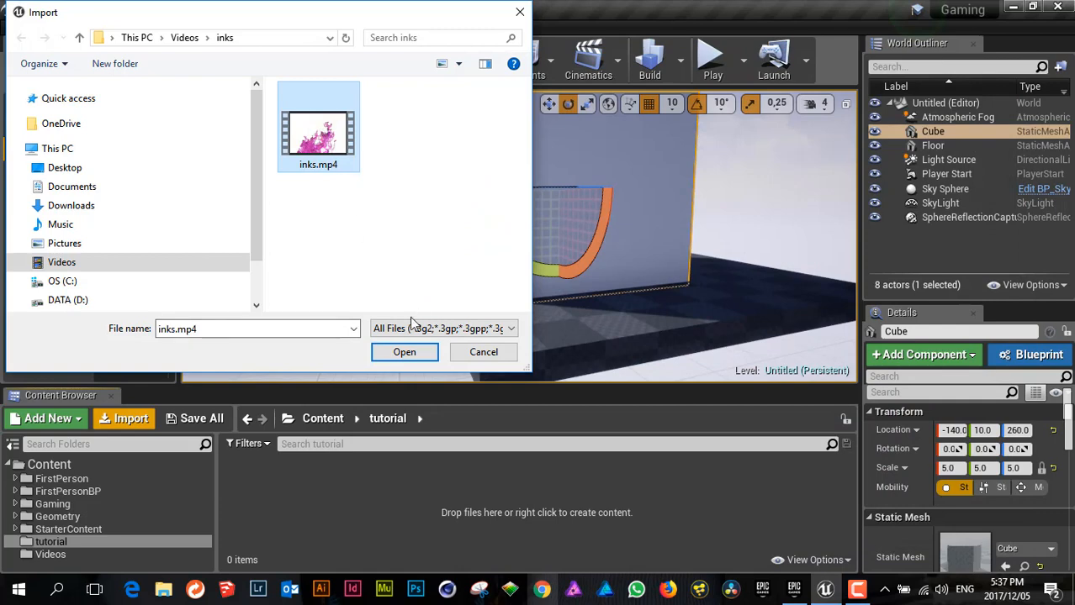
pyautogui.click(399, 349)
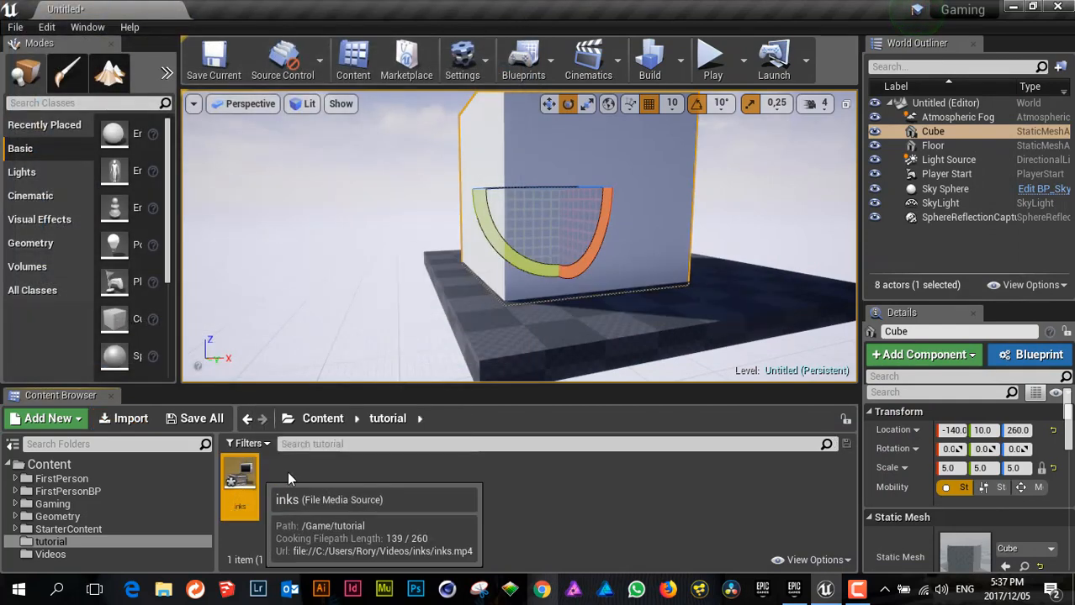
# Step: Open the inks file media source to check its file path and platform settings, and save the asset
pyautogui.click(241, 476)
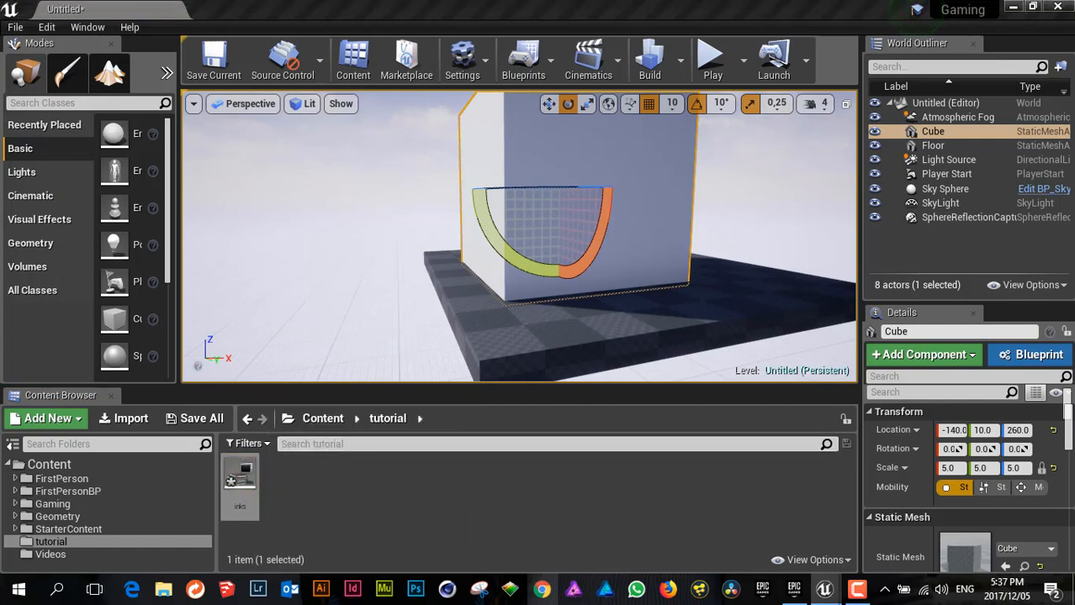
pyautogui.moveTo(867, 267); pyautogui.dragTo(429, 139)
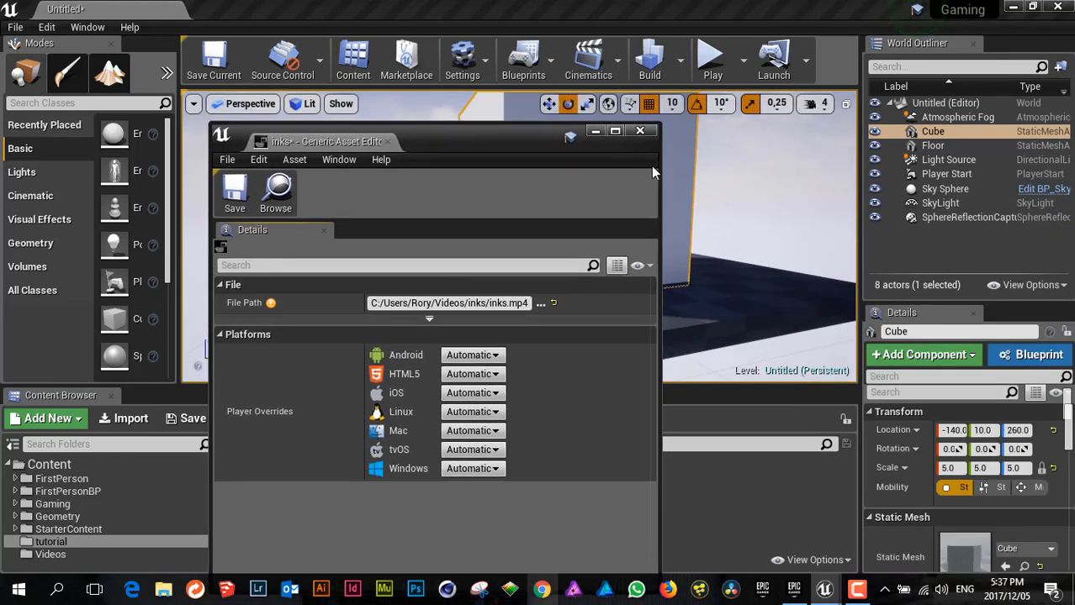
pyautogui.moveTo(661, 166); pyautogui.dragTo(1051, 167)
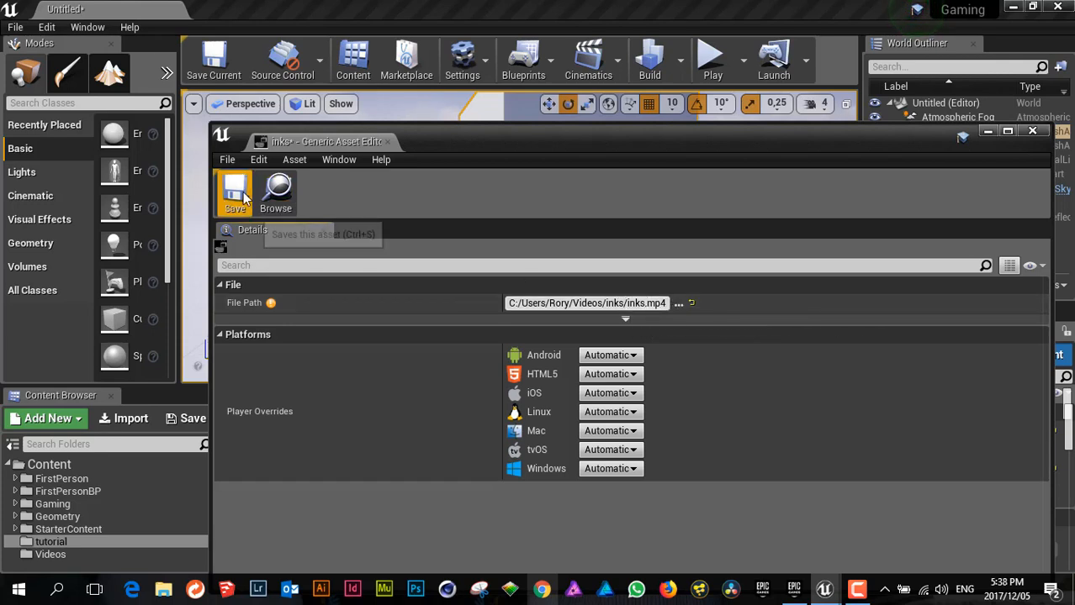
pyautogui.click(1034, 133)
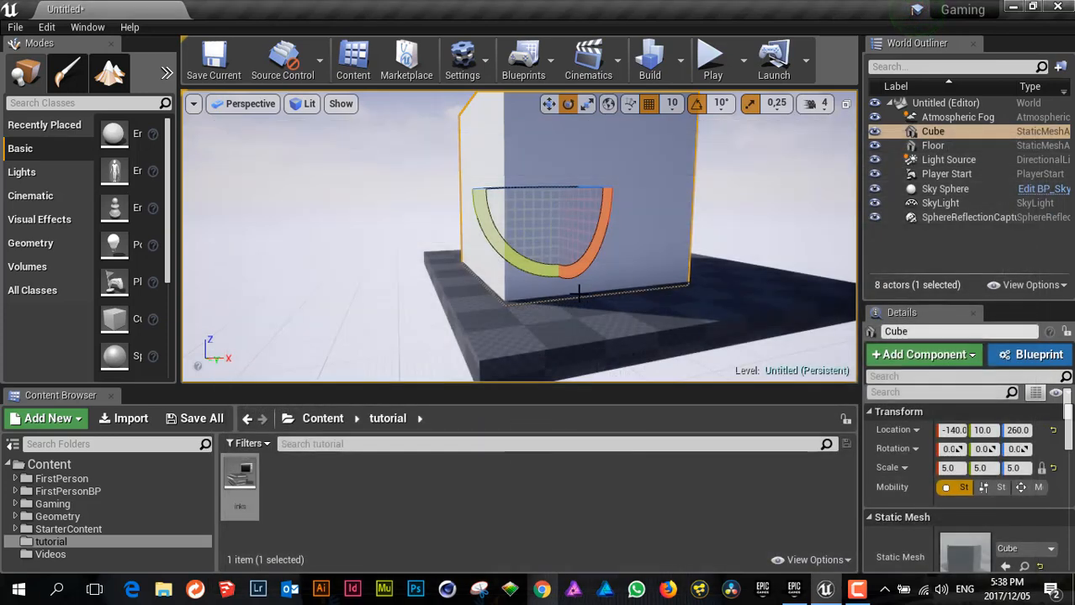
pyautogui.click(296, 494)
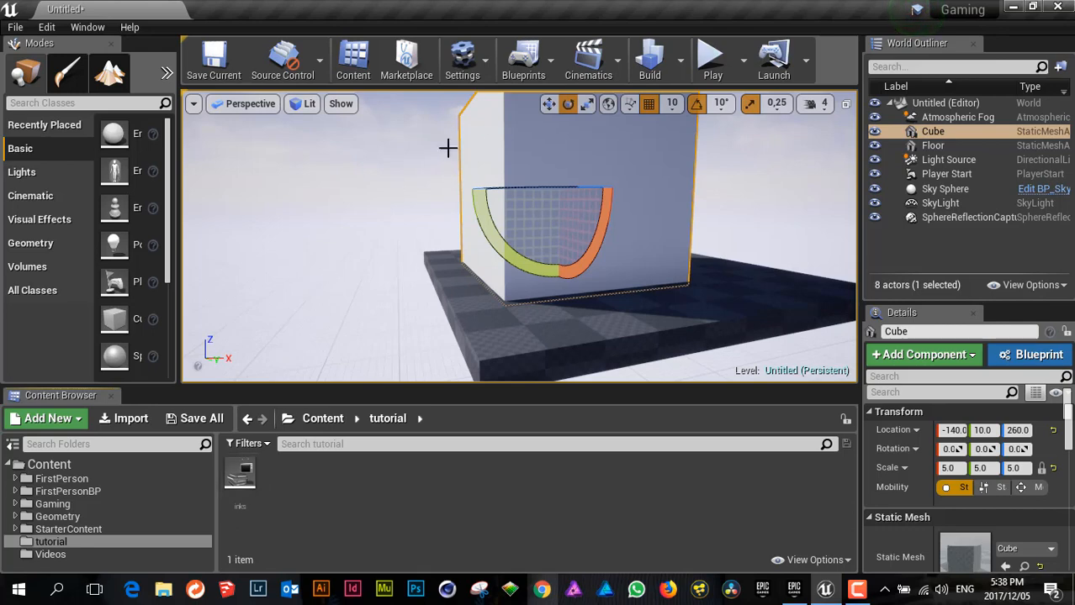
# Step: Create a Media Player with a linked video output MediaTexture asset in the tutorial folder, keeping the default name
pyautogui.rightClick(276, 472)
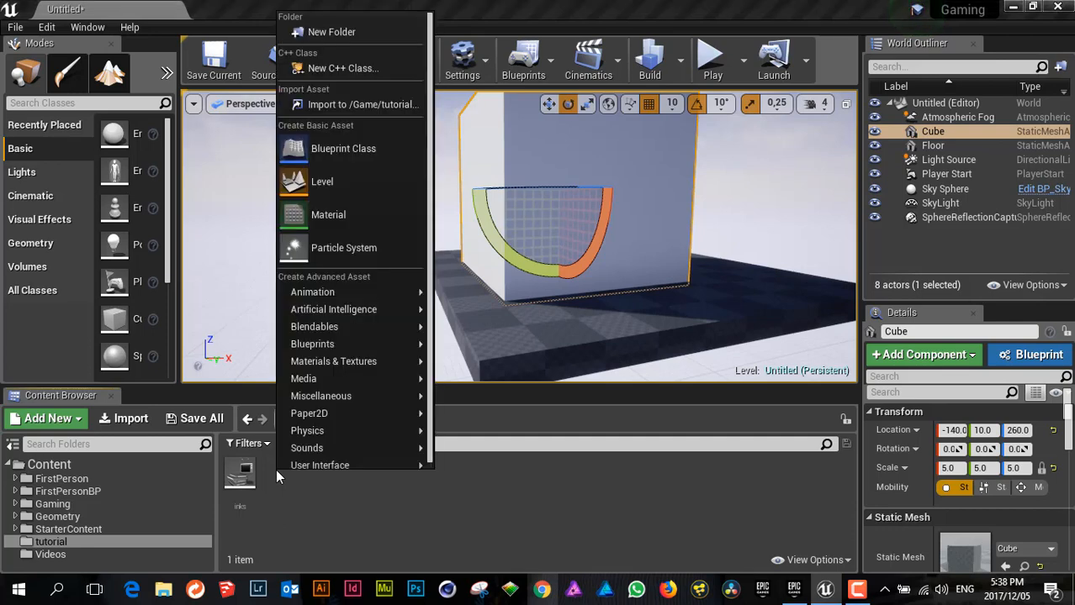
pyautogui.moveTo(342, 380)
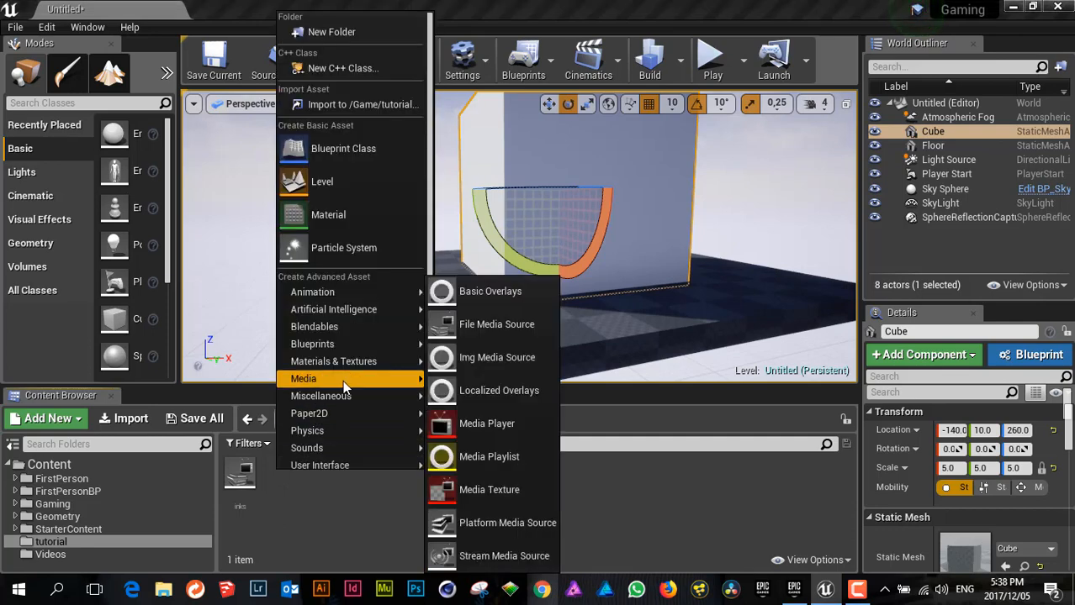
pyautogui.click(528, 429)
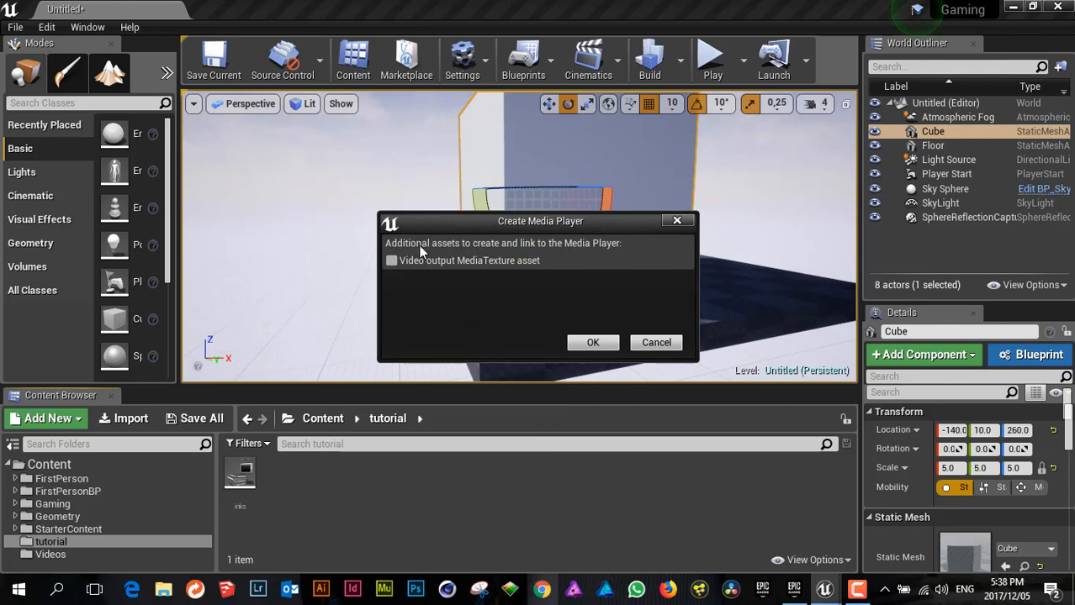
pyautogui.moveTo(549, 227); pyautogui.dragTo(471, 234)
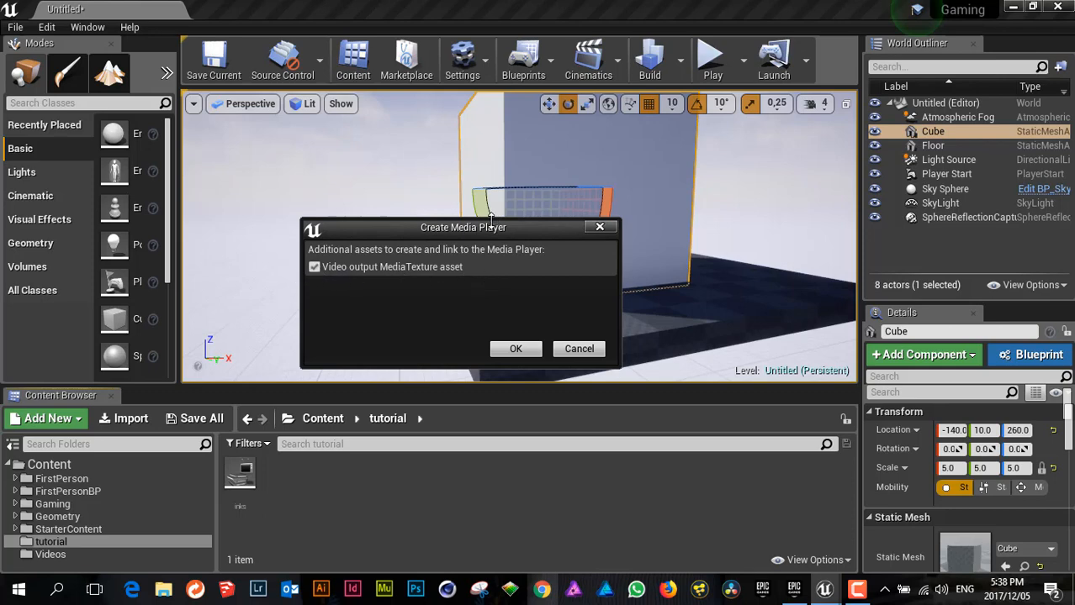
pyautogui.moveTo(491, 221); pyautogui.dragTo(487, 166)
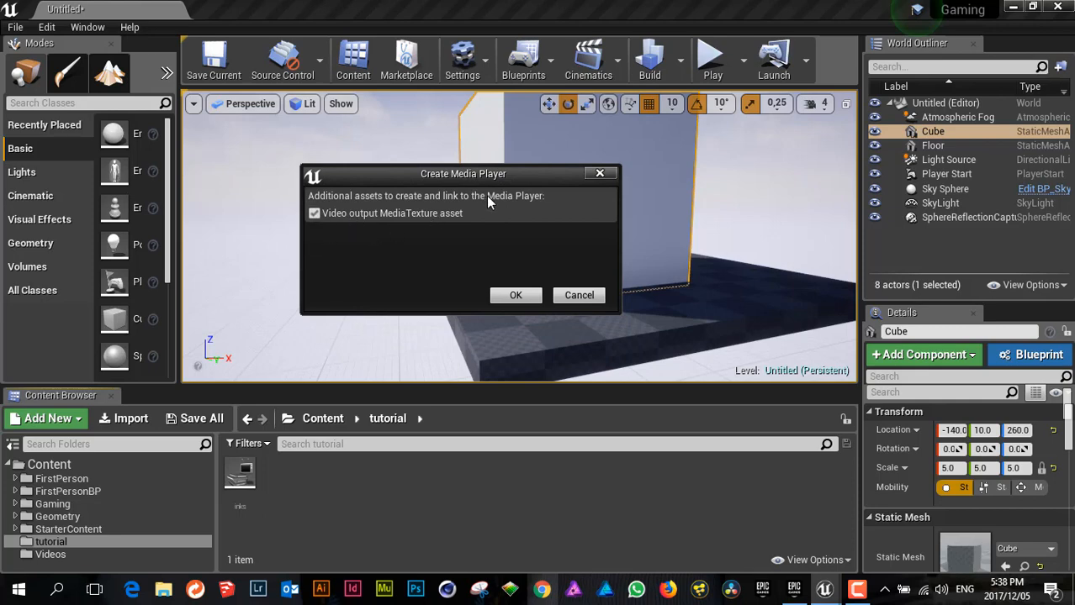
pyautogui.moveTo(479, 173); pyautogui.dragTo(470, 198)
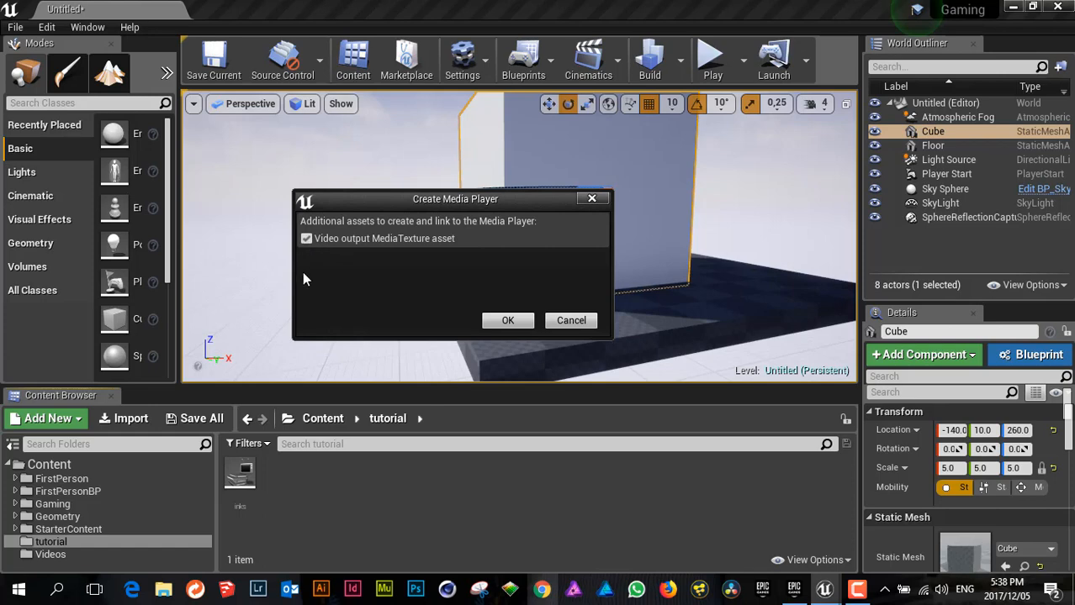
pyautogui.moveTo(356, 194); pyautogui.dragTo(360, 193)
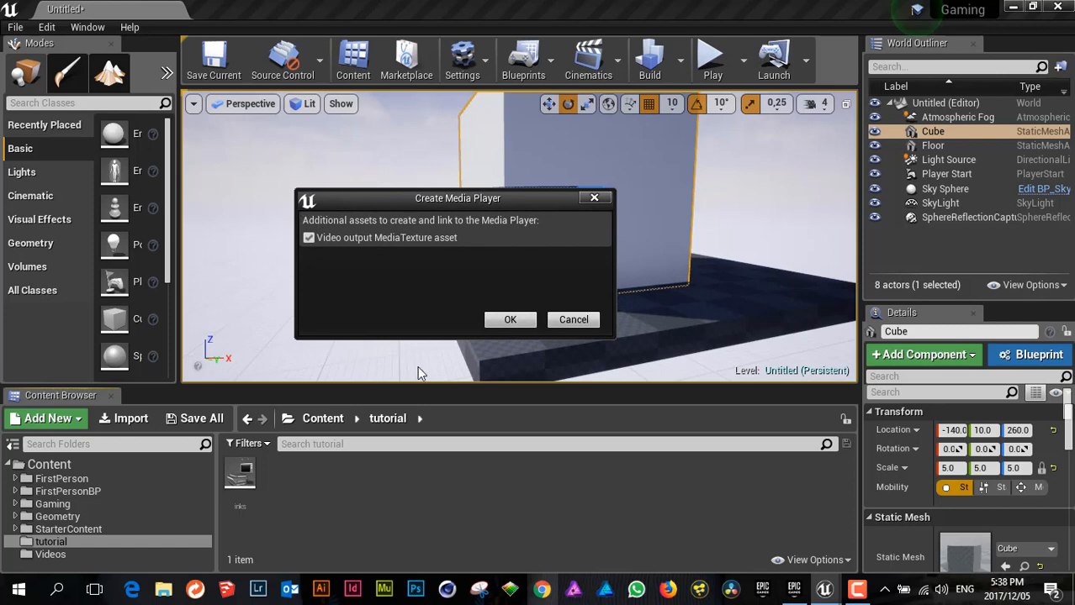
pyautogui.click(510, 320)
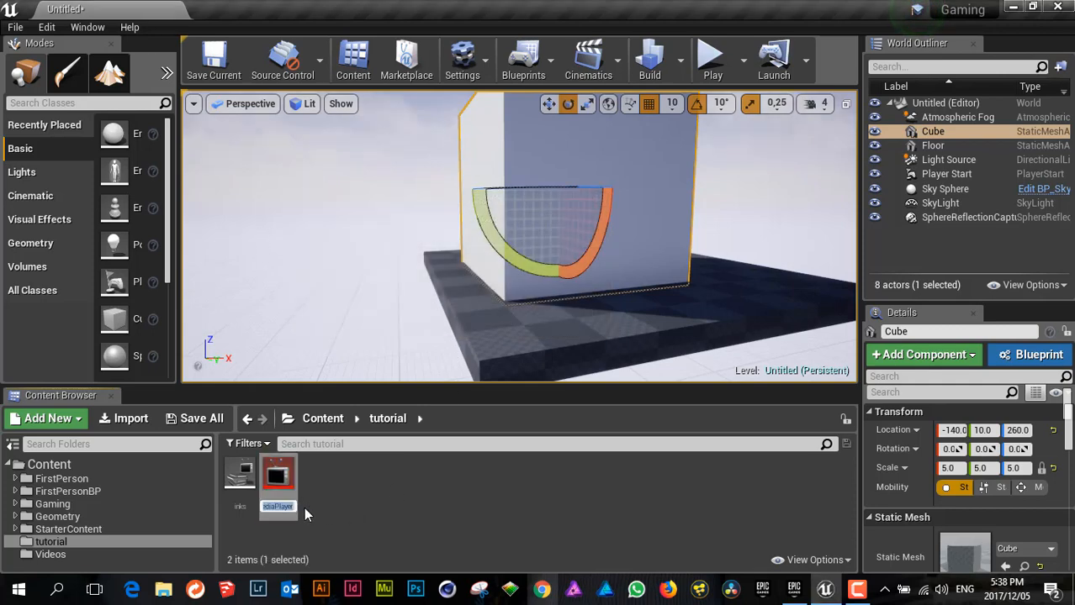
pyautogui.press('Return')
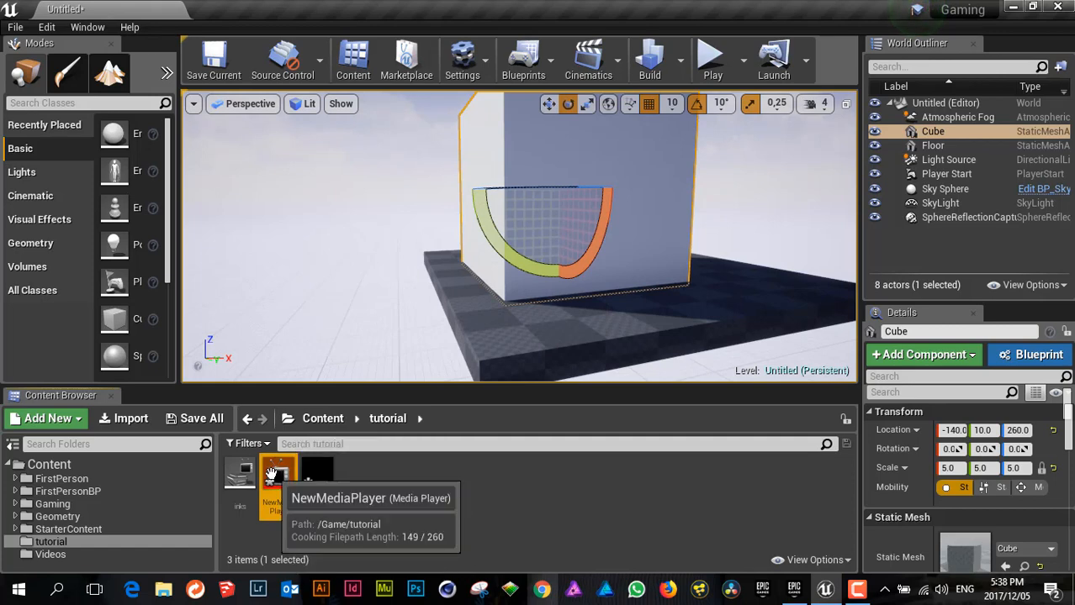
# Step: Apply the NewMediaPlayer_Video media texture to the cube in the level
pyautogui.click(325, 482)
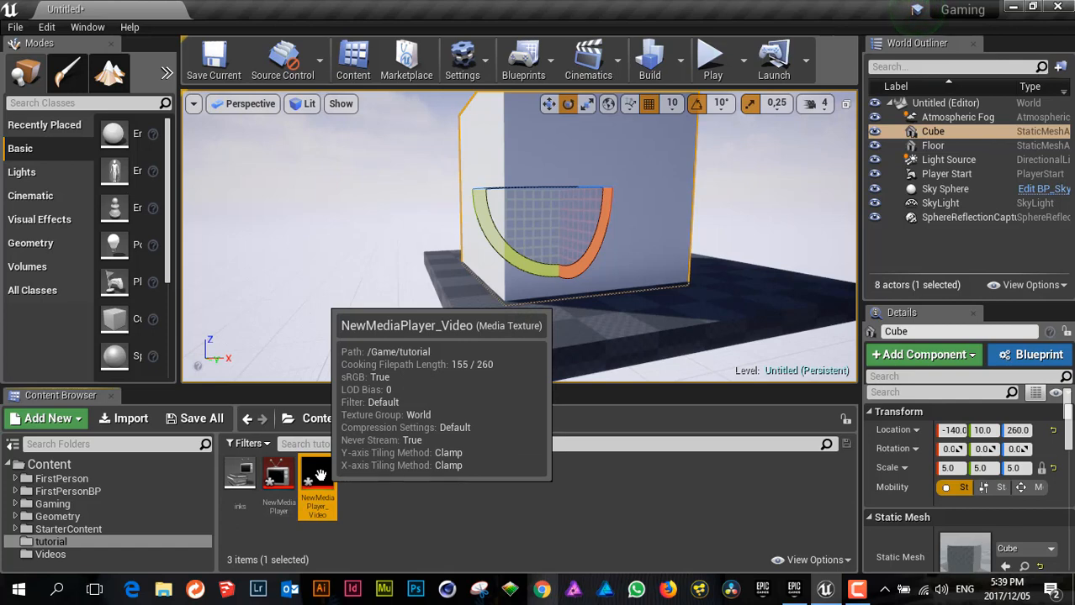
pyautogui.moveTo(319, 477); pyautogui.dragTo(580, 147)
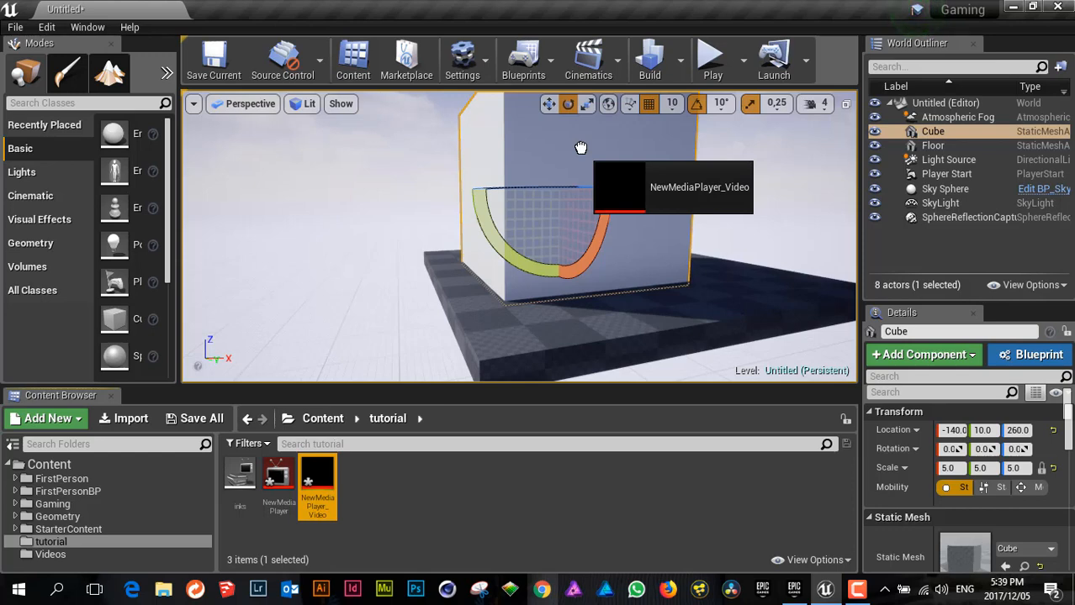
pyautogui.moveTo(581, 147); pyautogui.dragTo(579, 147)
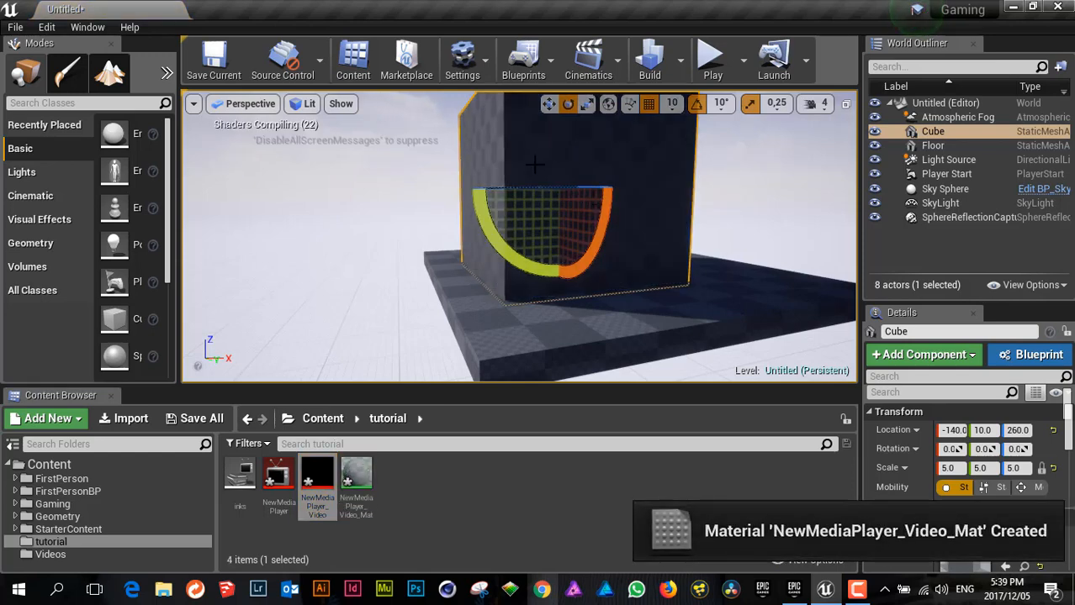
pyautogui.moveTo(474, 182); pyautogui.dragTo(548, 238)
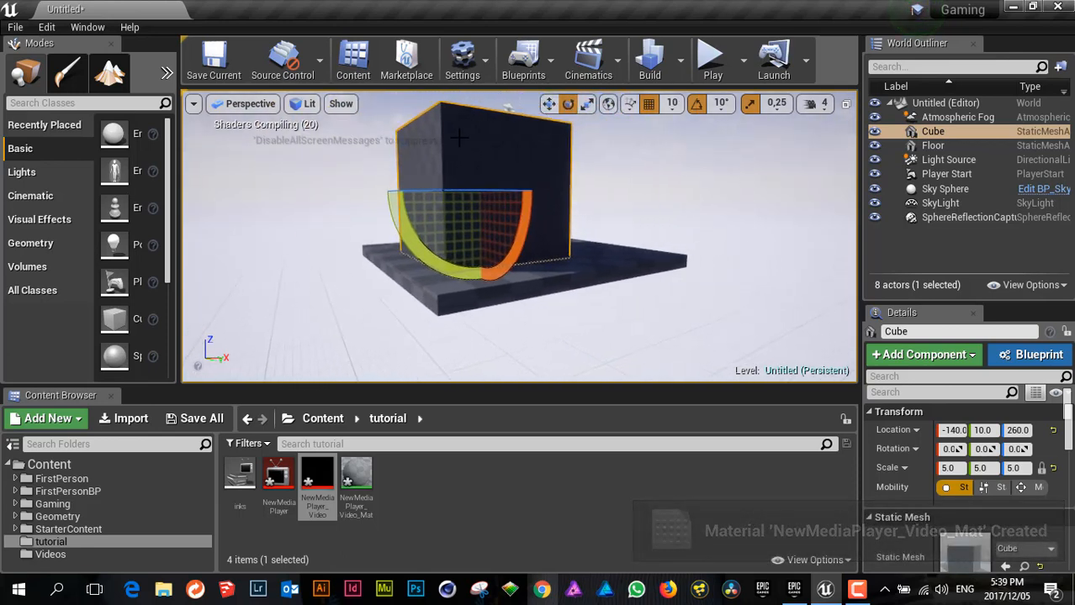
pyautogui.moveTo(459, 138); pyautogui.dragTo(442, 94, button='middle')
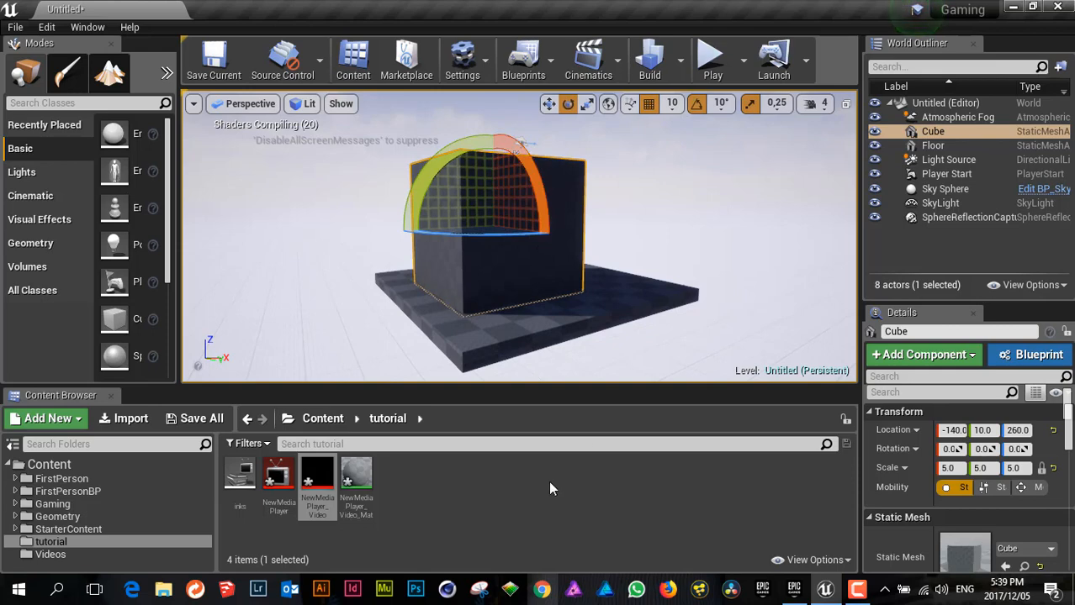
pyautogui.click(565, 467)
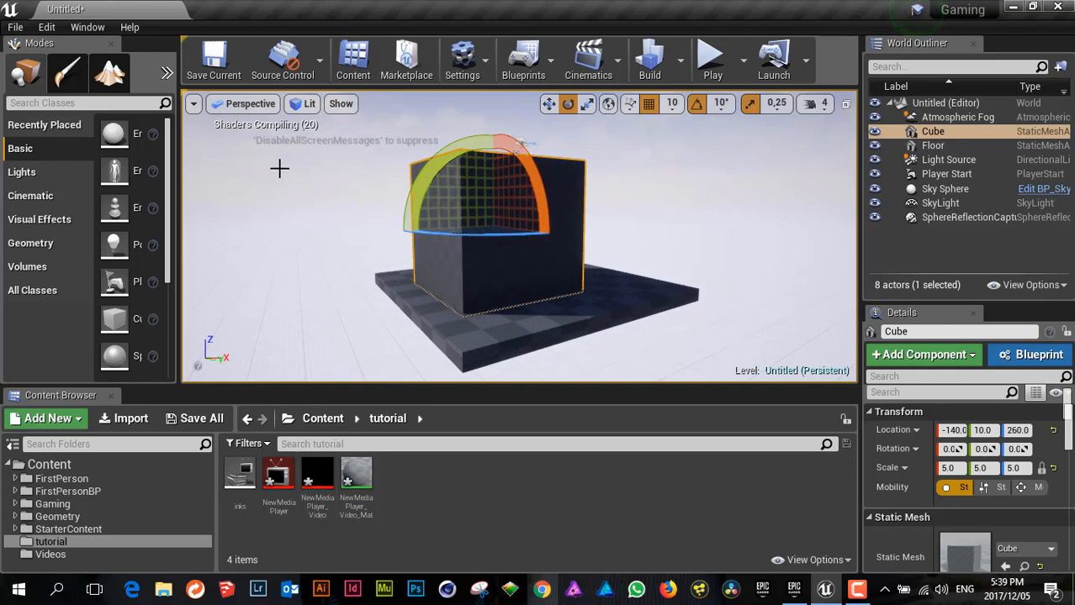
# Step: Open the Level Blueprint and delete the default Event BeginPlay and Event Tick nodes from the event graph
pyautogui.click(552, 65)
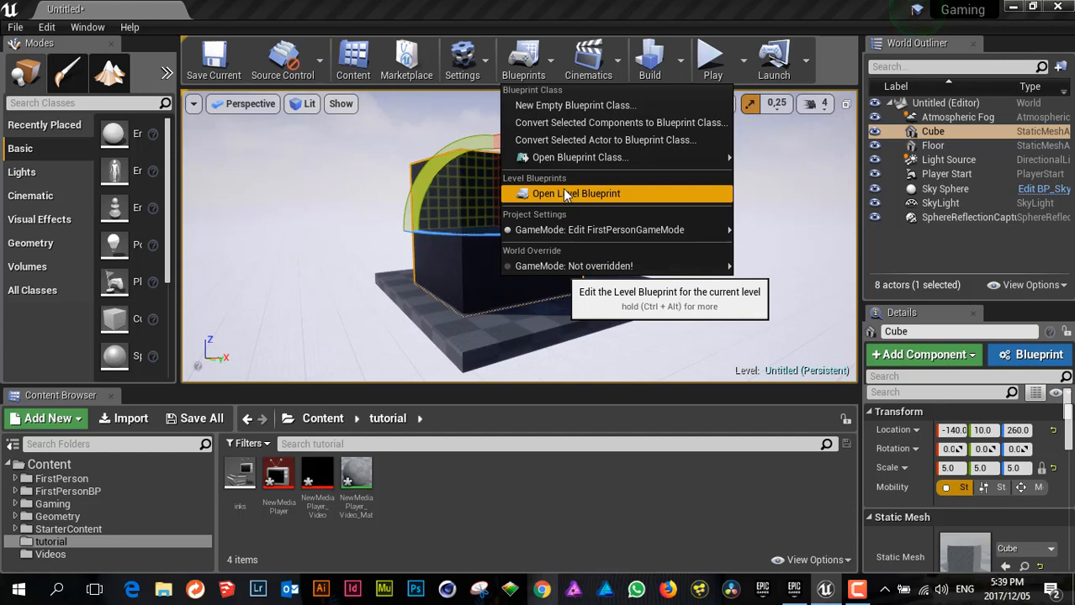
pyautogui.click(586, 193)
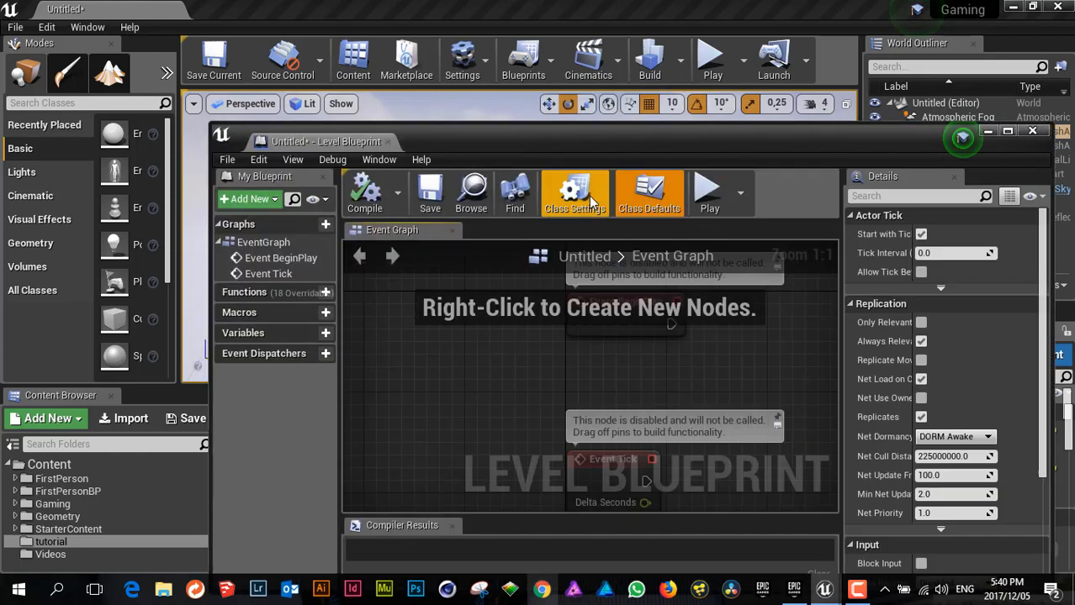
pyautogui.moveTo(637, 144); pyautogui.dragTo(605, 52)
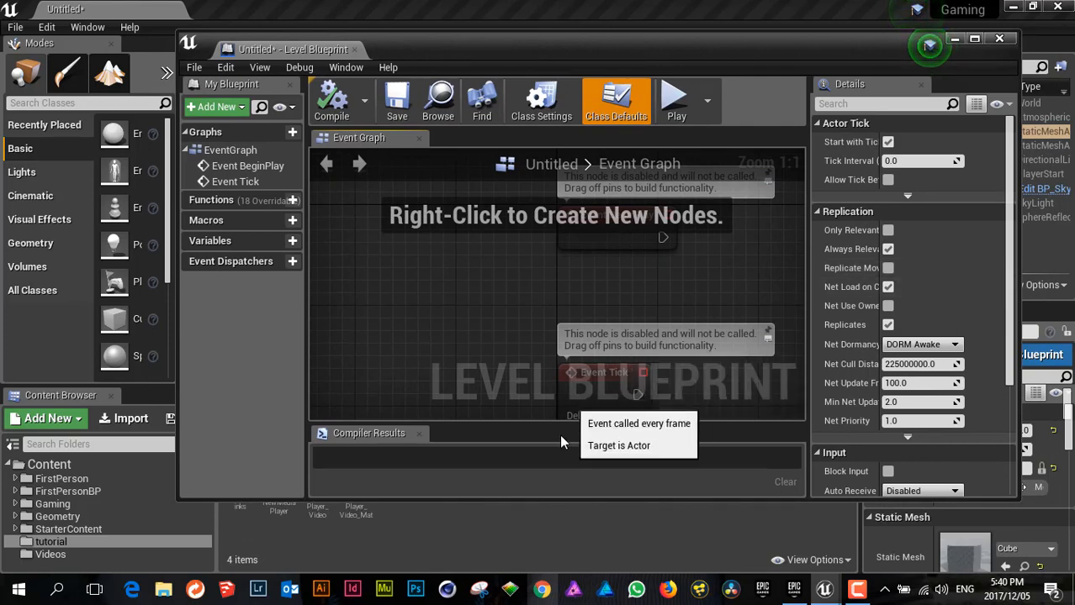
pyautogui.scroll(-7, 540, 333)
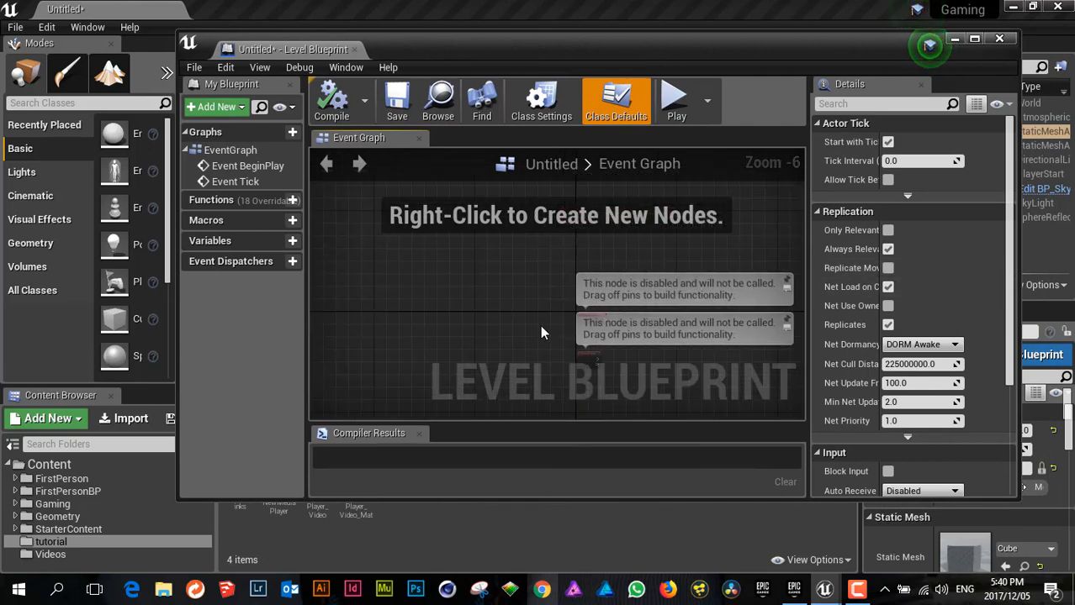
pyautogui.moveTo(541, 327); pyautogui.dragTo(480, 306)
pyautogui.moveTo(509, 263); pyautogui.dragTo(799, 366)
pyautogui.press('Delete')
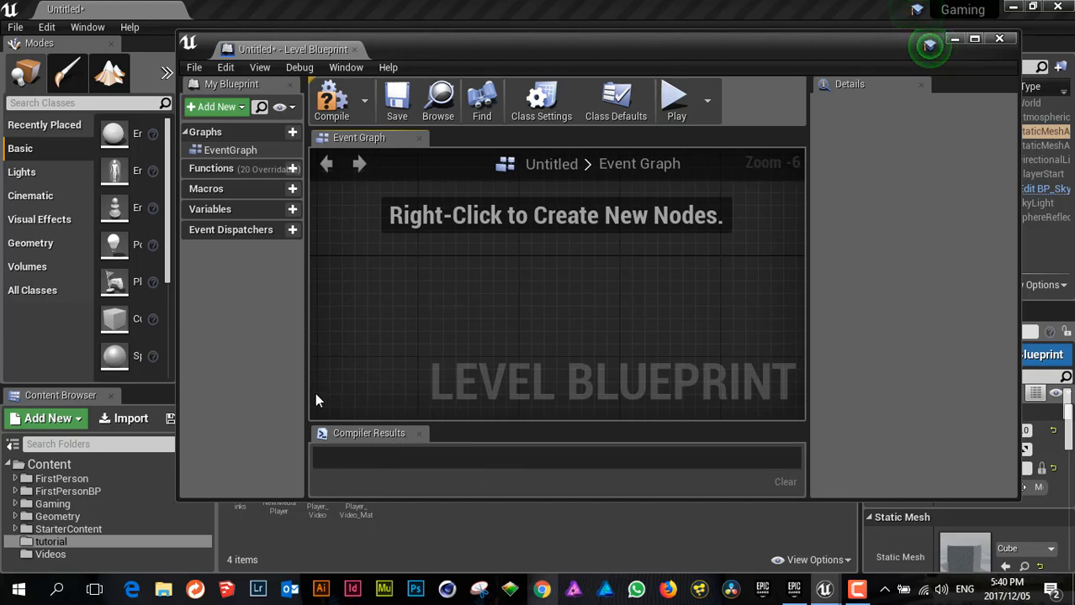
pyautogui.scroll(-5, 413, 338)
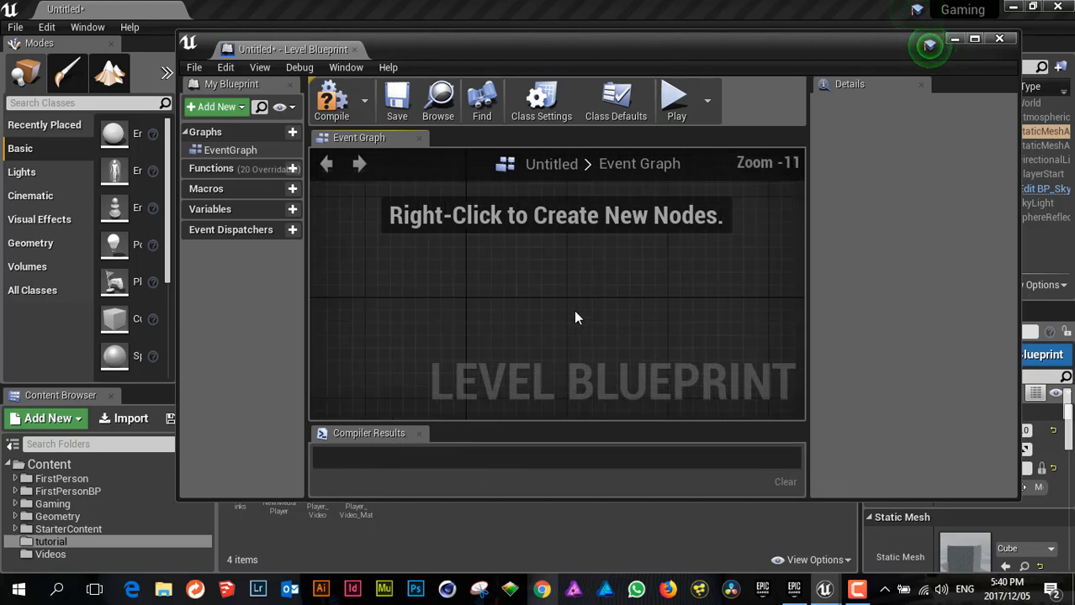
# Step: Add a new variable named Mplayer to the Level Blueprint
pyautogui.moveTo(547, 283); pyautogui.dragTo(630, 335, button='right')
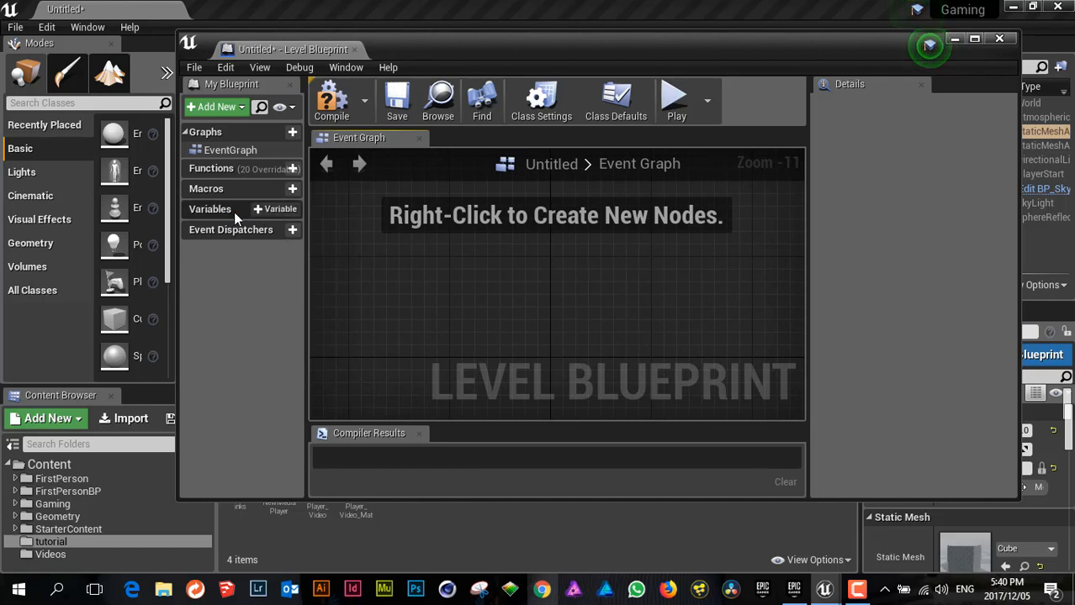
pyautogui.click(281, 208)
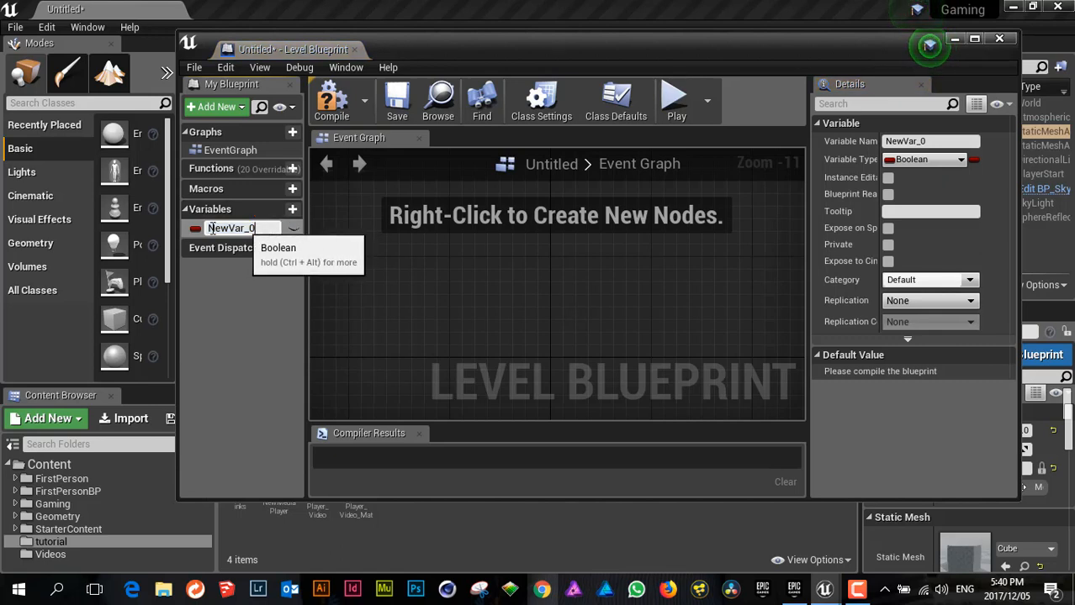
pyautogui.write('M')
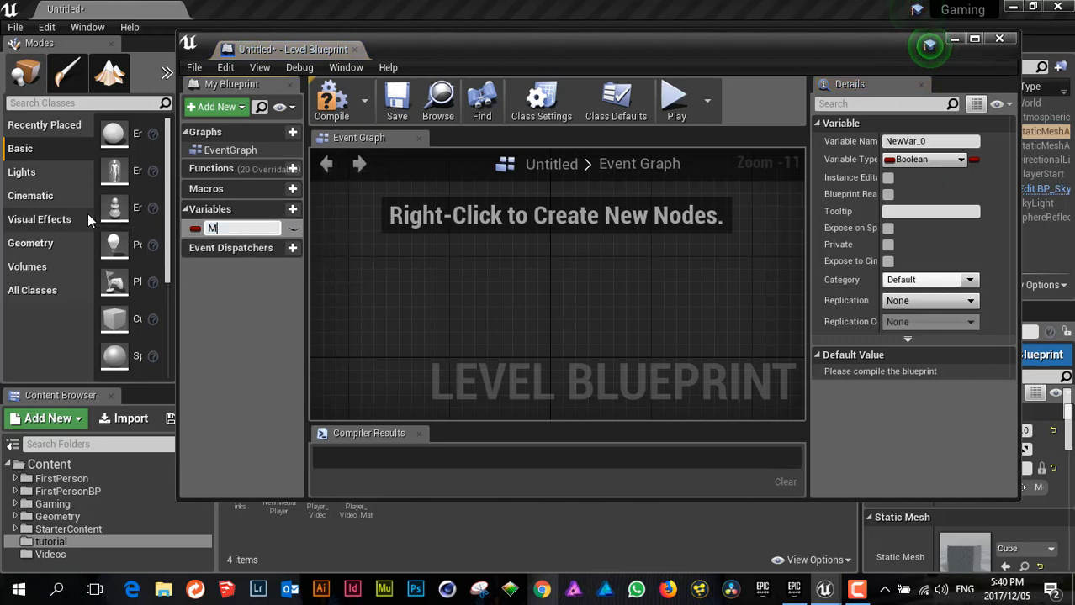
pyautogui.write('player')
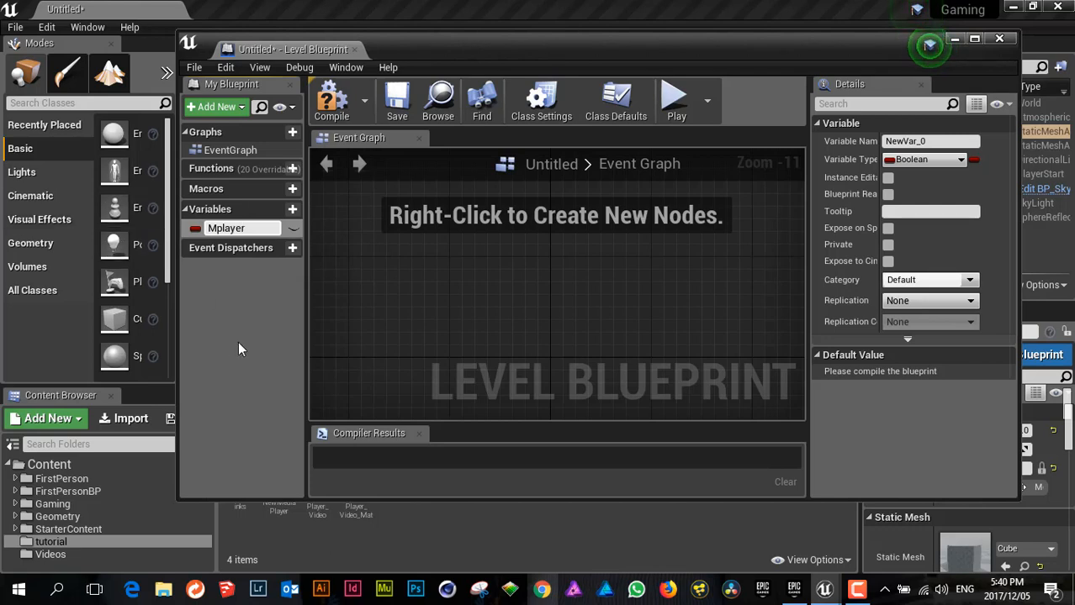
pyautogui.press('Return')
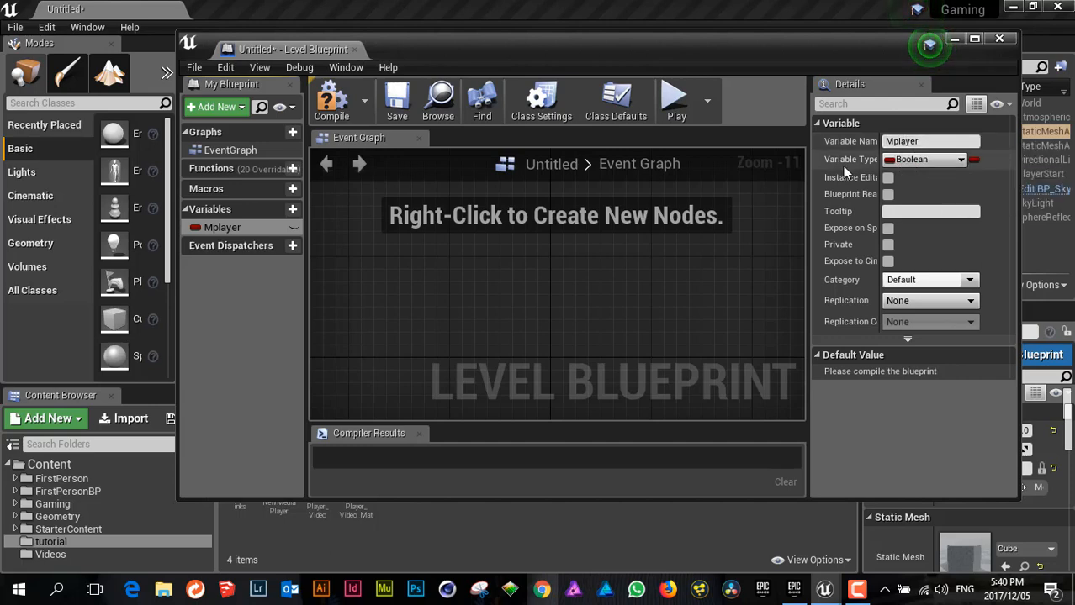
# Step: Change the Mplayer variable's type to a Media Player object reference
pyautogui.click(947, 167)
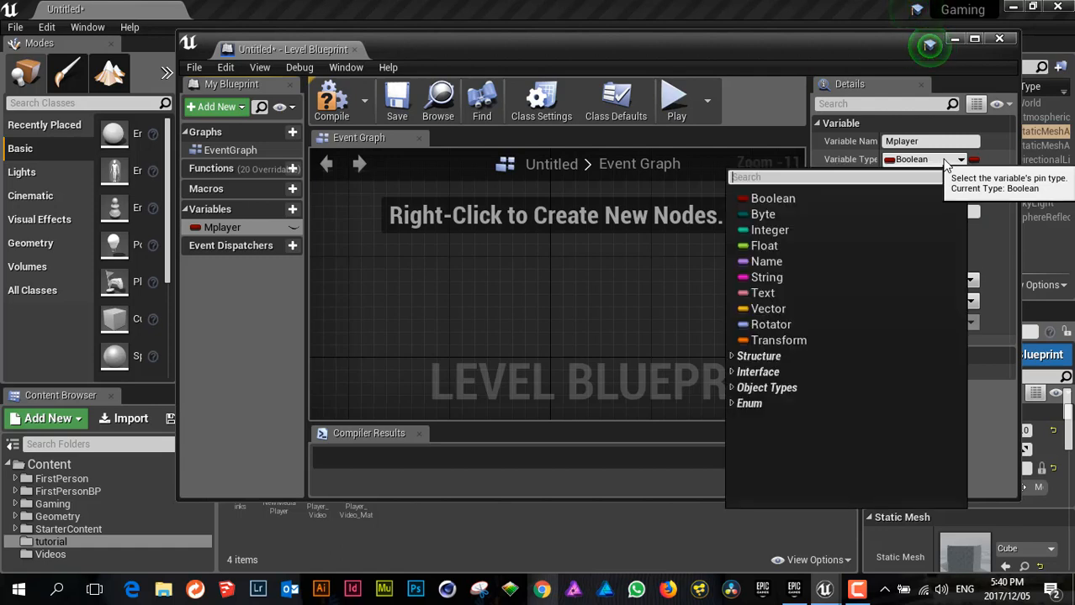
pyautogui.write('m')
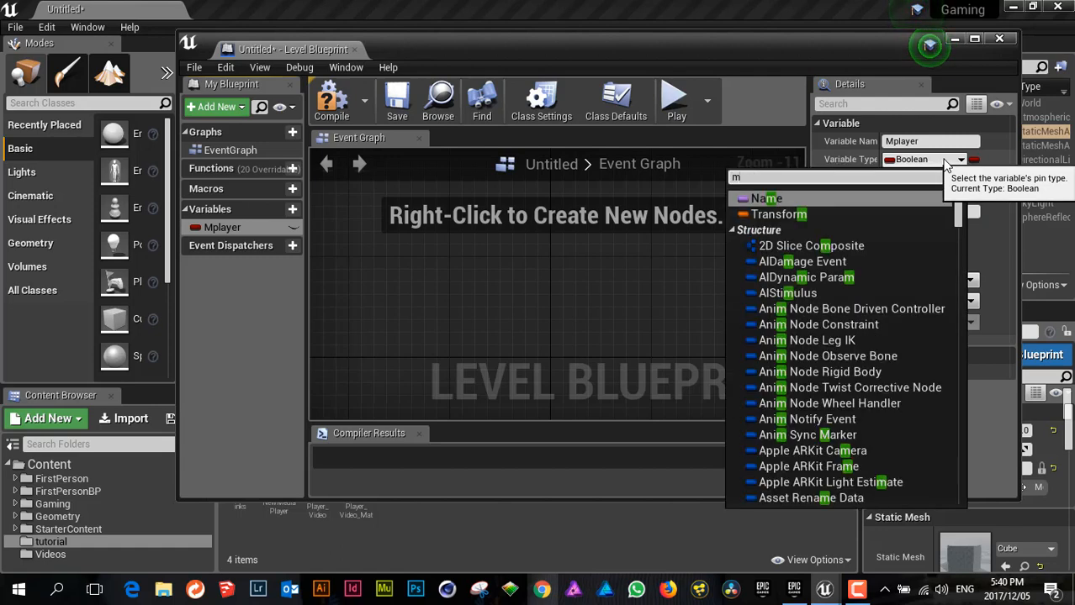
pyautogui.write('ediapl')
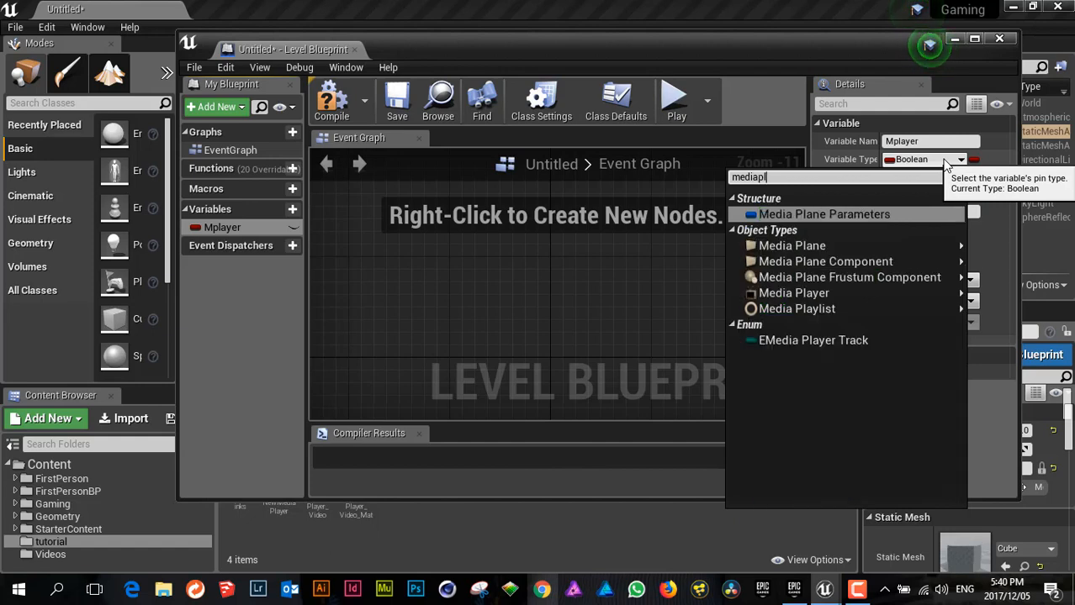
pyautogui.write('ayer')
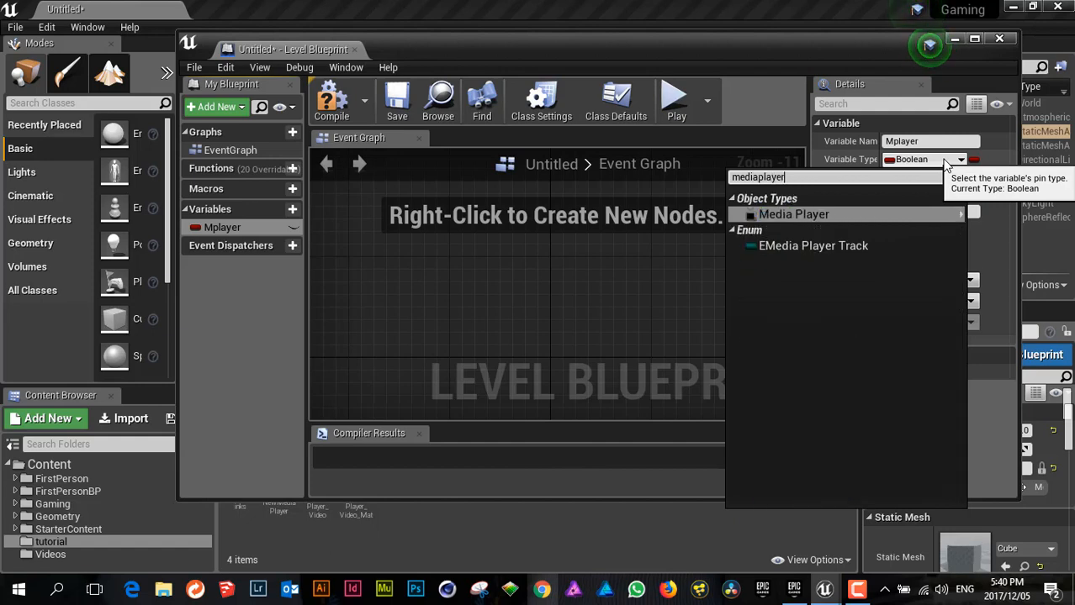
pyautogui.moveTo(942, 210)
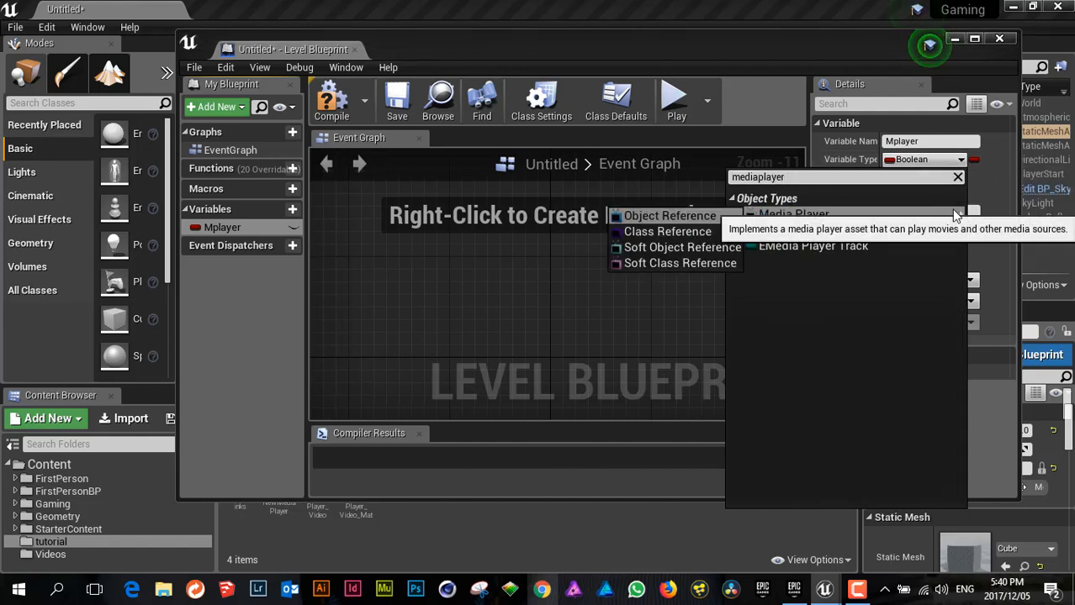
pyautogui.click(691, 216)
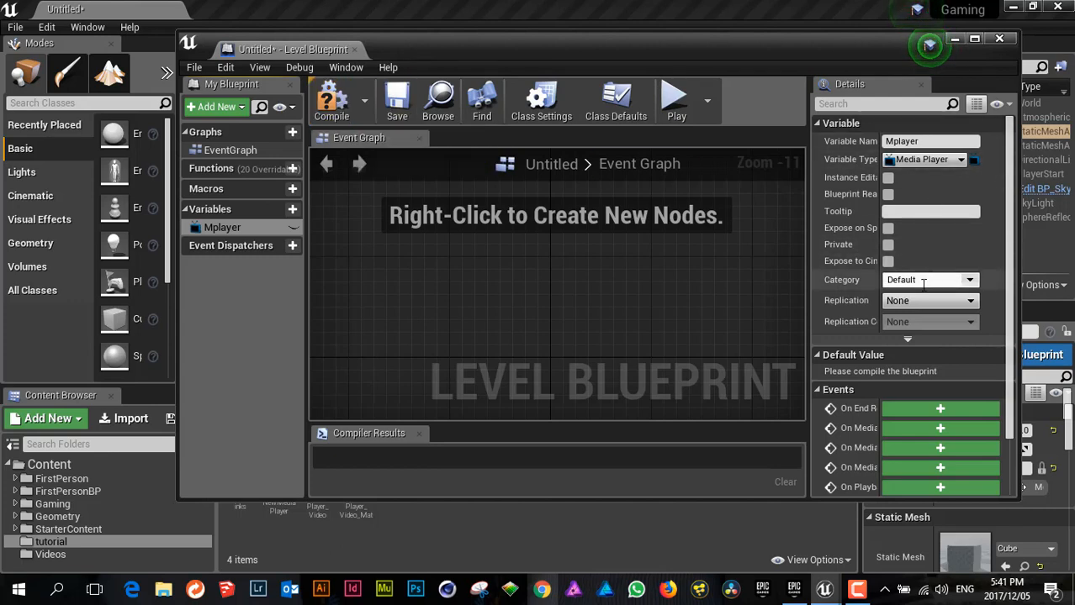
# Step: Compile the blueprint and set the Mplayer variable's default value to the NewMediaPlayer asset
pyautogui.click(345, 107)
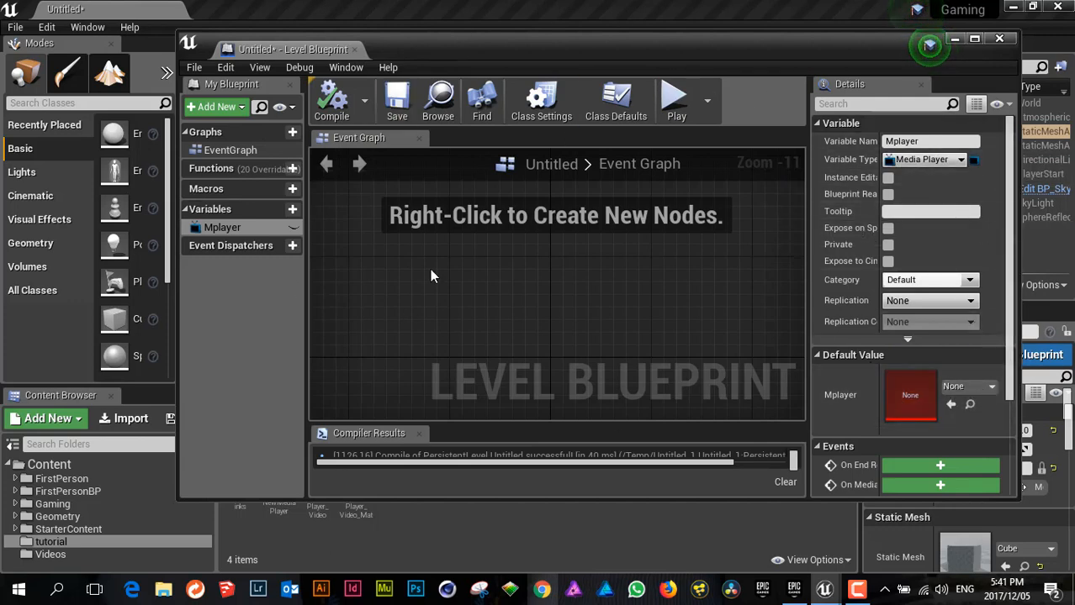
pyautogui.click(991, 386)
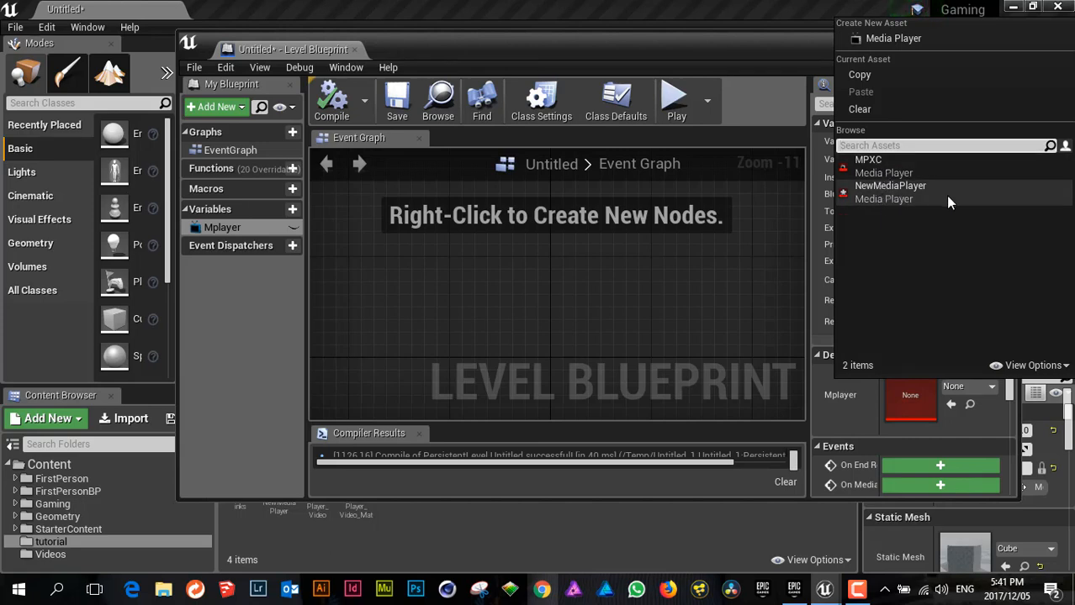
pyautogui.click(892, 194)
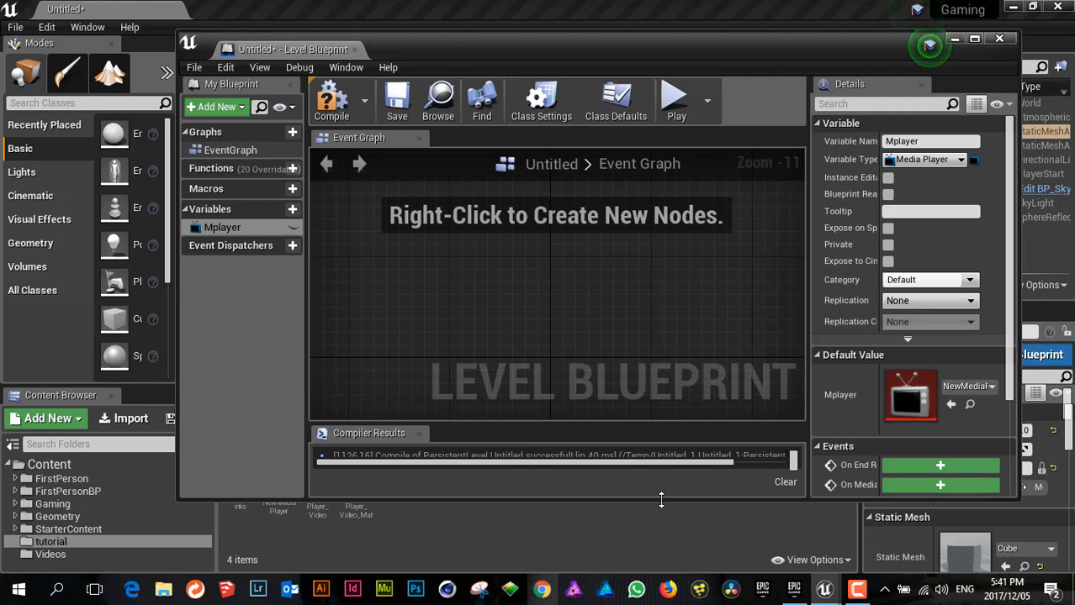
# Step: Add an Event BeginPlay node to the empty event graph and position it with free space around it
pyautogui.moveTo(661, 499); pyautogui.dragTo(661, 573)
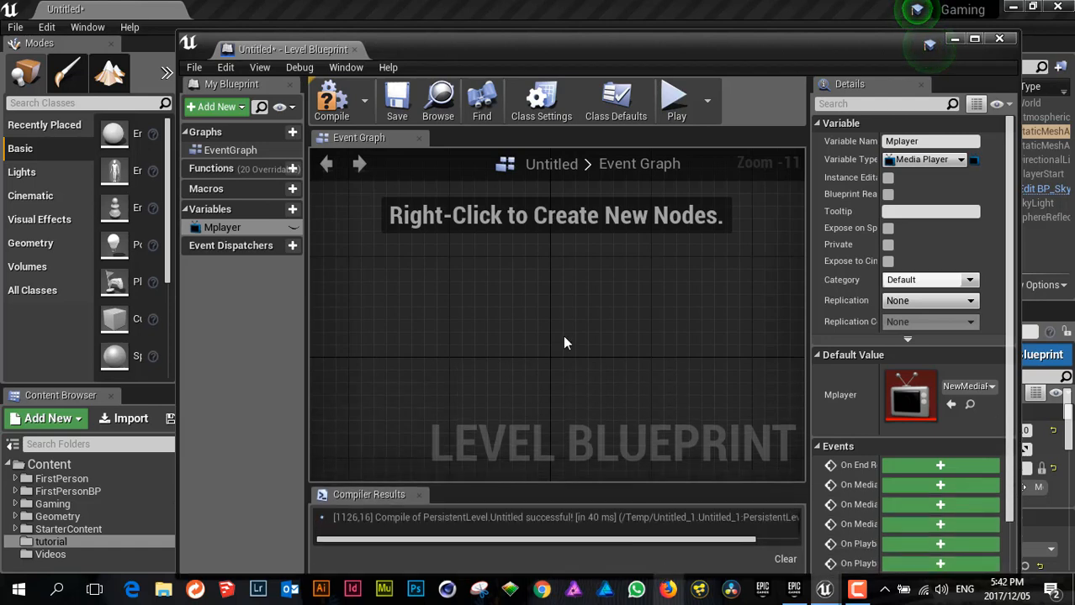
pyautogui.rightClick(497, 277)
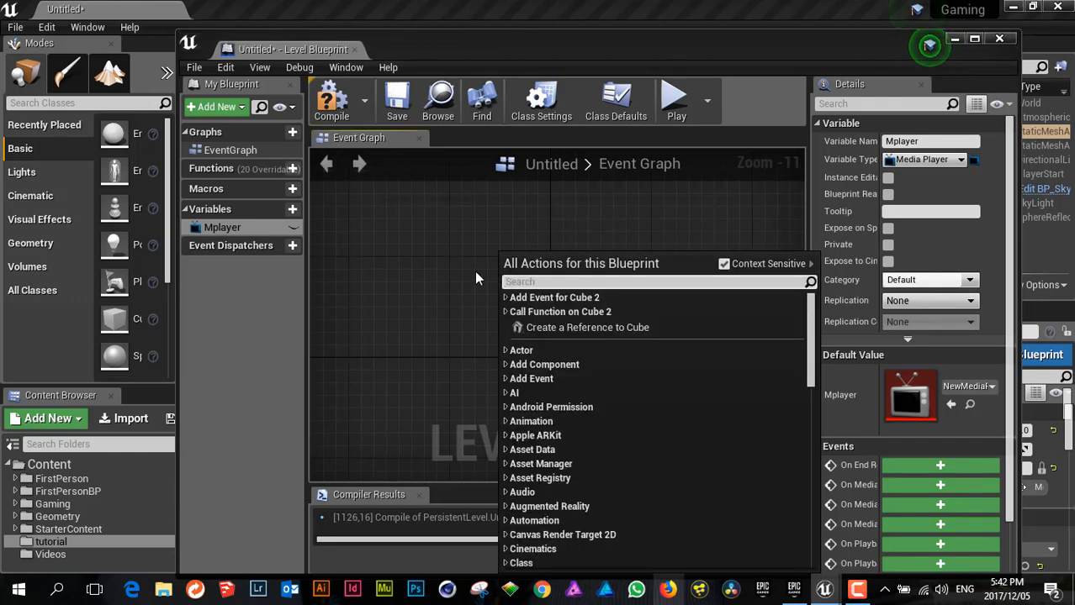
pyautogui.write('event')
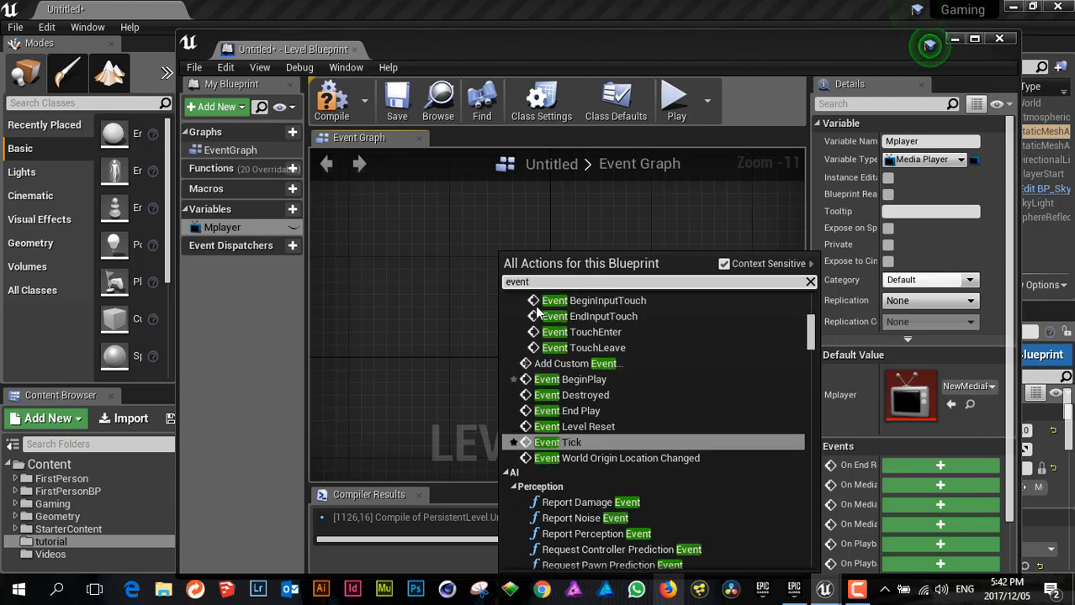
pyautogui.click(589, 379)
pyautogui.scroll(12, 496, 286)
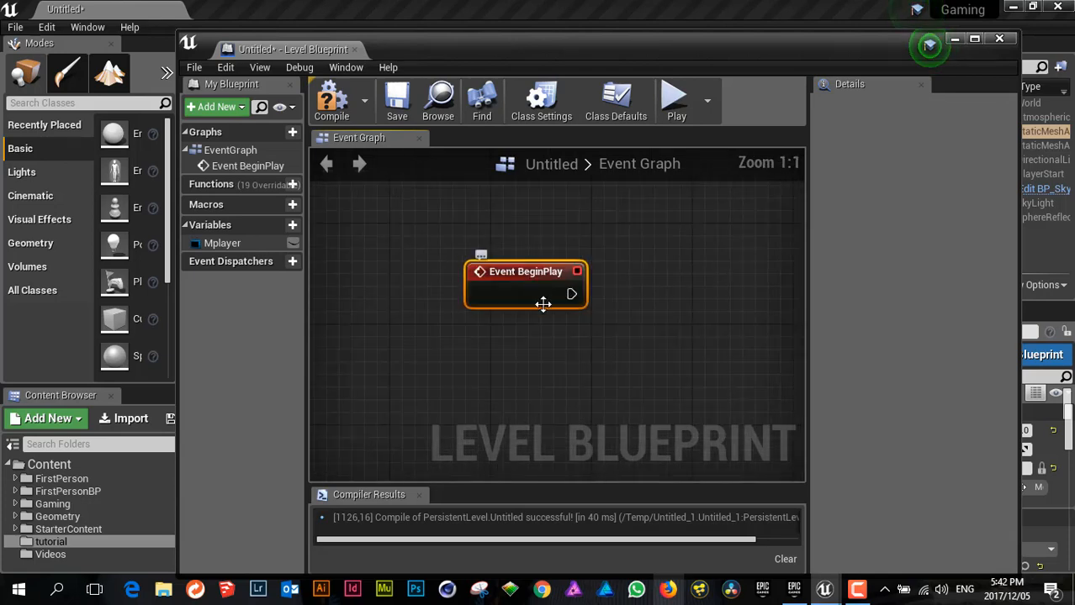
pyautogui.scroll(-2, 538, 294)
pyautogui.moveTo(535, 282); pyautogui.dragTo(497, 253)
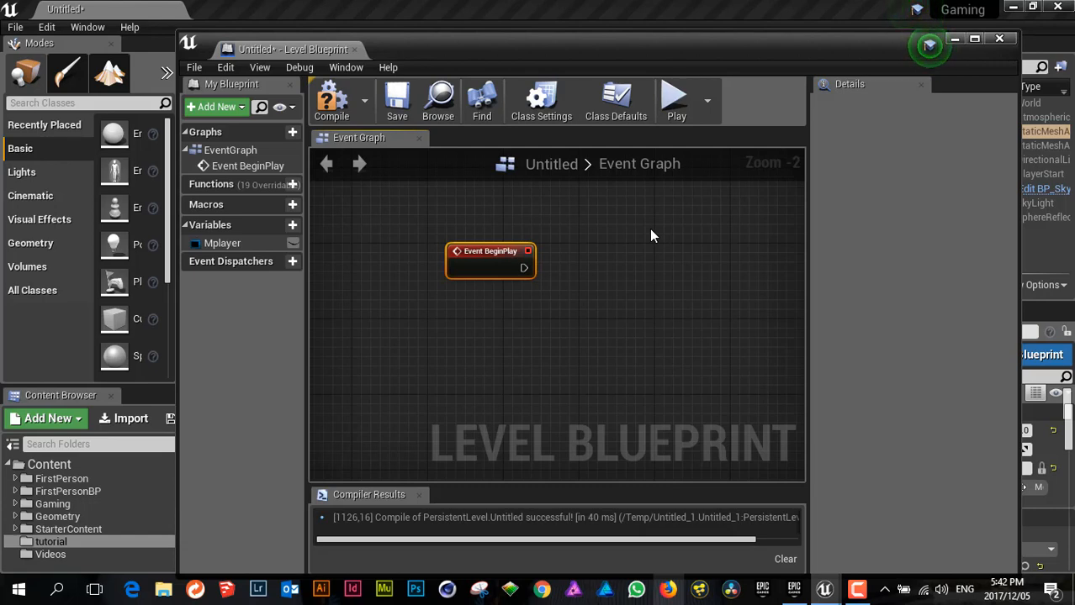
# Step: Place a Get Mplayer node below Event BeginPlay and create an Open Source node from its output
pyautogui.click(241, 243)
pyautogui.moveTo(240, 244); pyautogui.dragTo(447, 310)
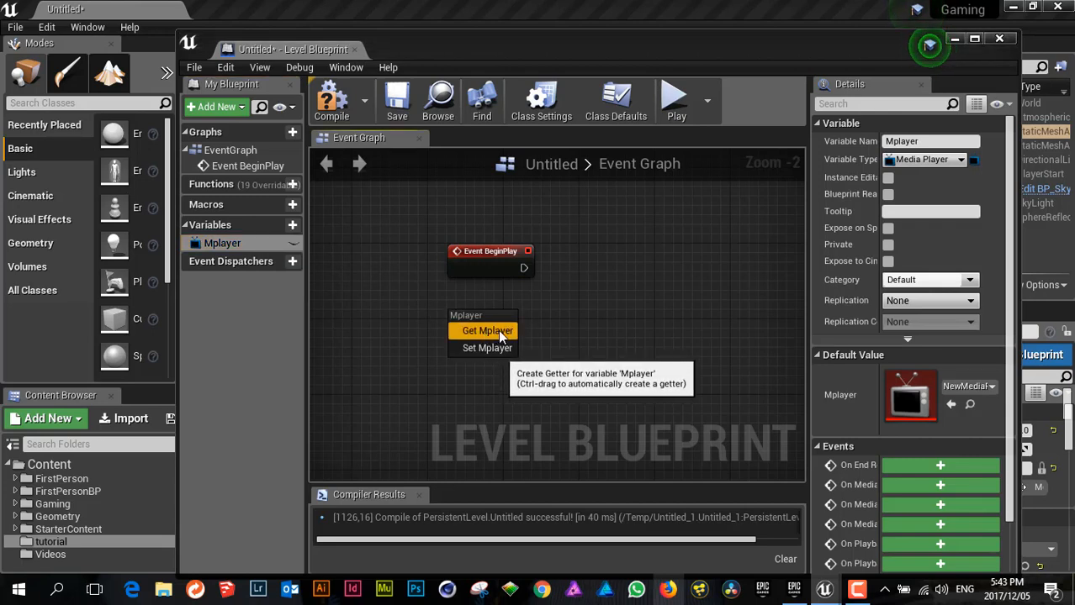
pyautogui.click(498, 331)
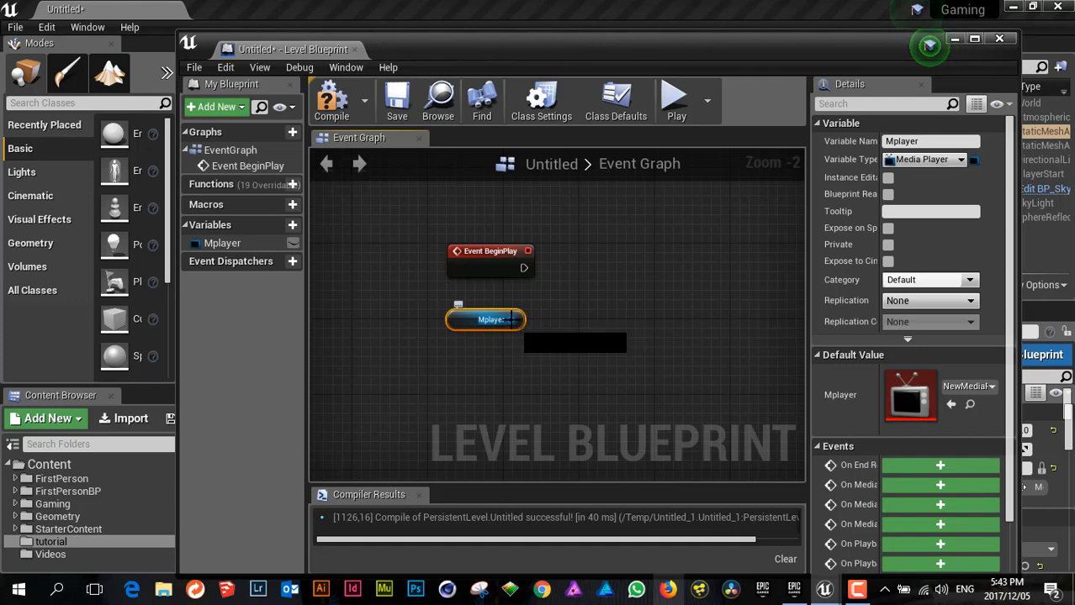
pyautogui.moveTo(511, 320); pyautogui.dragTo(606, 290)
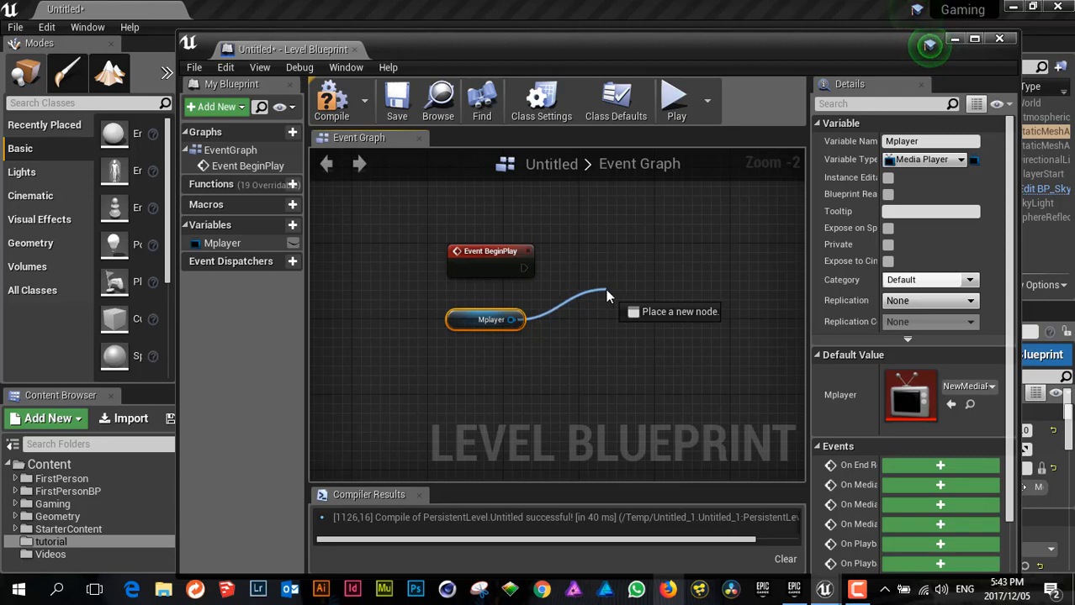
pyautogui.moveTo(602, 295); pyautogui.dragTo(595, 281)
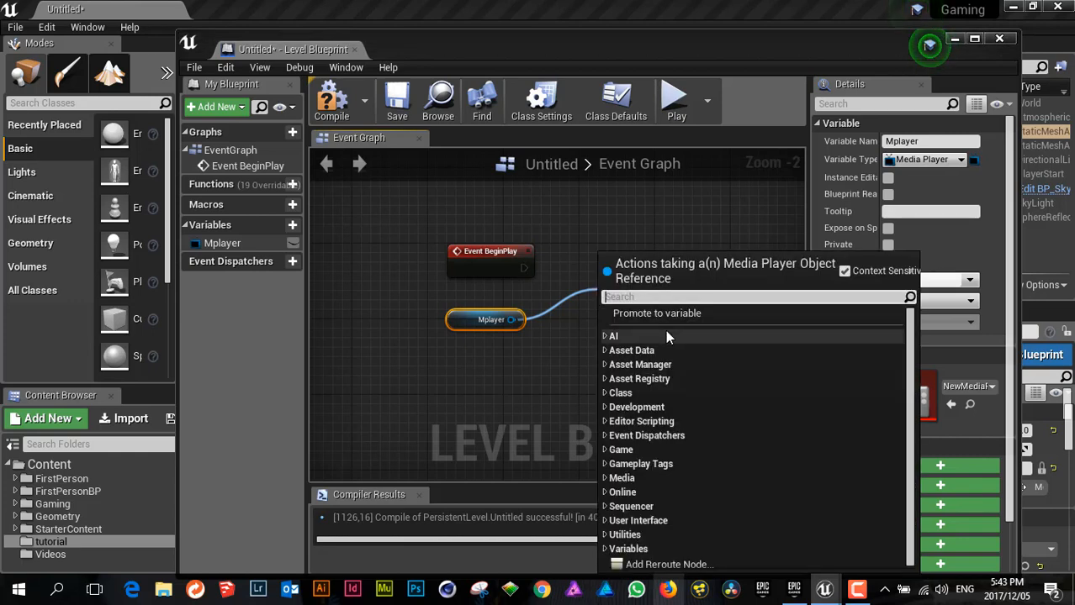
pyautogui.write('opensou')
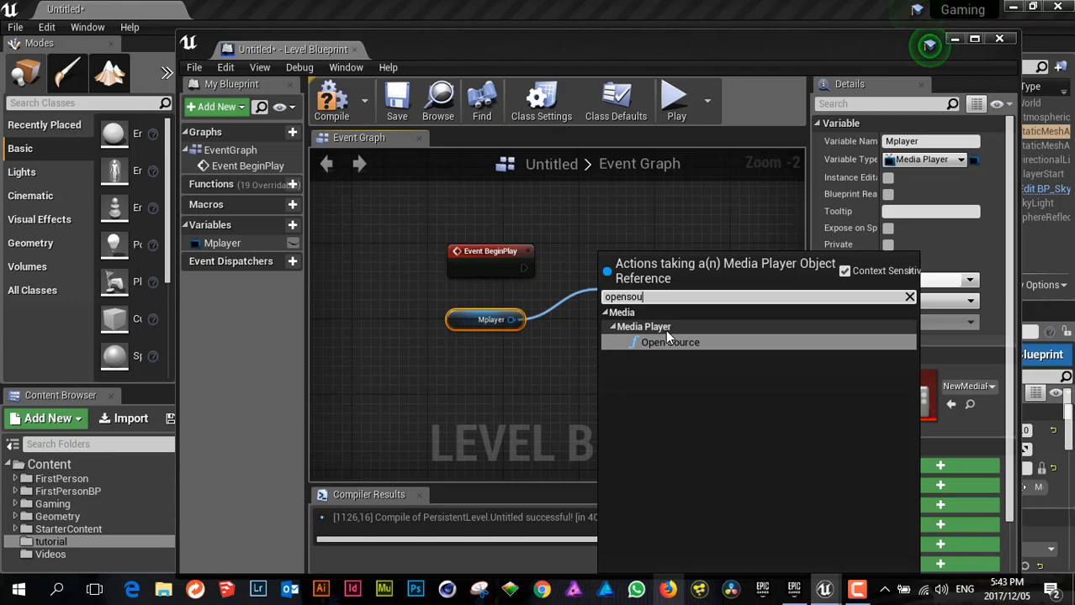
pyautogui.click(668, 342)
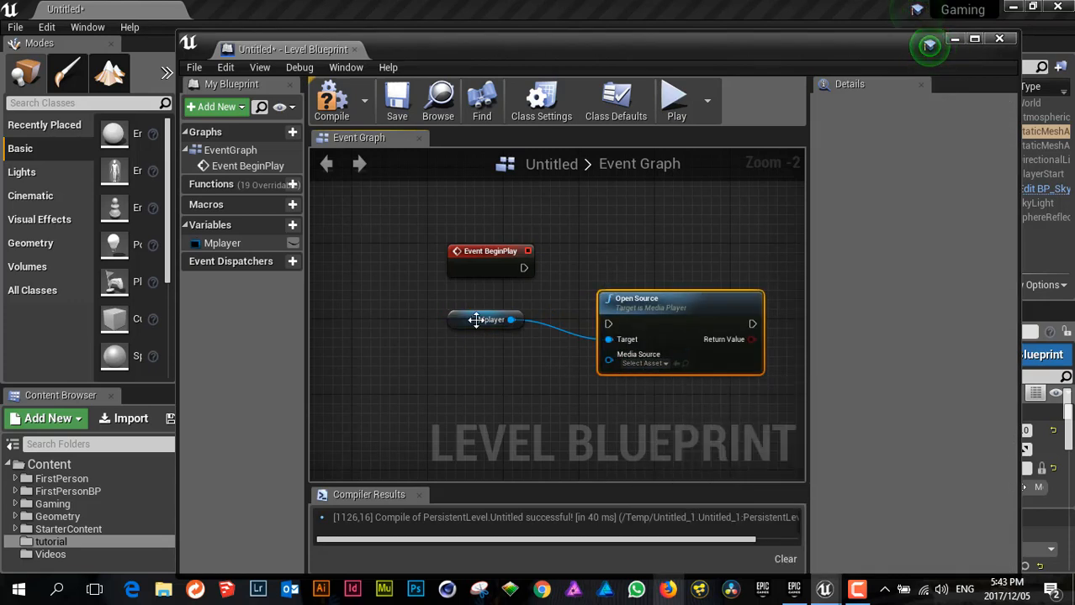
# Step: Connect Event BeginPlay to the Open Source node and set its Media Source to the inks asset from the tutorial folder
pyautogui.moveTo(476, 320); pyautogui.dragTo(438, 348)
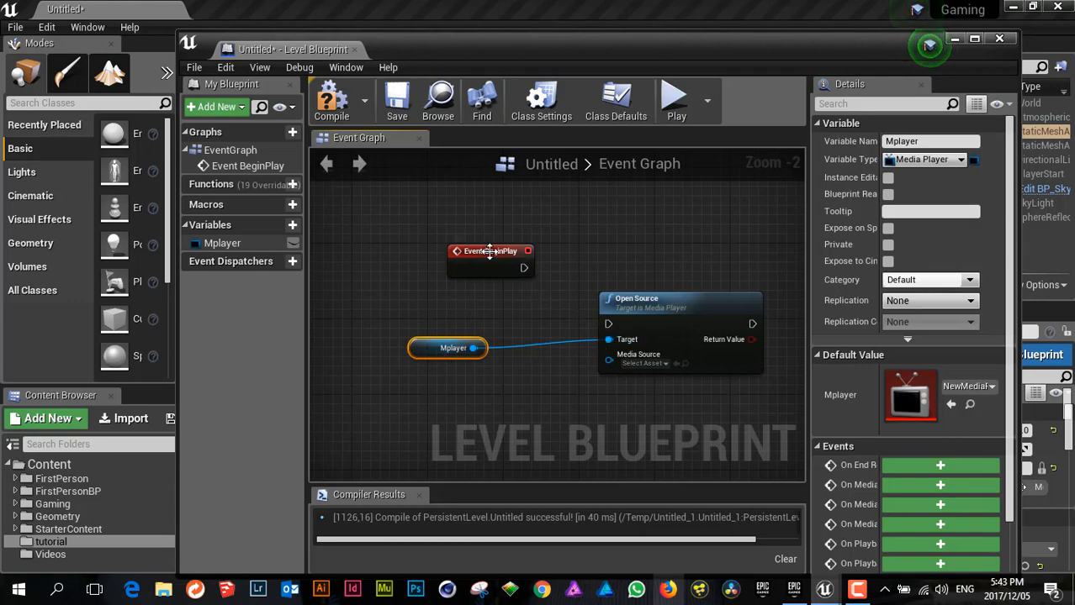
pyautogui.moveTo(489, 251); pyautogui.dragTo(610, 326)
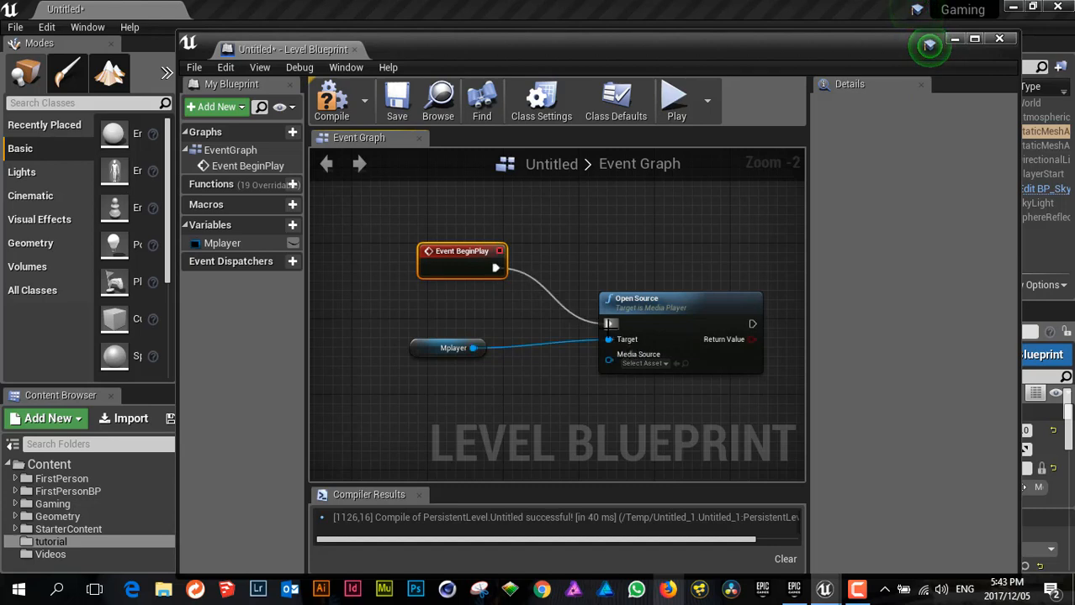
pyautogui.click(665, 361)
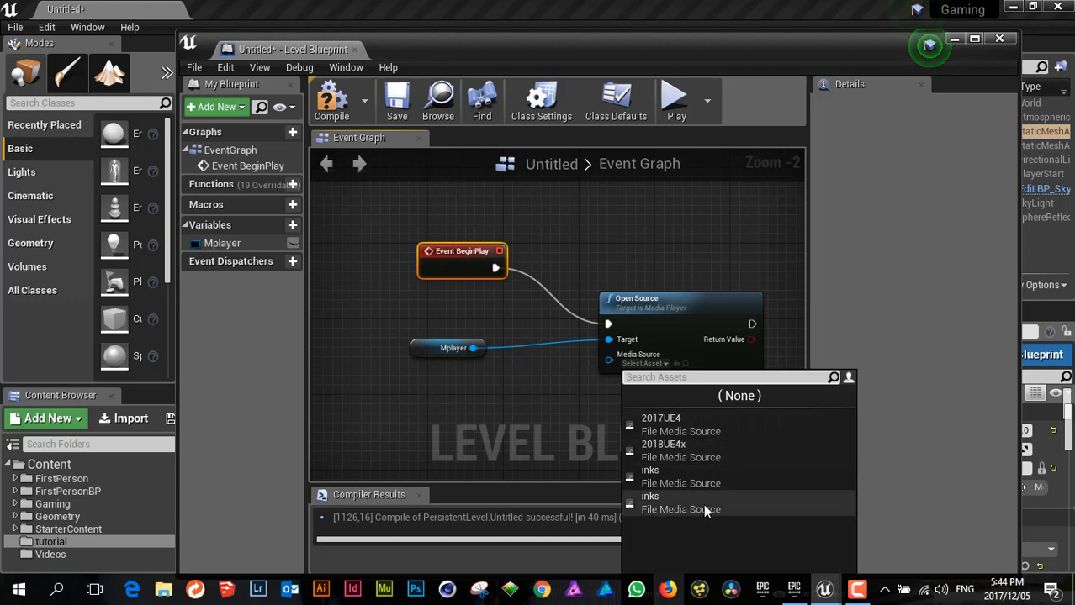
pyautogui.moveTo(701, 510)
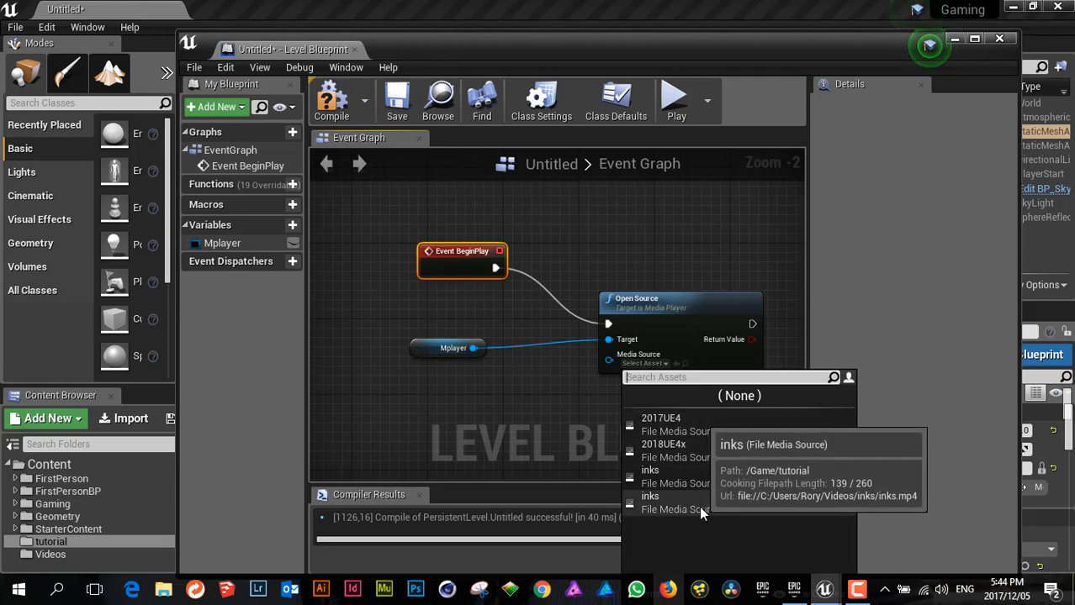
pyautogui.click(695, 506)
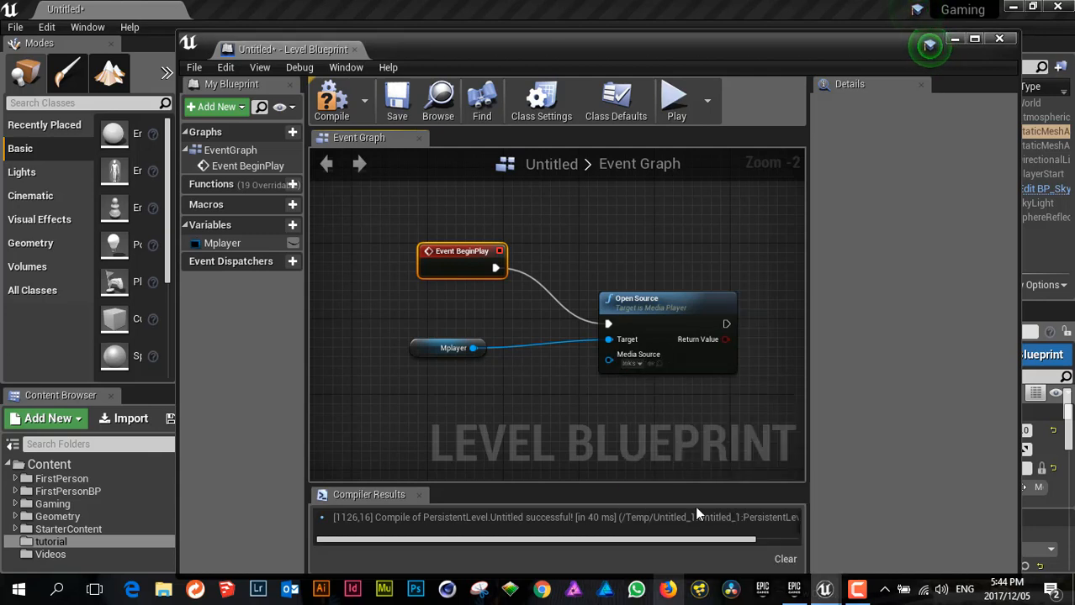
# Step: Compile the Level Blueprint, save the level as inks in FirstPersonBP/Maps, and close the blueprint editor
pyautogui.click(334, 102)
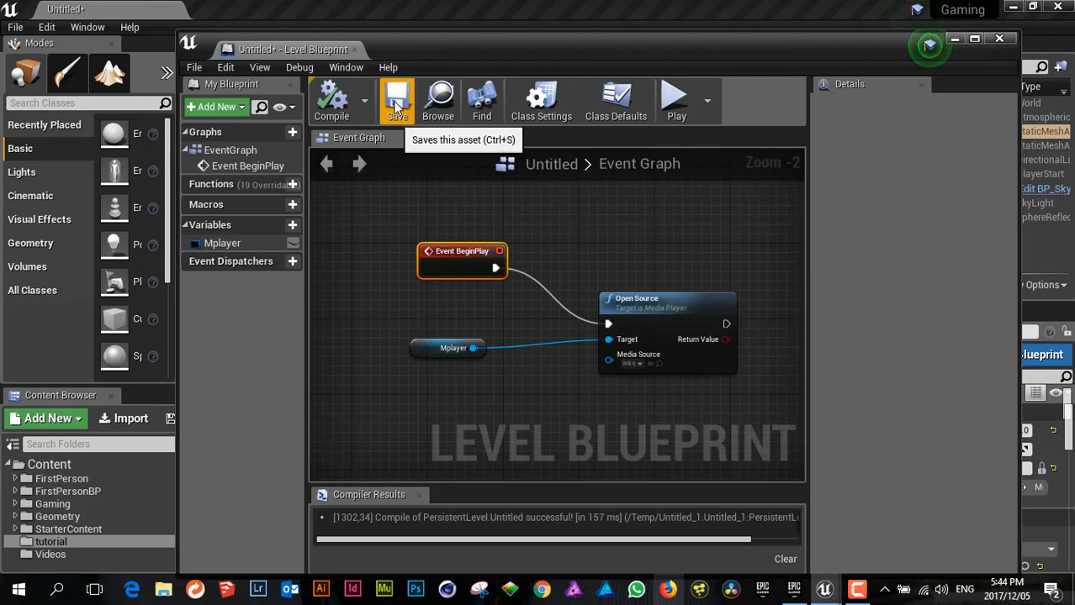
pyautogui.click(397, 103)
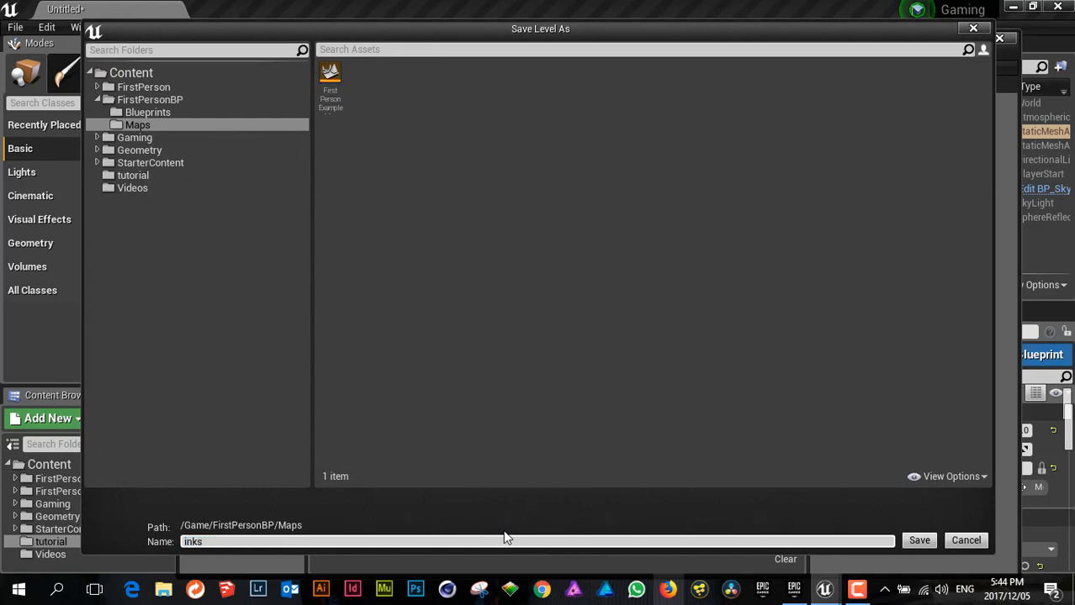
pyautogui.click(930, 541)
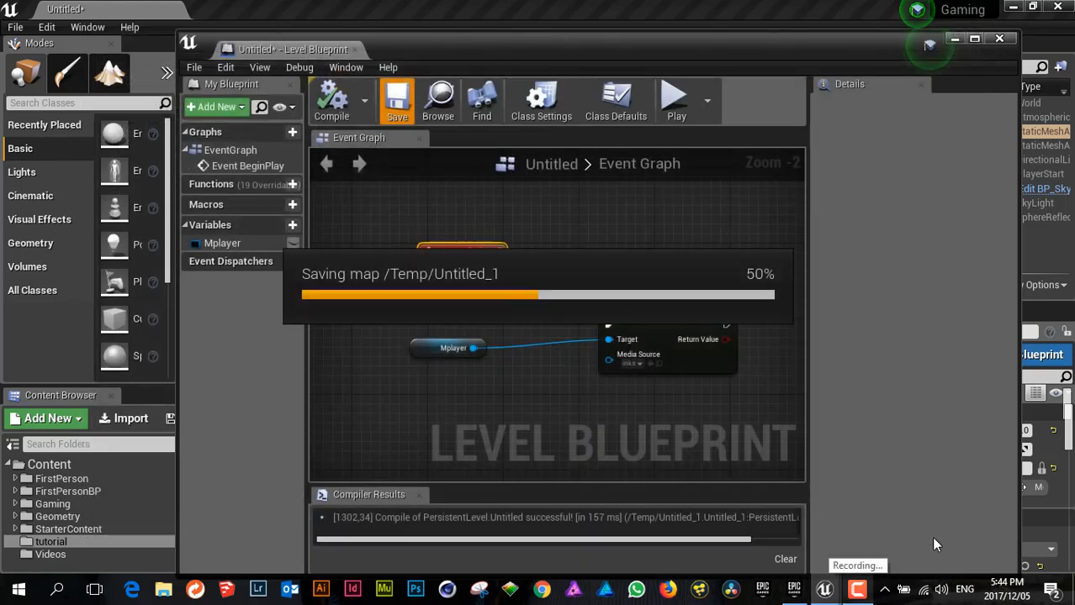
pyautogui.click(402, 107)
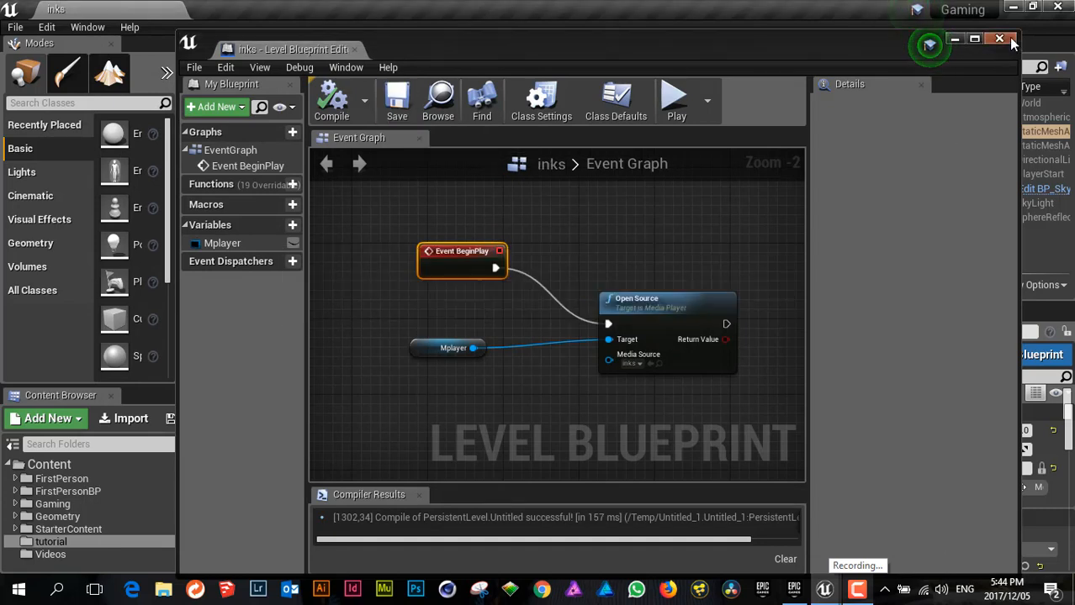
pyautogui.click(1000, 39)
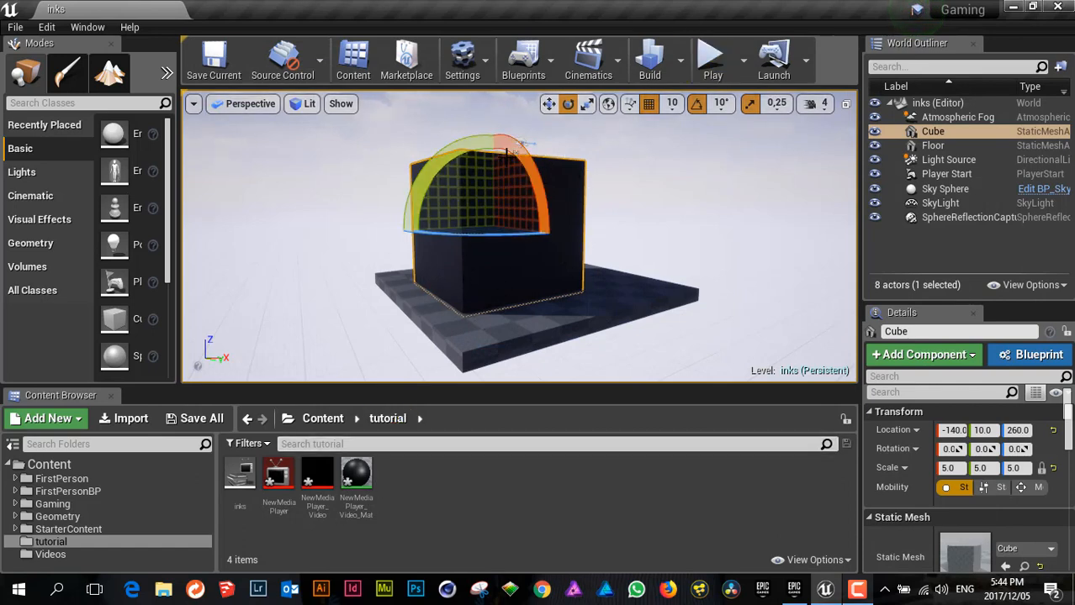
# Step: Run the inks level twice to check that the video plays on the cube, stopping each preview
pyautogui.click(711, 56)
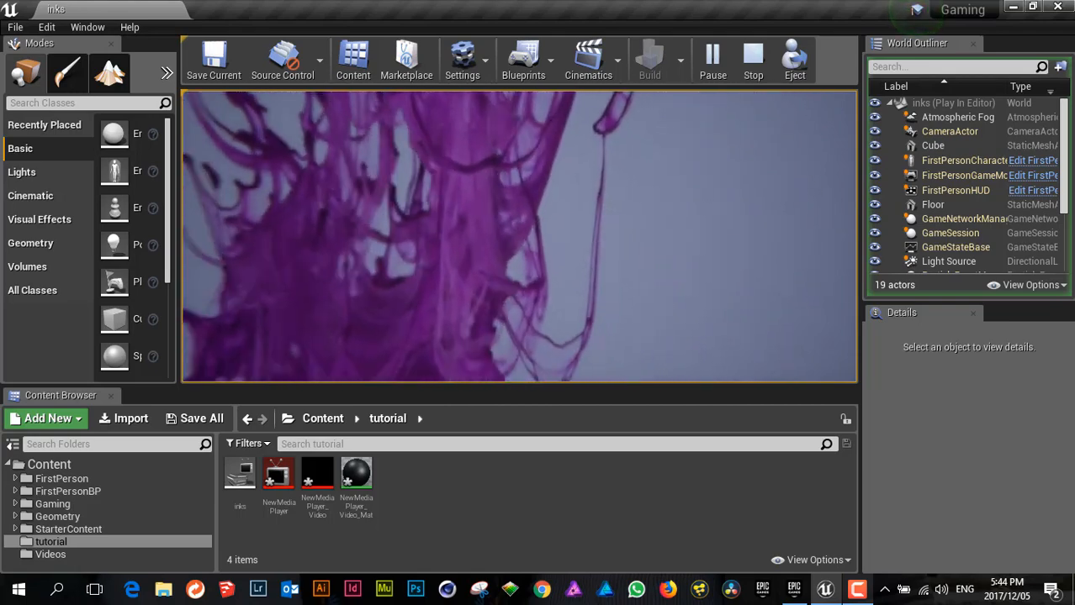
pyautogui.press('s')
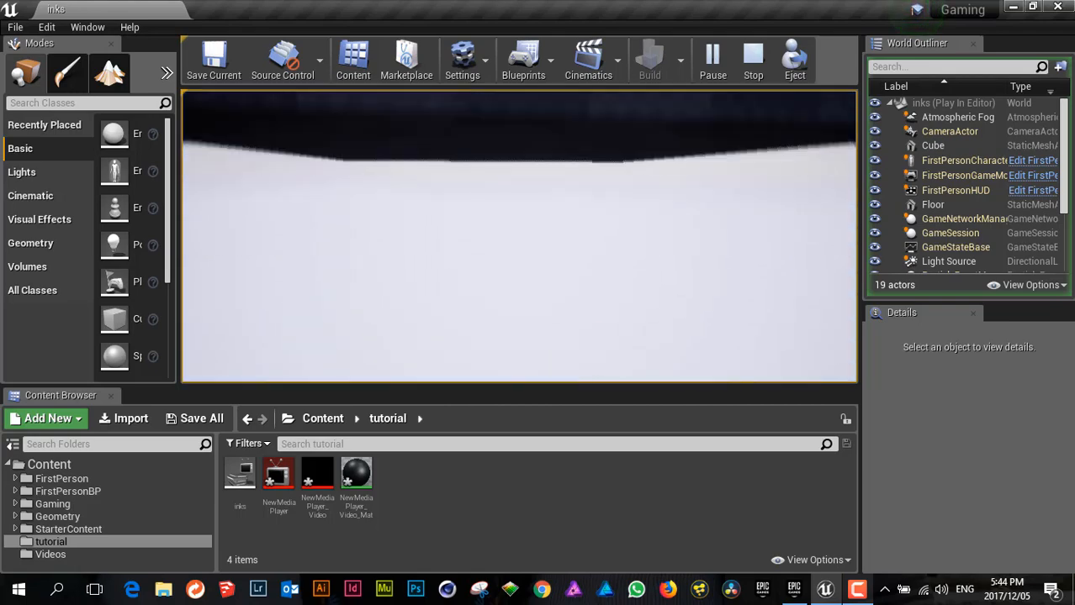
pyautogui.press('Escape')
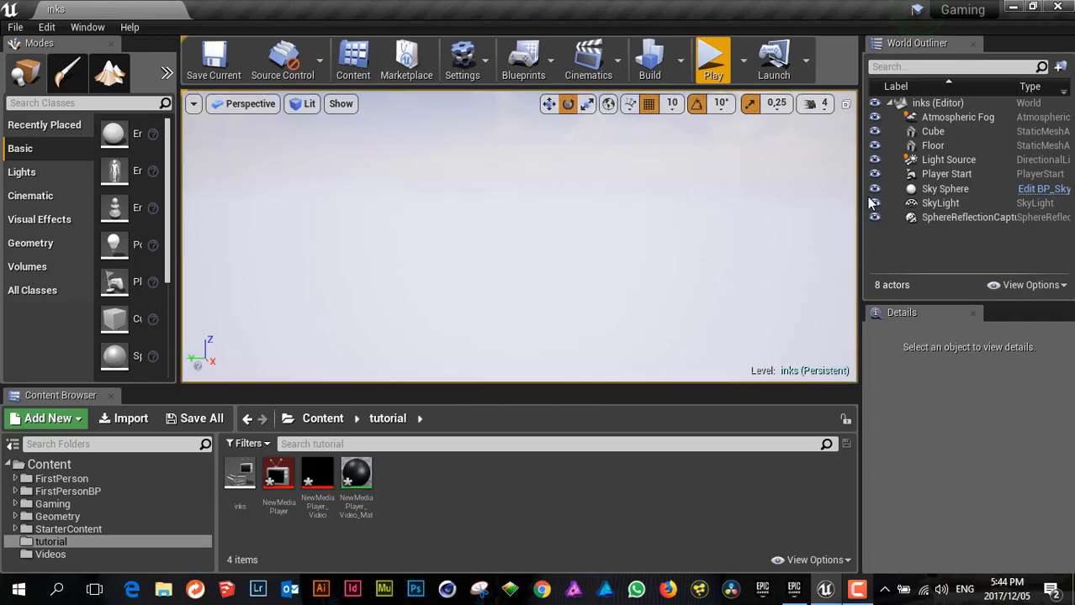
pyautogui.click(712, 66)
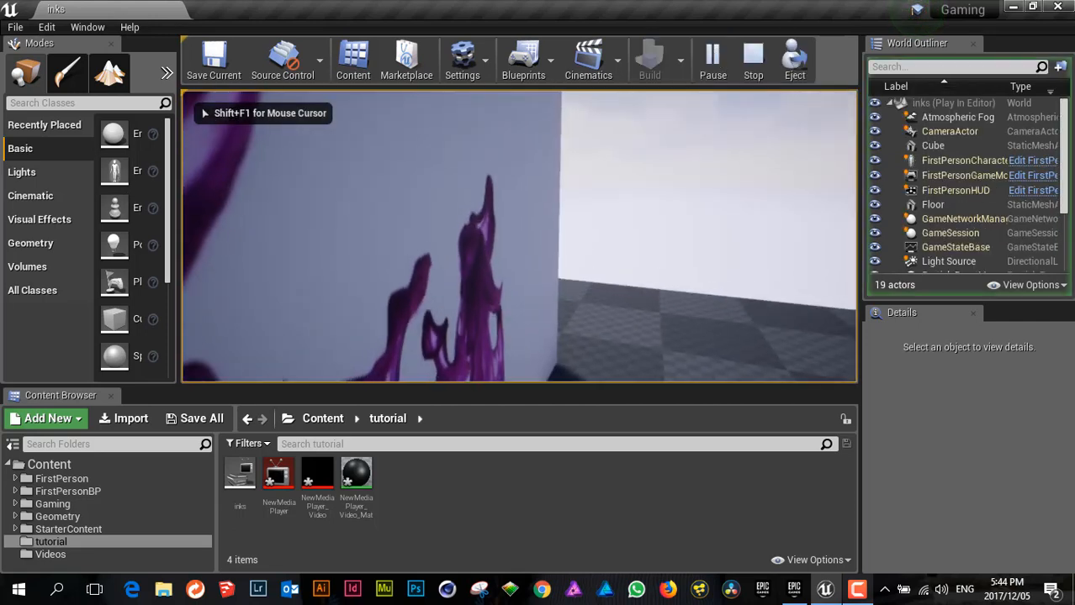
pyautogui.press('Escape')
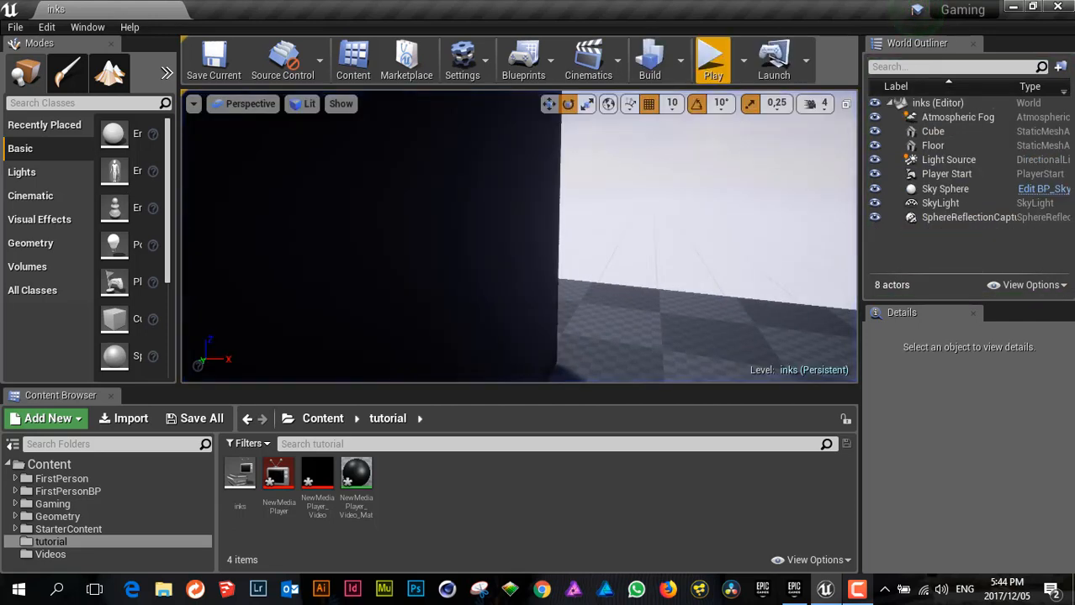
# Step: Set the Floor's scale to 10 on all three axes and deselect it
pyautogui.scroll(-3, 519, 237)
pyautogui.click(611, 343)
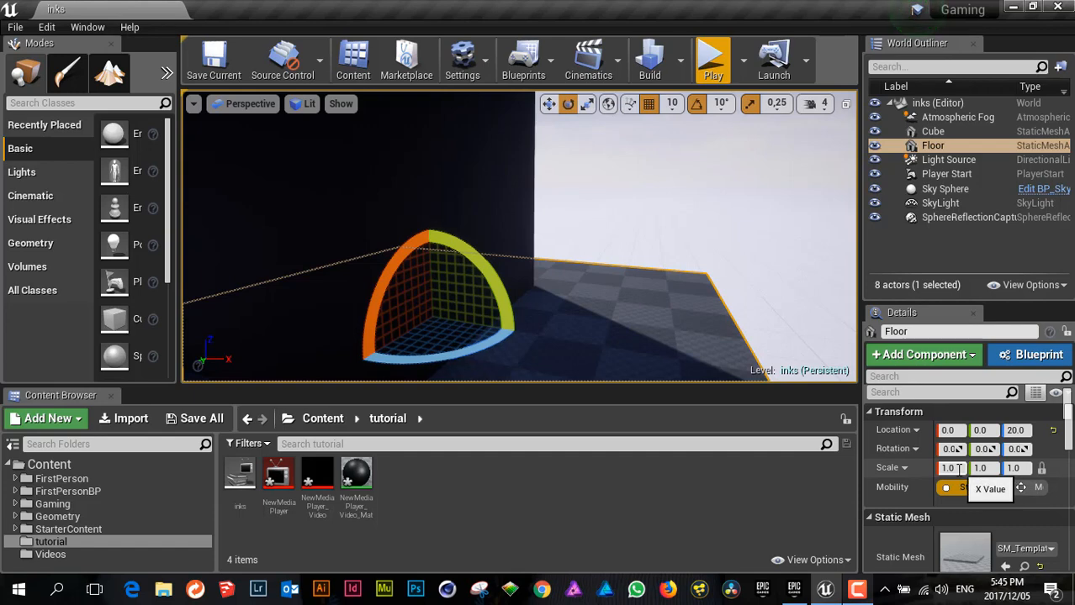
pyautogui.click(950, 468)
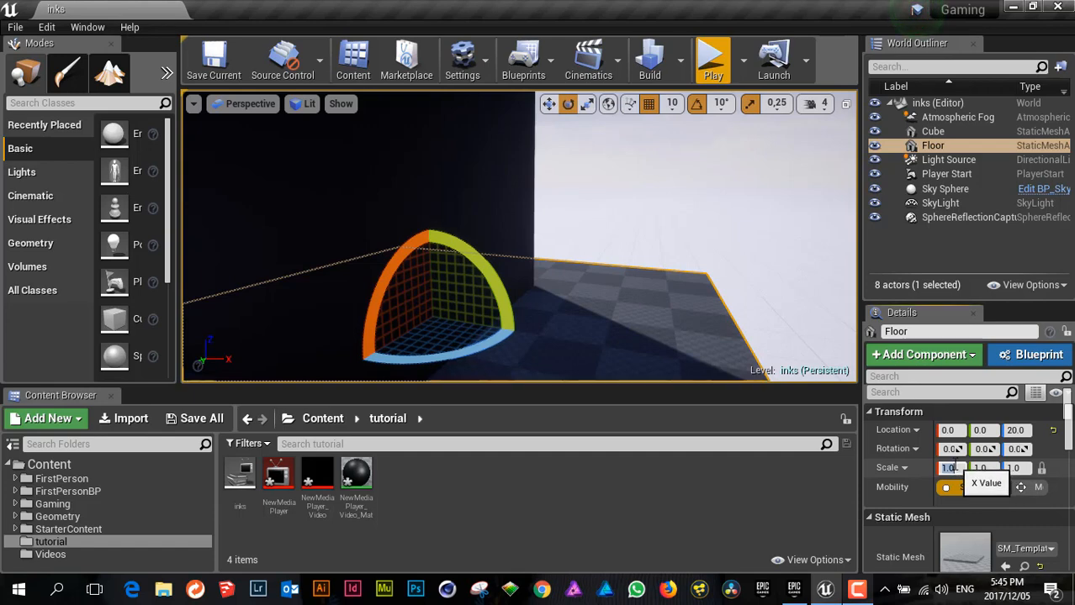
pyautogui.write('10')
pyautogui.press('Tab')
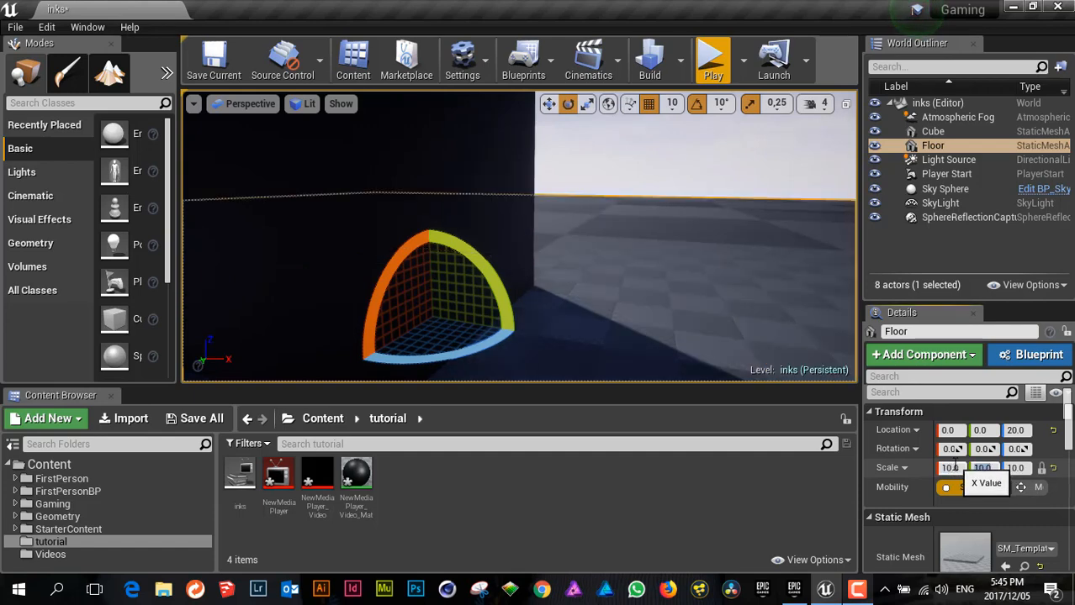
pyautogui.scroll(-1, 925, 458)
pyautogui.scroll(-2, 612, 362)
pyautogui.scroll(-3, 475, 333)
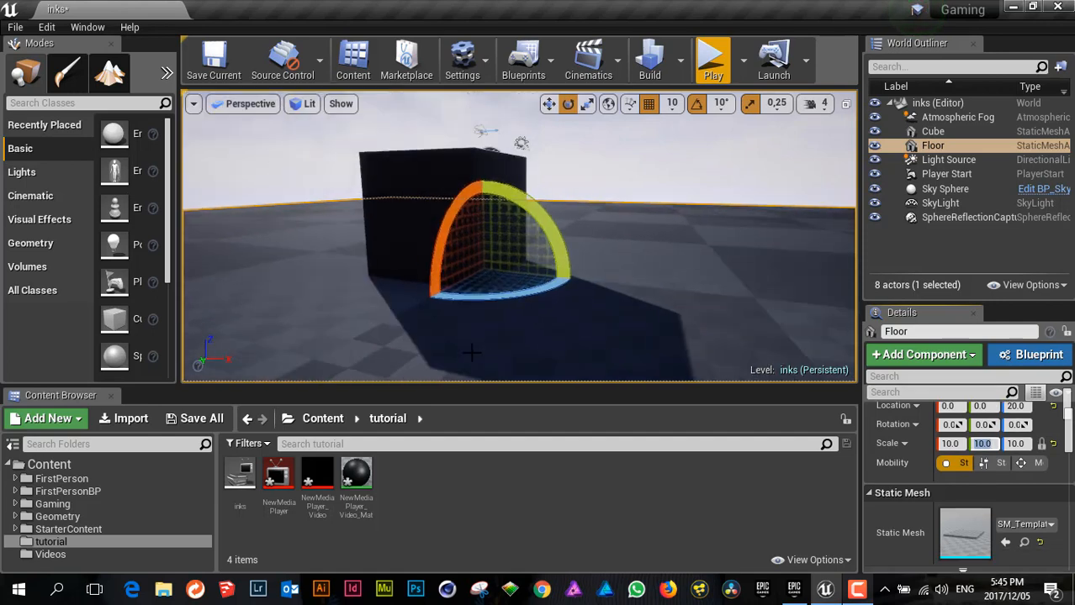
pyautogui.click(941, 266)
pyautogui.scroll(2, 454, 217)
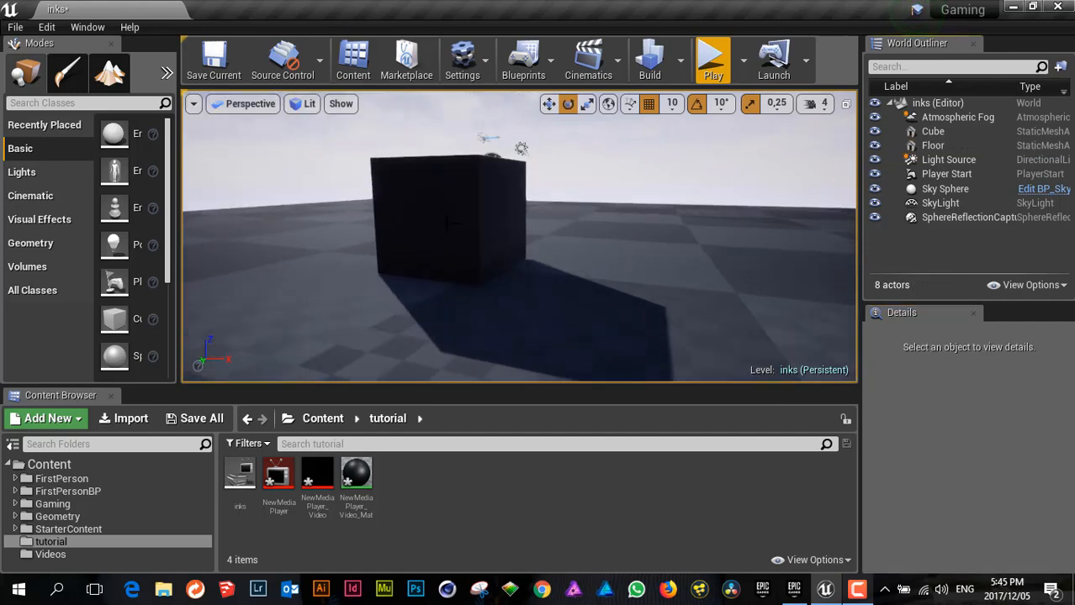
# Step: Play the level, back the character away from the cube to watch the video on its faces, and stop the preview
pyautogui.keyDown('alt'); pyautogui.moveTo(275, 254); pyautogui.dragTo(232, 235); pyautogui.keyUp('alt')
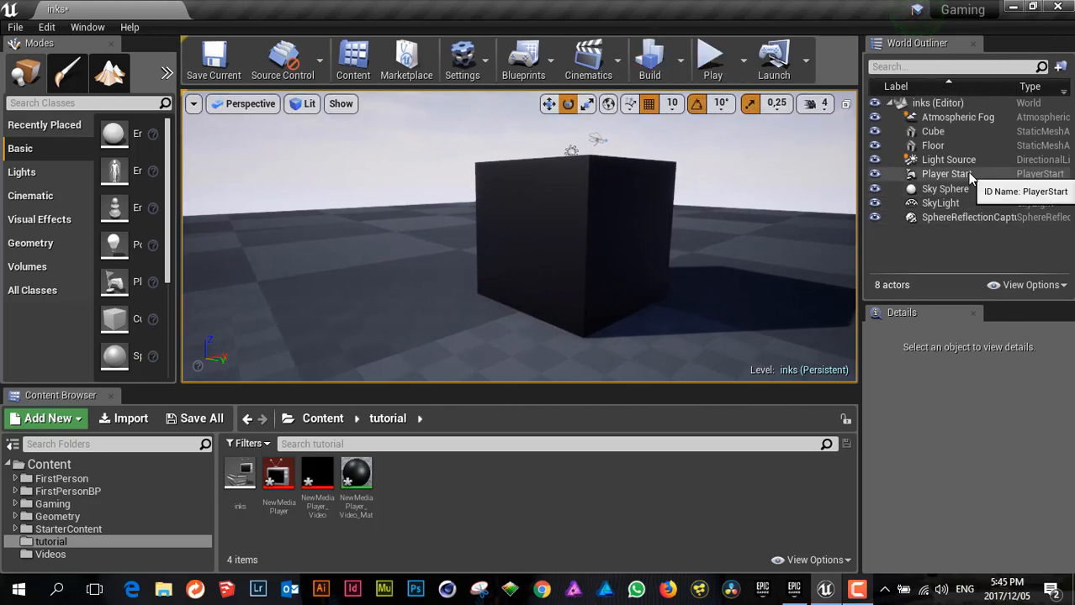
pyautogui.click(710, 59)
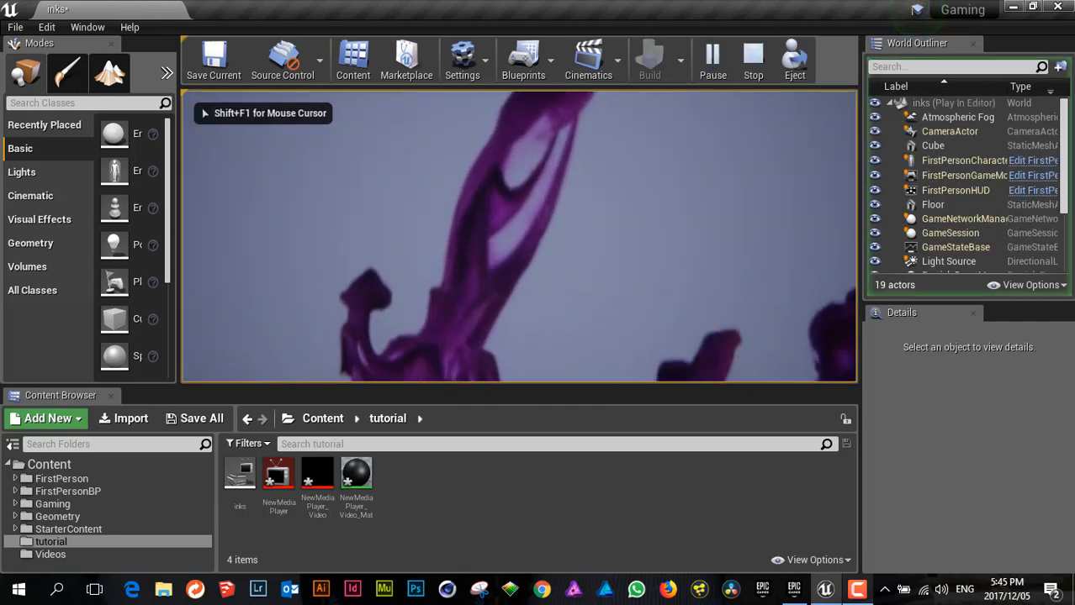
pyautogui.press('s')
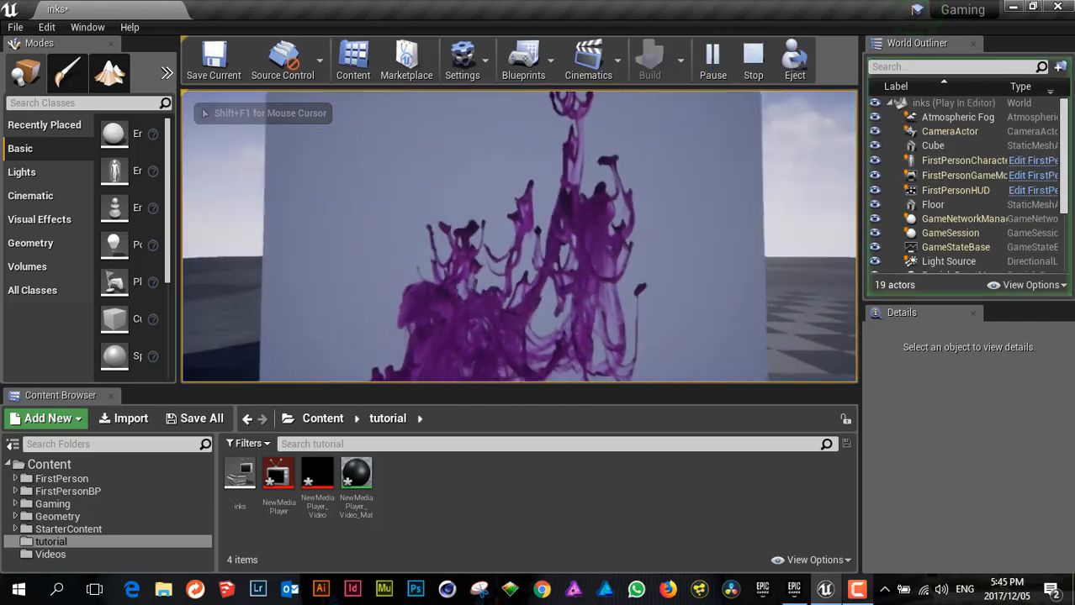
pyautogui.press('s')
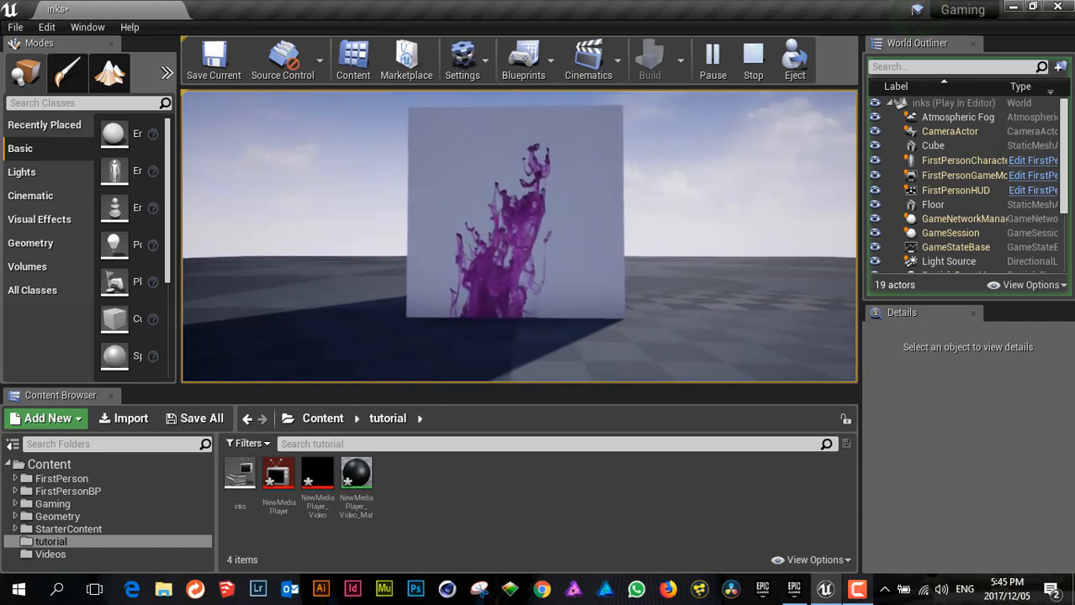
pyautogui.press('s')
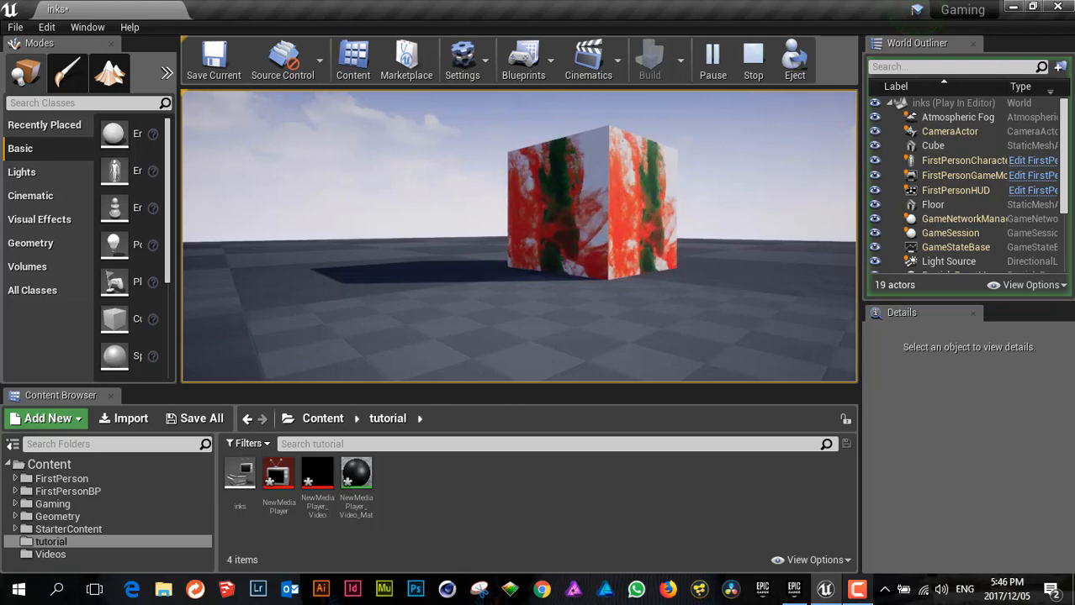
pyautogui.press('Escape')
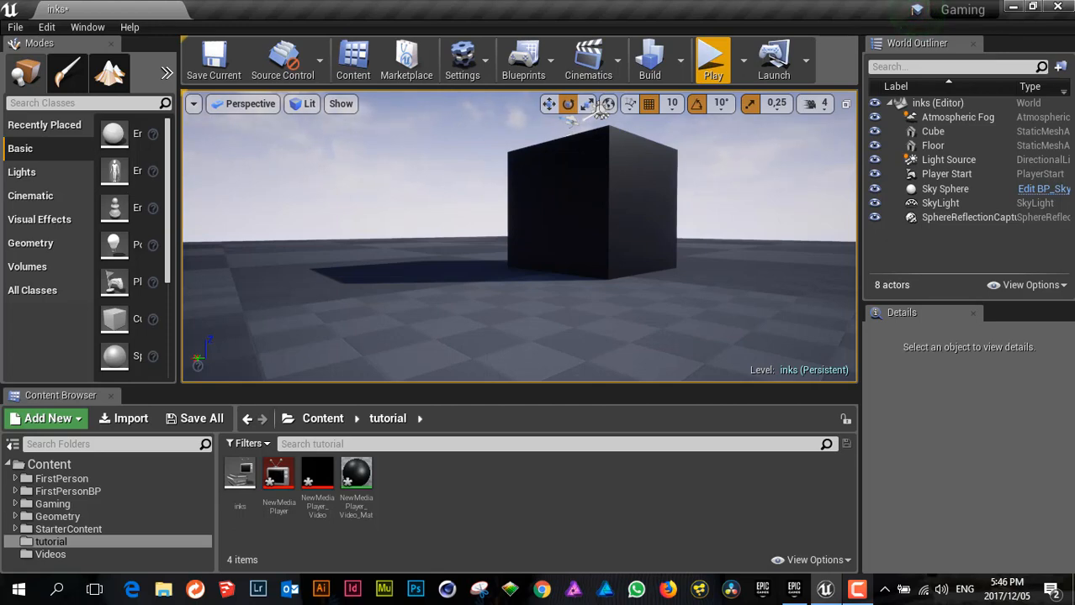
# Step: Enable Loop in the NewMediaPlayer asset's playback settings, save the asset and close its editor
pyautogui.doubleClick(275, 476)
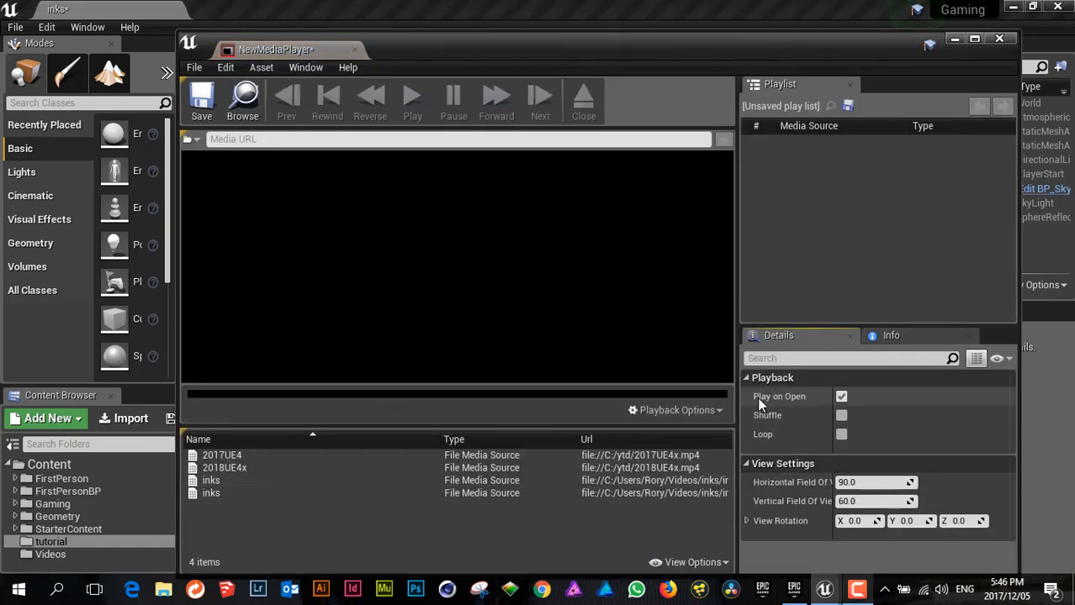
pyautogui.click(841, 437)
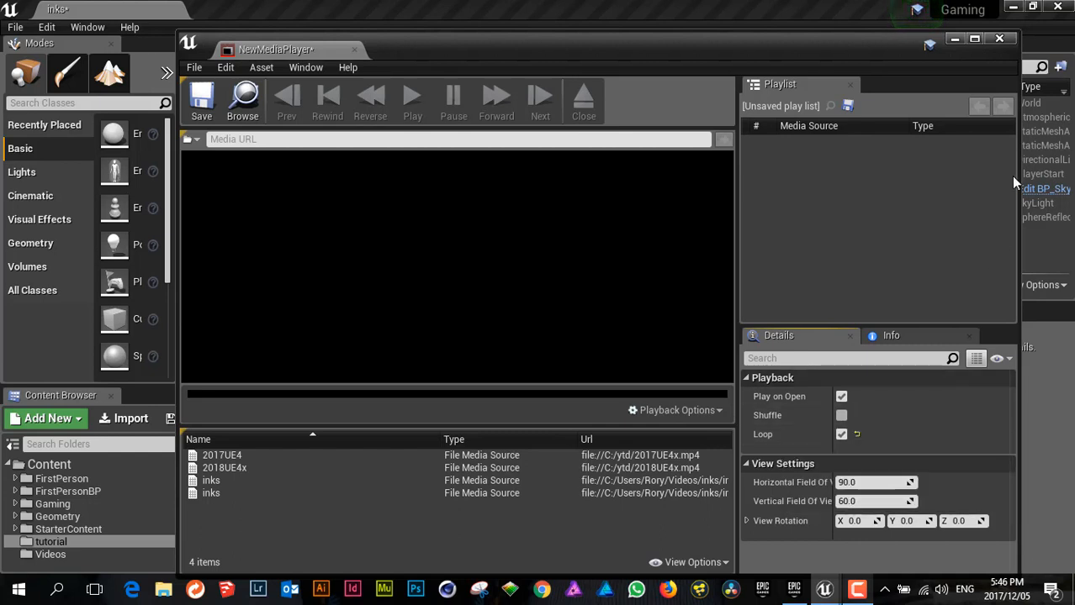
pyautogui.click(201, 101)
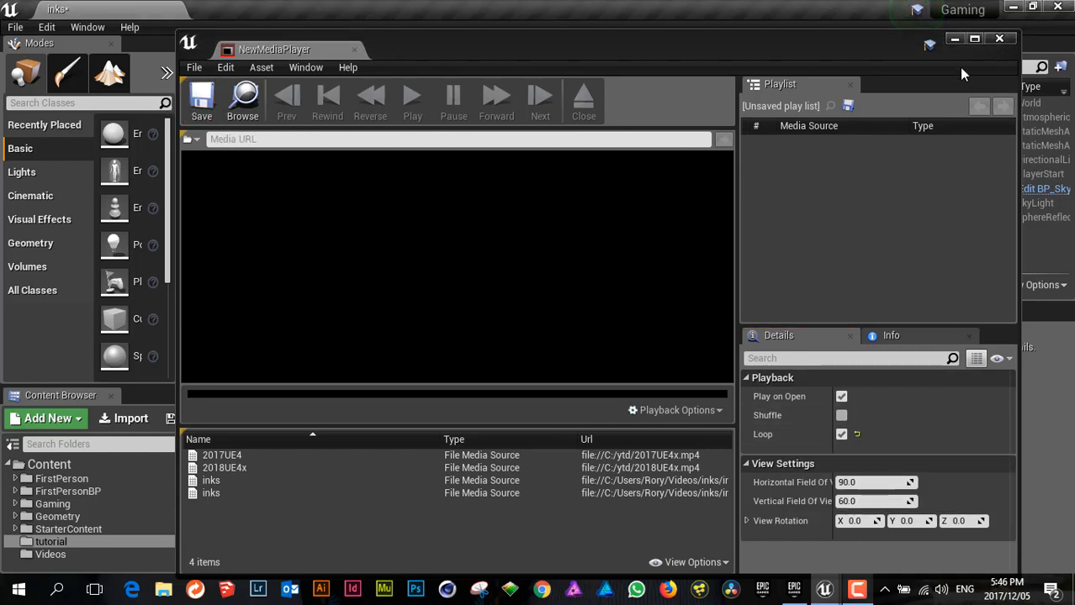
pyautogui.click(999, 38)
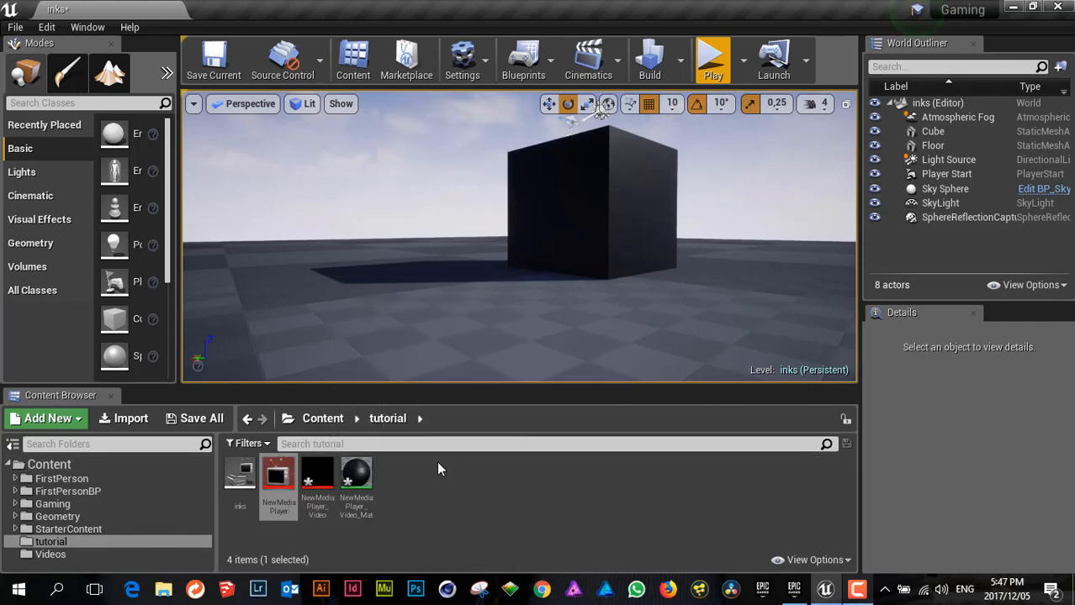
# Step: Start an asset import and rename the videoplayback WAV file in the Downloads folder as msx.wav
pyautogui.click(131, 420)
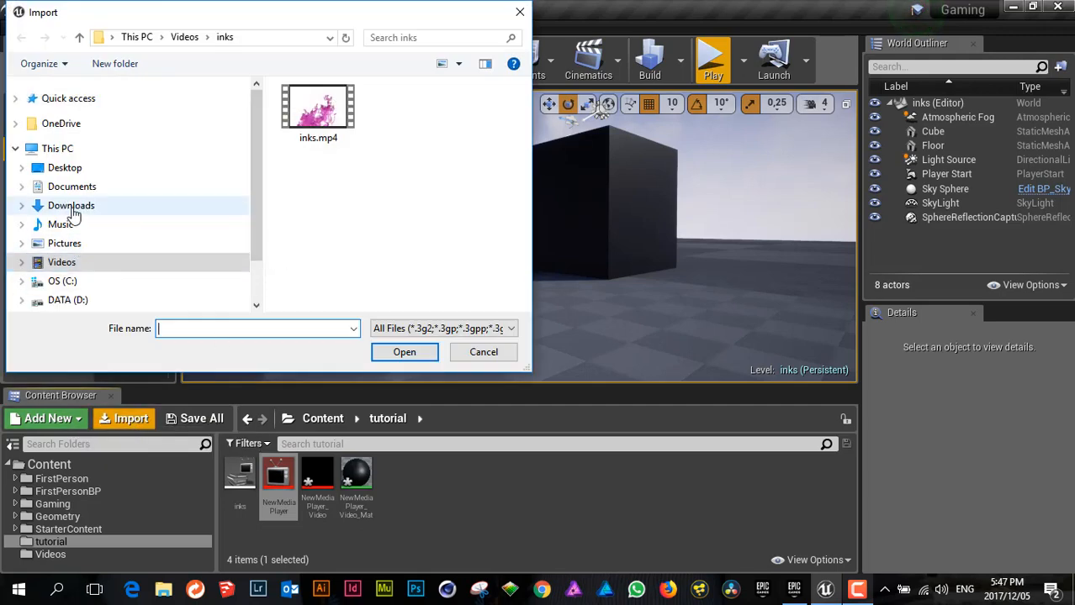
pyautogui.click(134, 210)
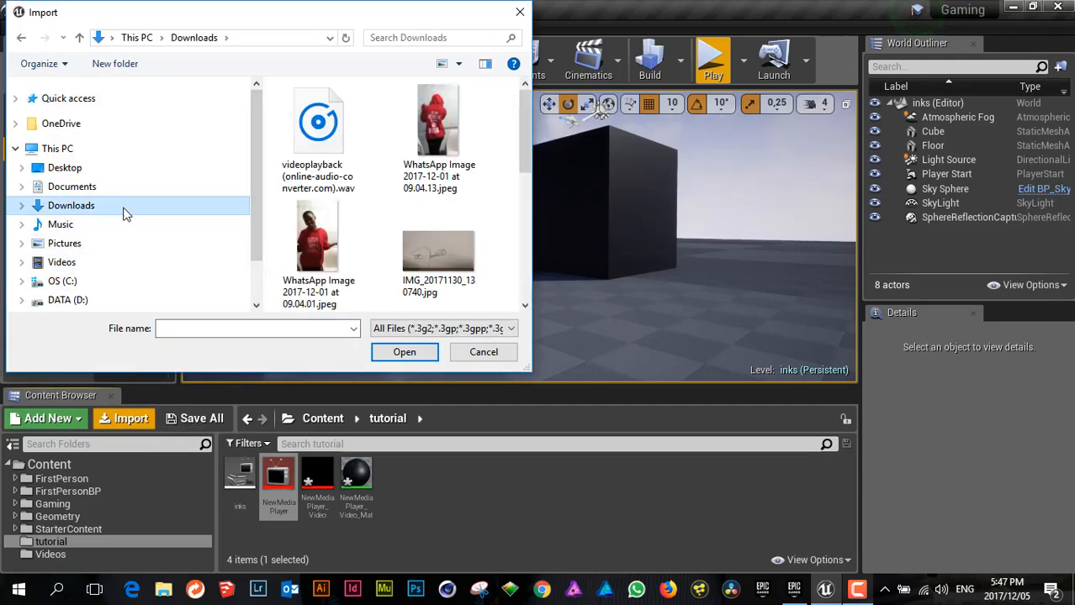
pyautogui.click(320, 156)
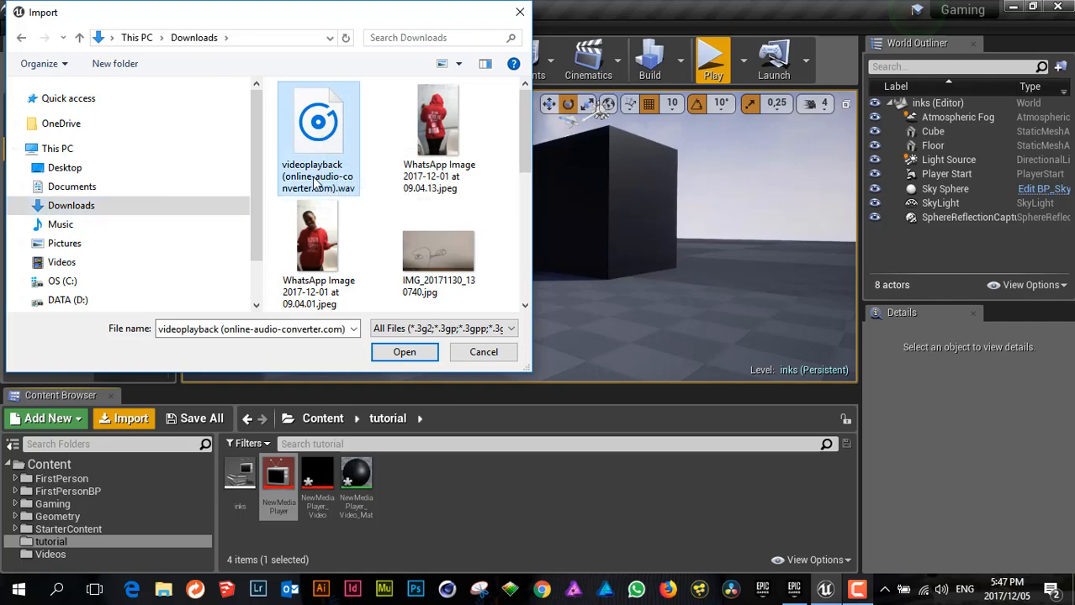
pyautogui.click(316, 183)
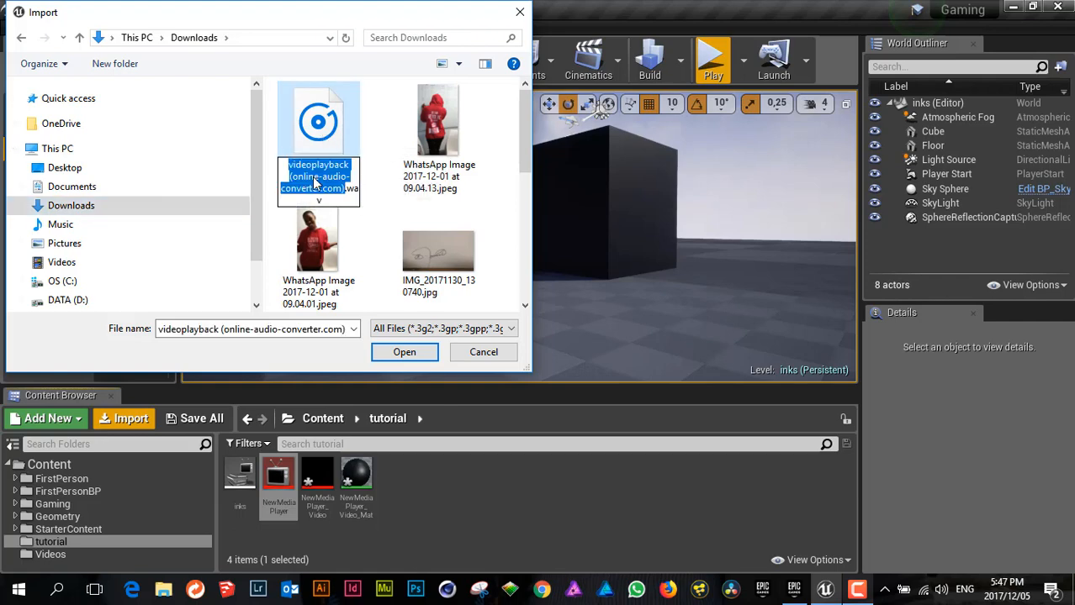
pyautogui.write('msx')
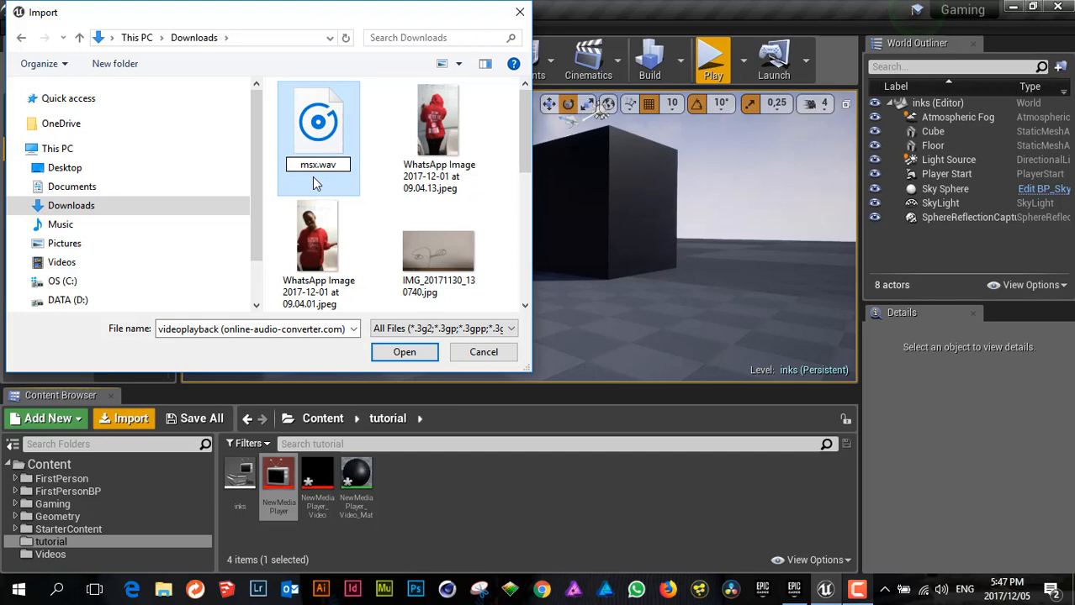
pyautogui.press('Return')
# Step: Import msx.wav from Downloads into the tutorial folder
pyautogui.click(319, 125)
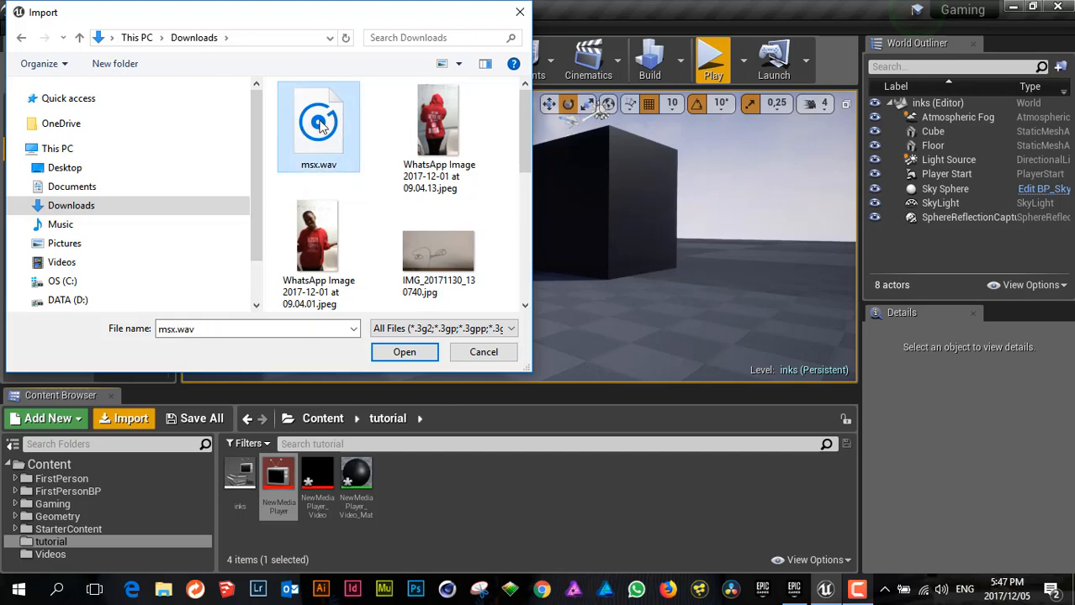
pyautogui.click(427, 133)
pyautogui.click(329, 126)
pyautogui.click(403, 353)
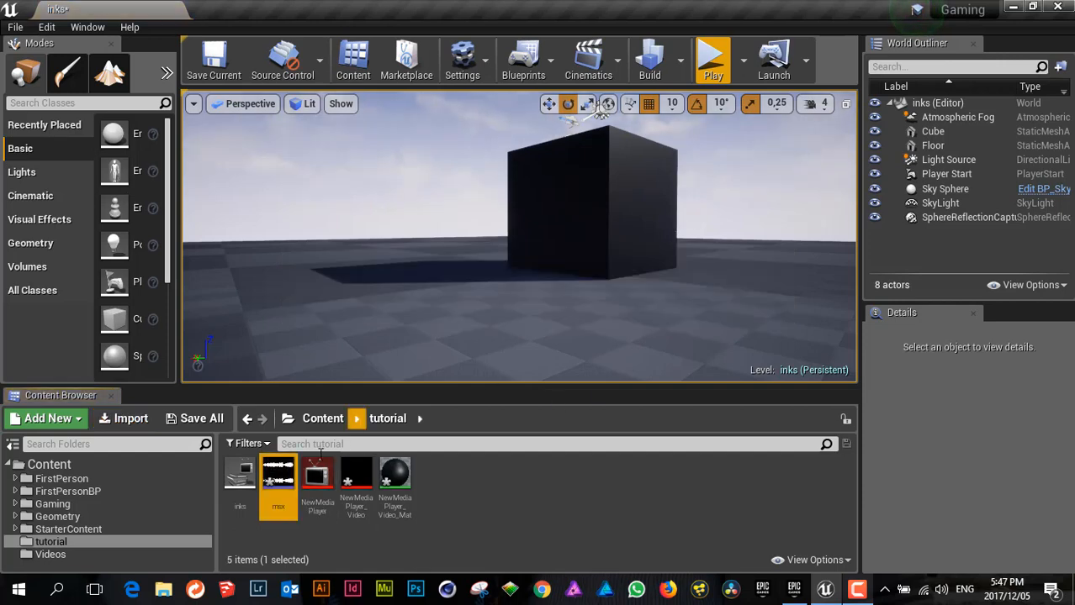
# Step: Preview the msx sound wave in the tutorial folder and stop its playback
pyautogui.moveTo(281, 484)
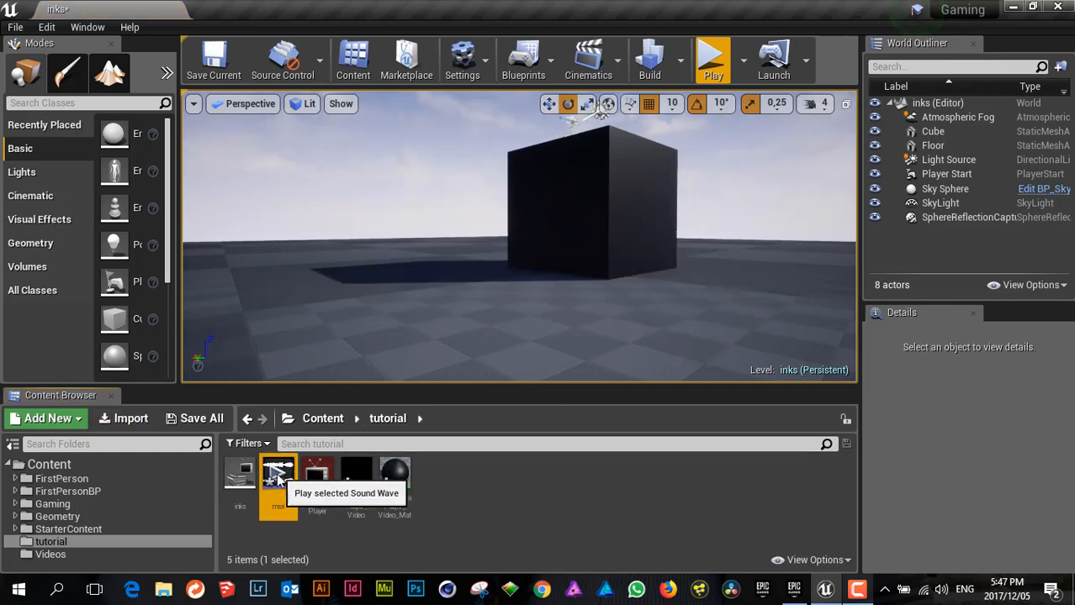
pyautogui.click(279, 478)
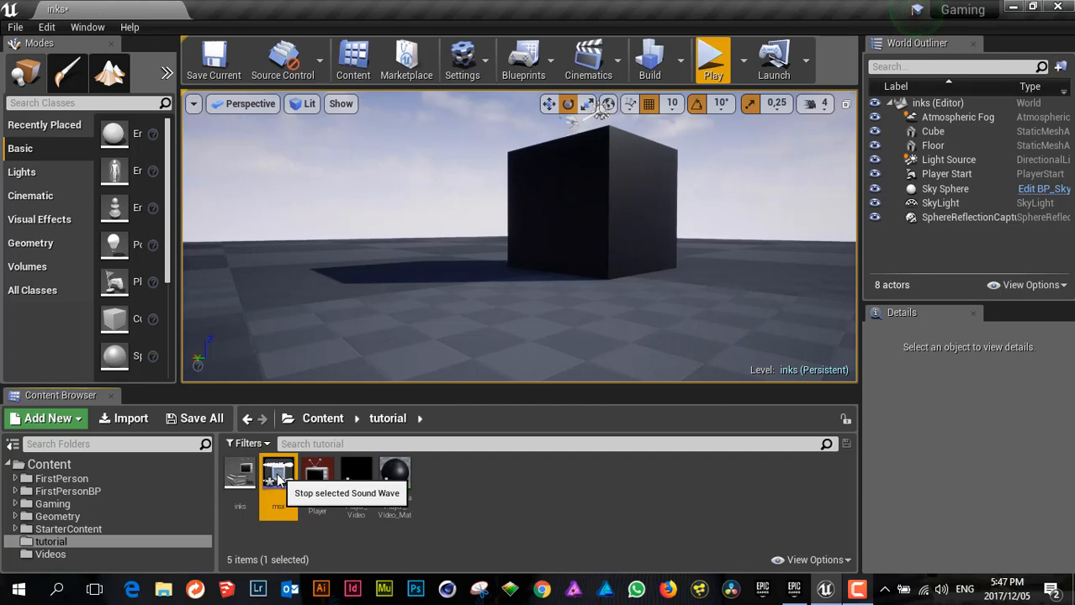
pyautogui.click(278, 478)
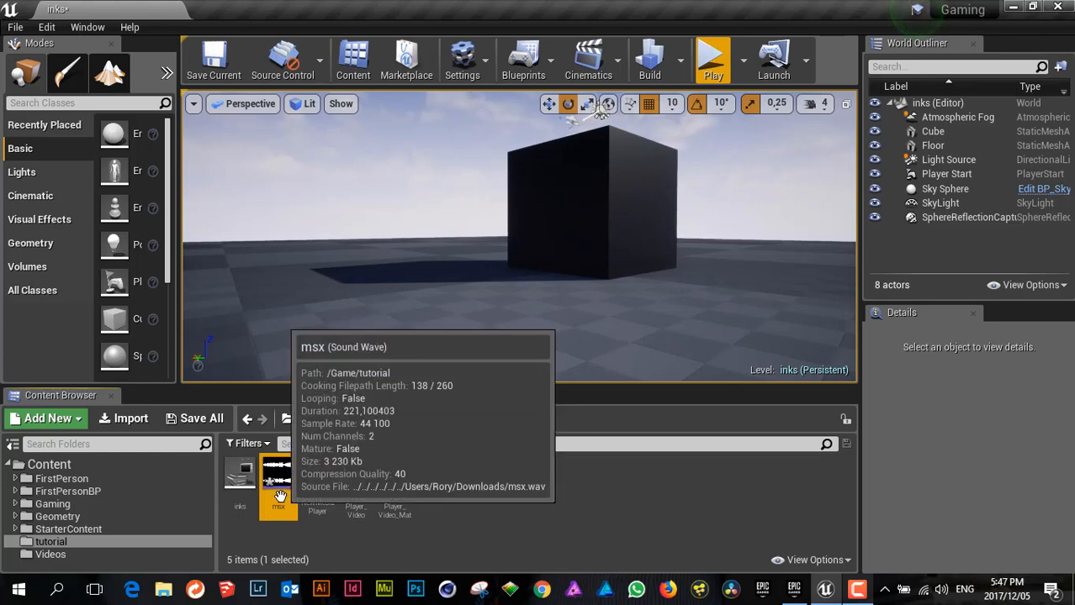
# Step: Create a sound cue from the msx sound wave, keep the name msx_Cue, and select the cue
pyautogui.rightClick(280, 497)
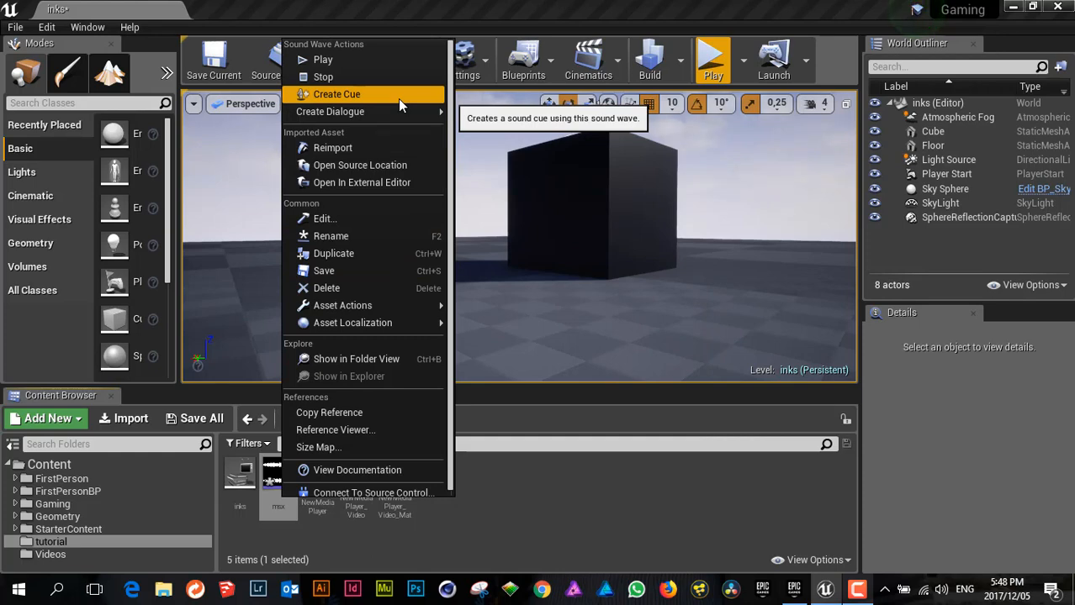
pyautogui.click(398, 99)
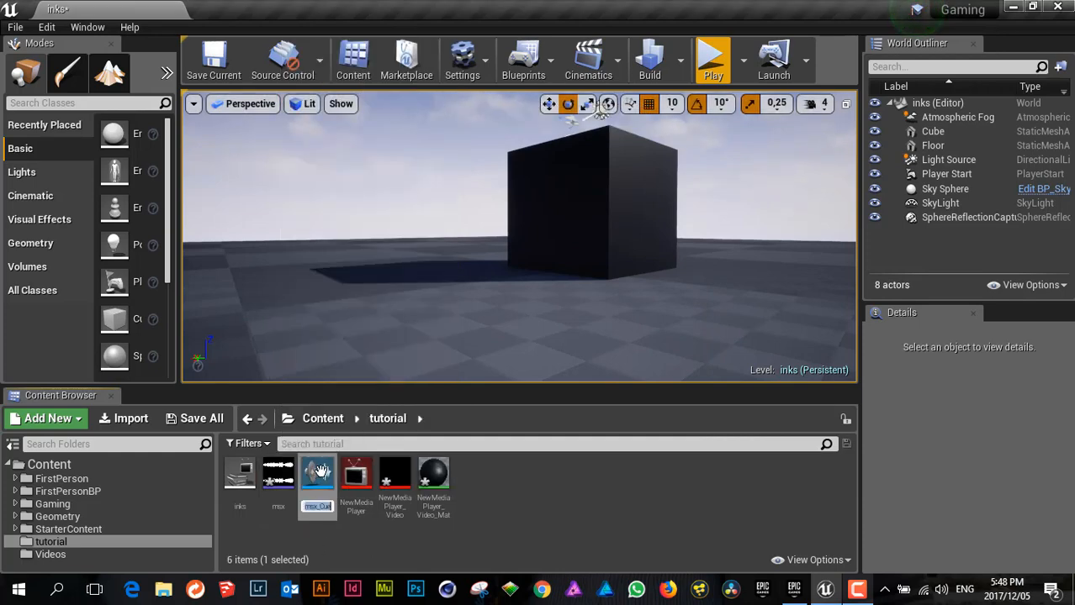
pyautogui.press('Return')
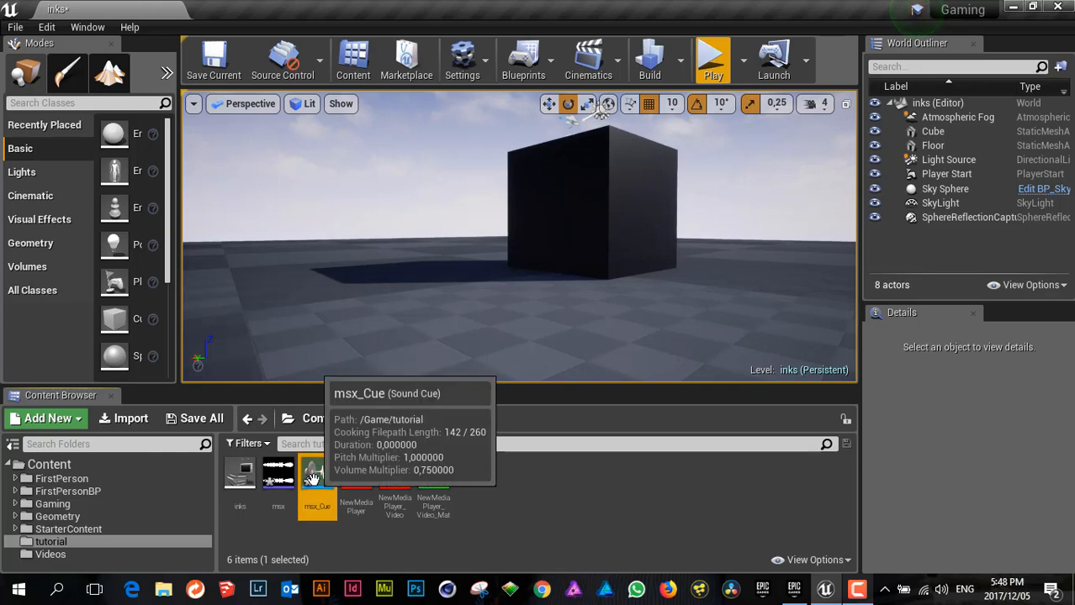
pyautogui.click(285, 476)
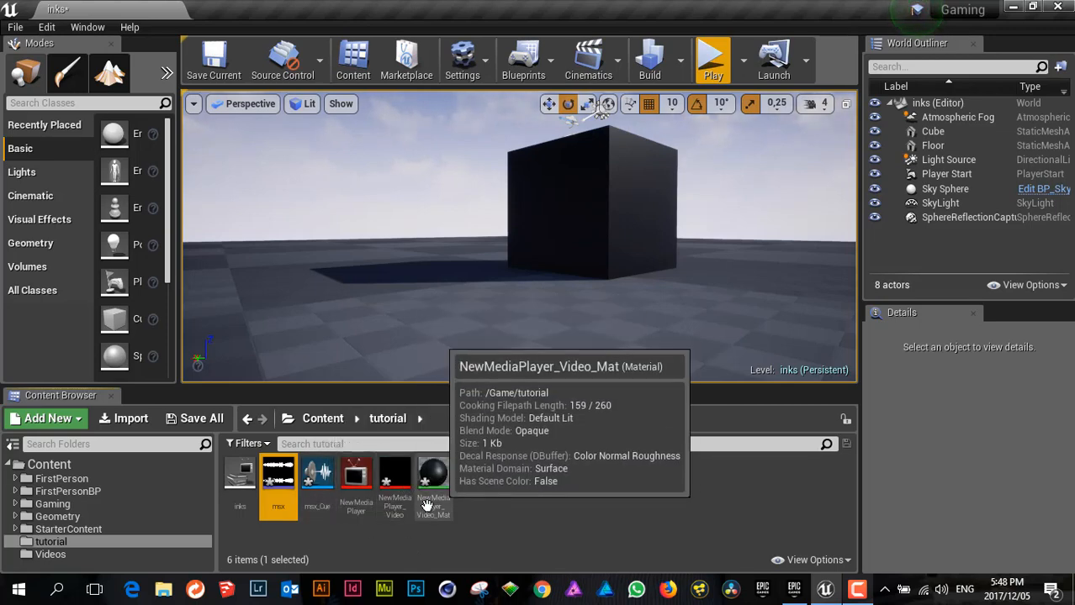
pyautogui.click(320, 493)
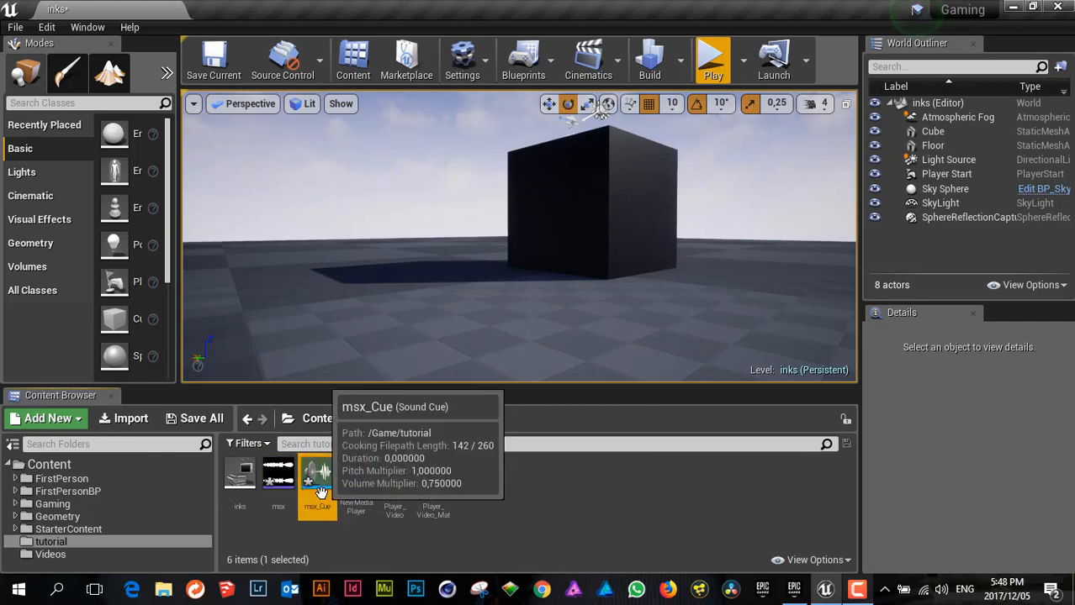
# Step: Place the msx_Cue sound in the level in front of the cube and raise it to a Z location of 120
pyautogui.moveTo(320, 493); pyautogui.dragTo(535, 298)
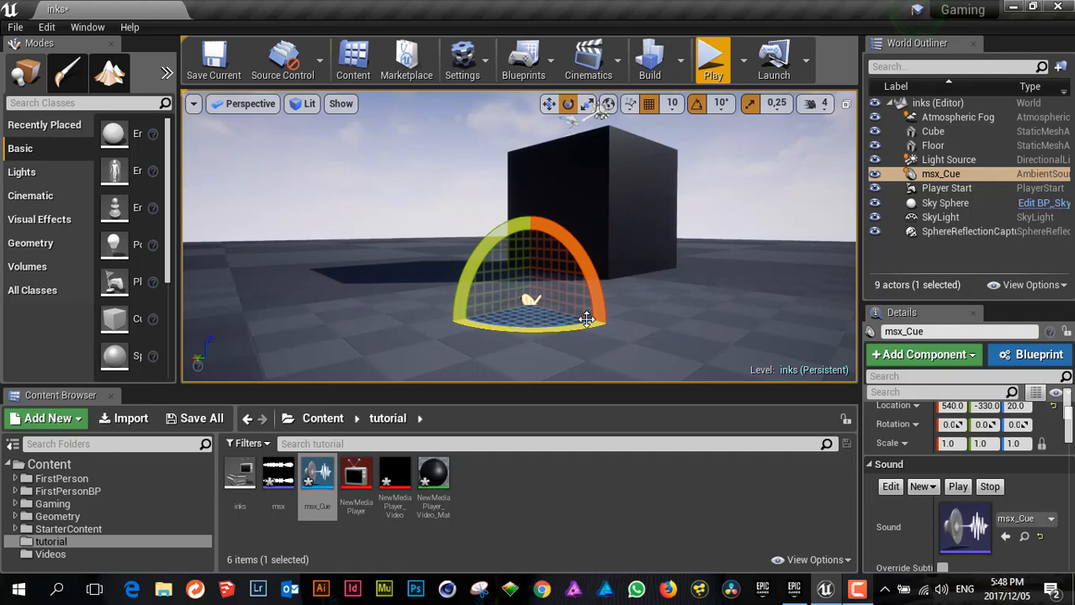
pyautogui.press('space')
pyautogui.press('space')
pyautogui.press('space')
pyautogui.press('space')
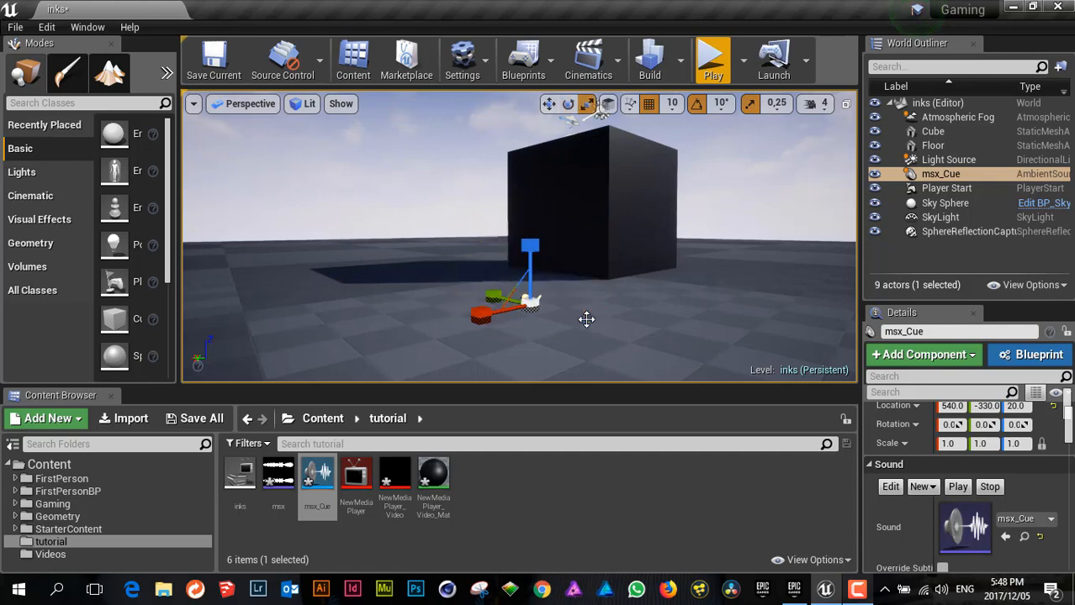
pyautogui.press('space')
pyautogui.press('space')
pyautogui.press('space')
pyautogui.press('space')
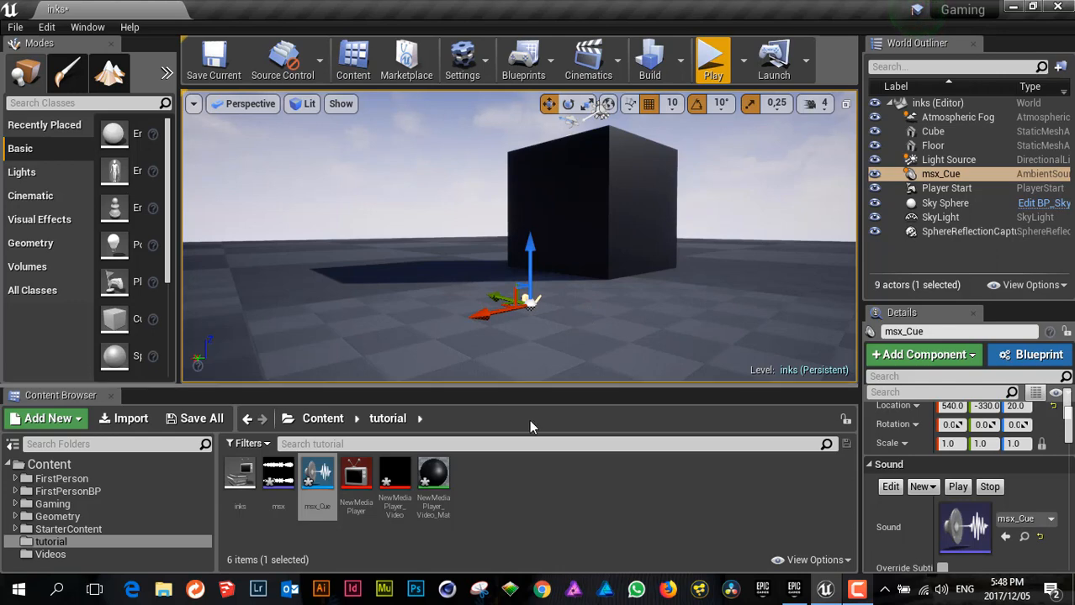
pyautogui.moveTo(529, 246); pyautogui.dragTo(527, 202)
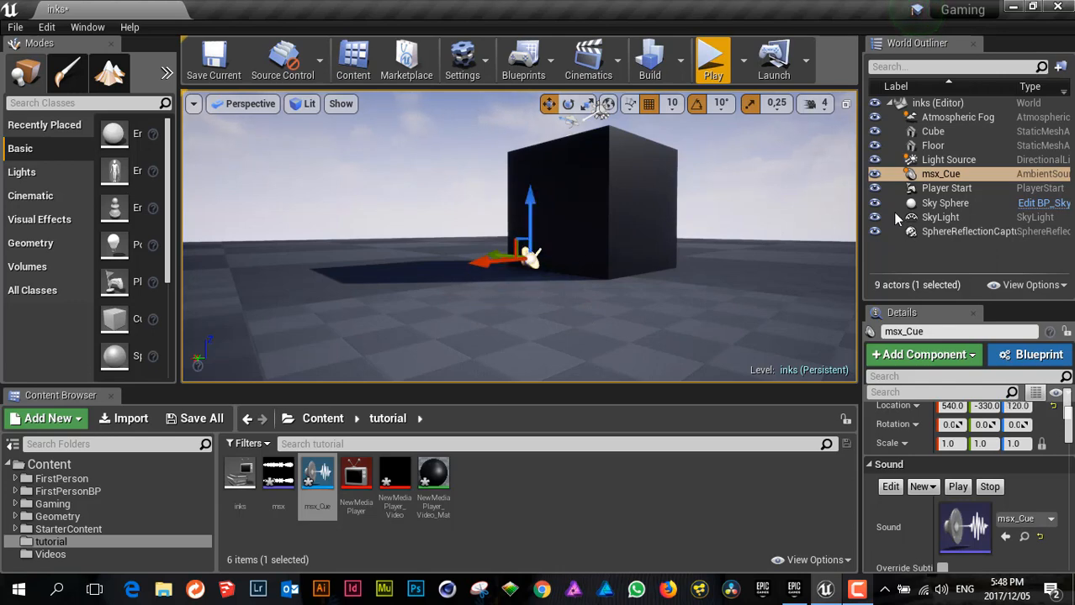
# Step: Review the sound and attenuation settings of the msx_Cue actor placed in the level
pyautogui.click(953, 175)
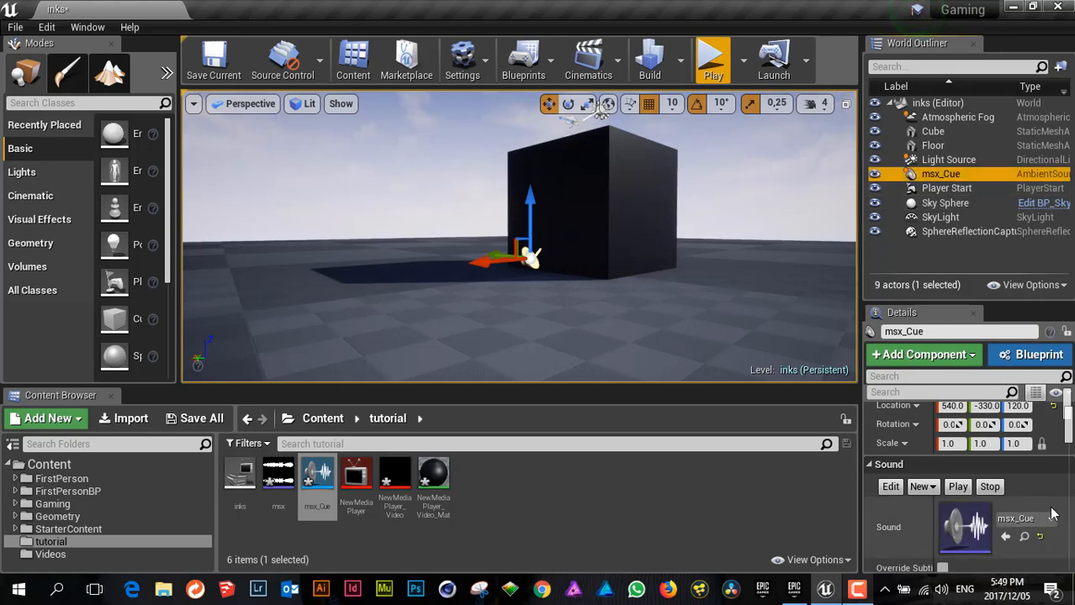
pyautogui.scroll(-3, 1034, 517)
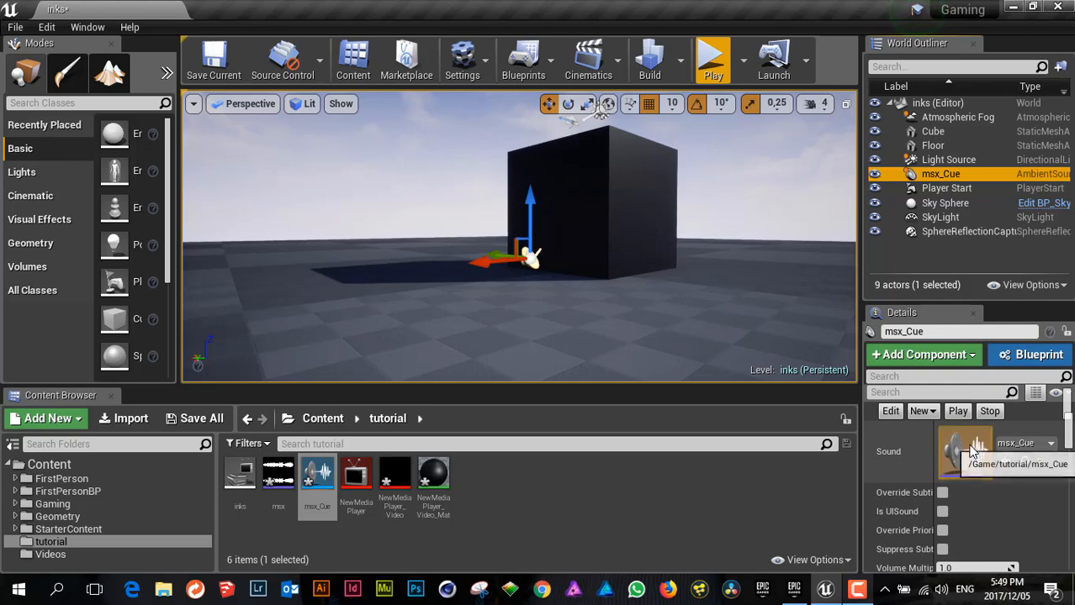
pyautogui.scroll(4, 1005, 458)
pyautogui.scroll(-10, 1012, 430)
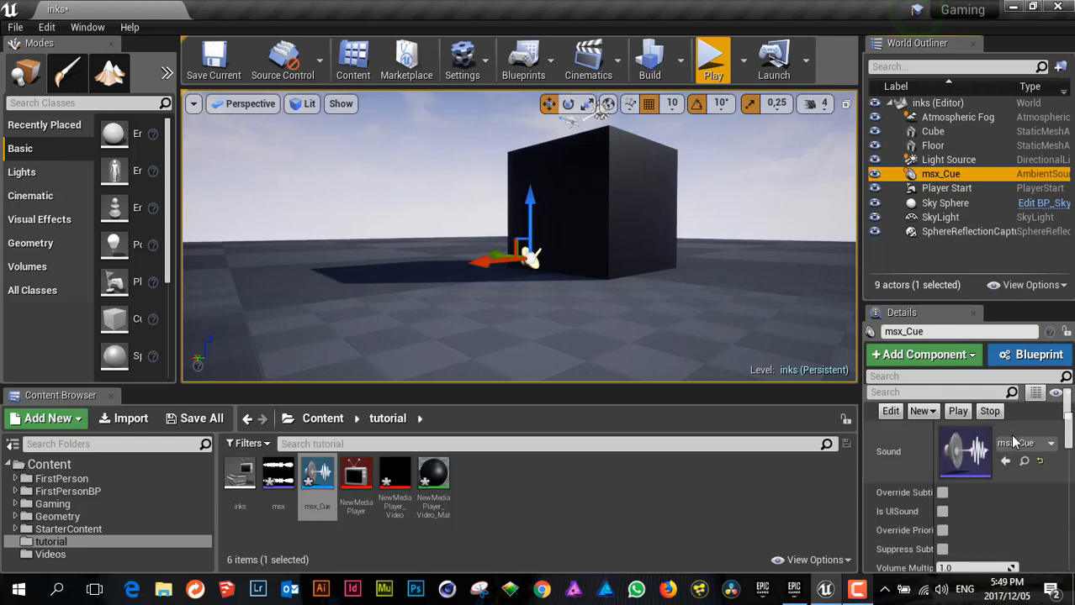
pyautogui.scroll(-5, 1013, 496)
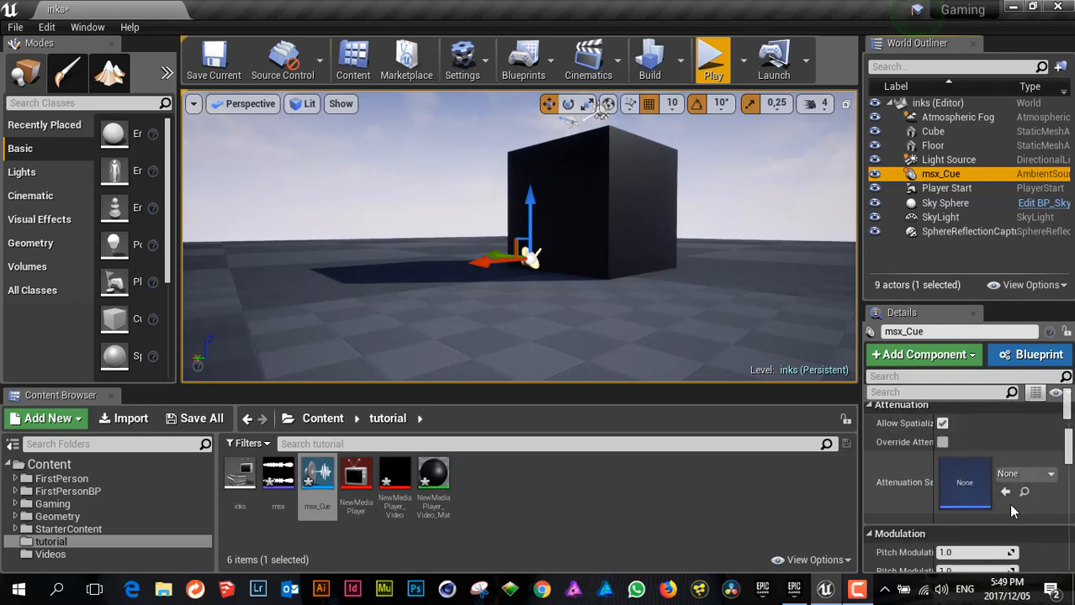
pyautogui.scroll(15, 1014, 496)
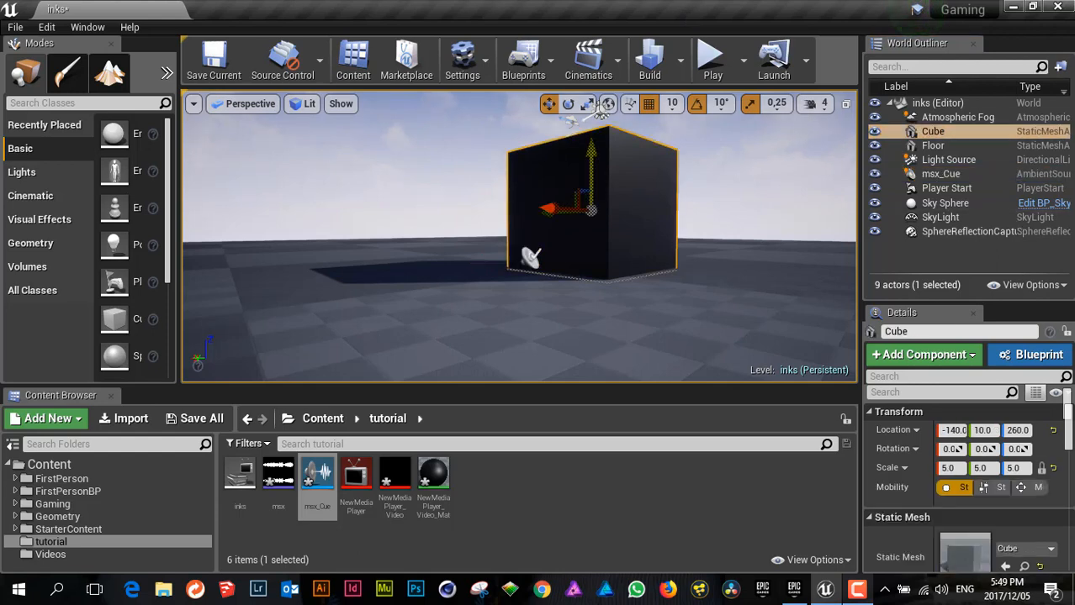
# Step: Switch the viewport to immersive mode and turn on Game View to hide the editor icons and selection outline
pyautogui.press('F11')
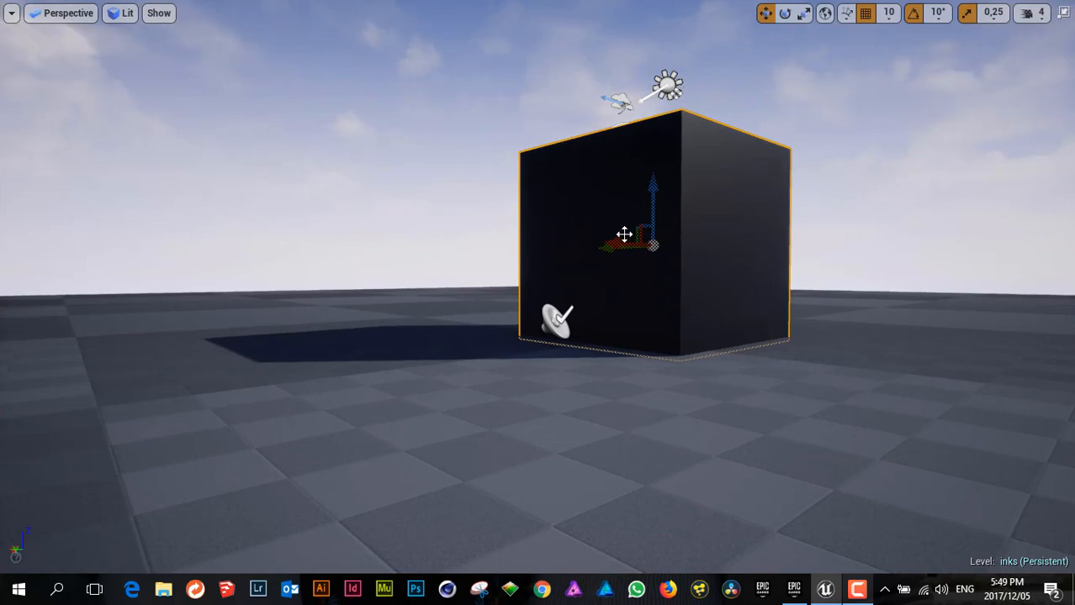
pyautogui.press('g')
pyautogui.press('g')
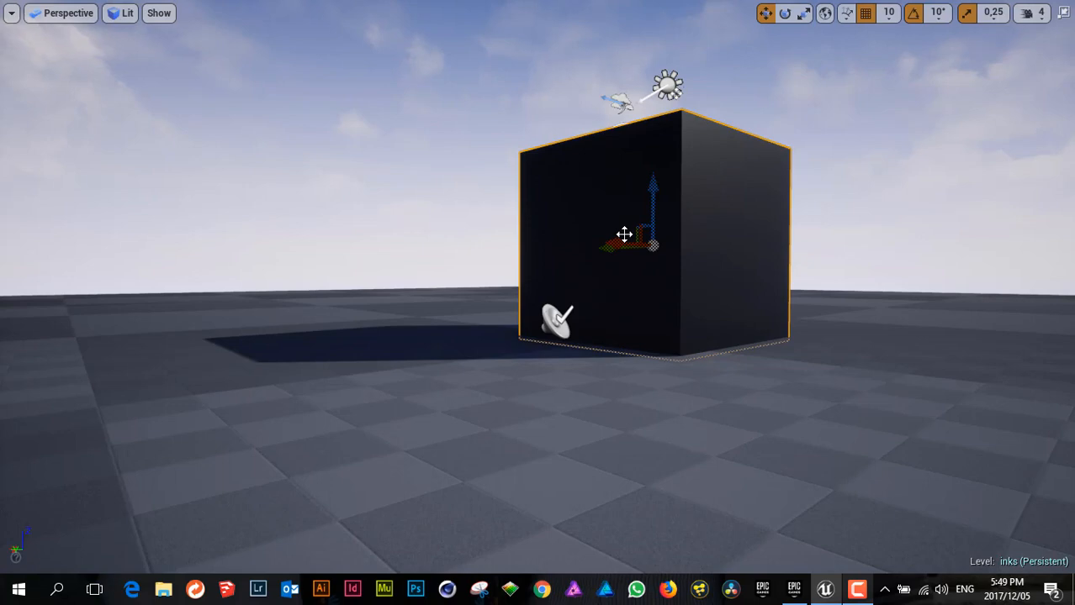
pyautogui.press('g')
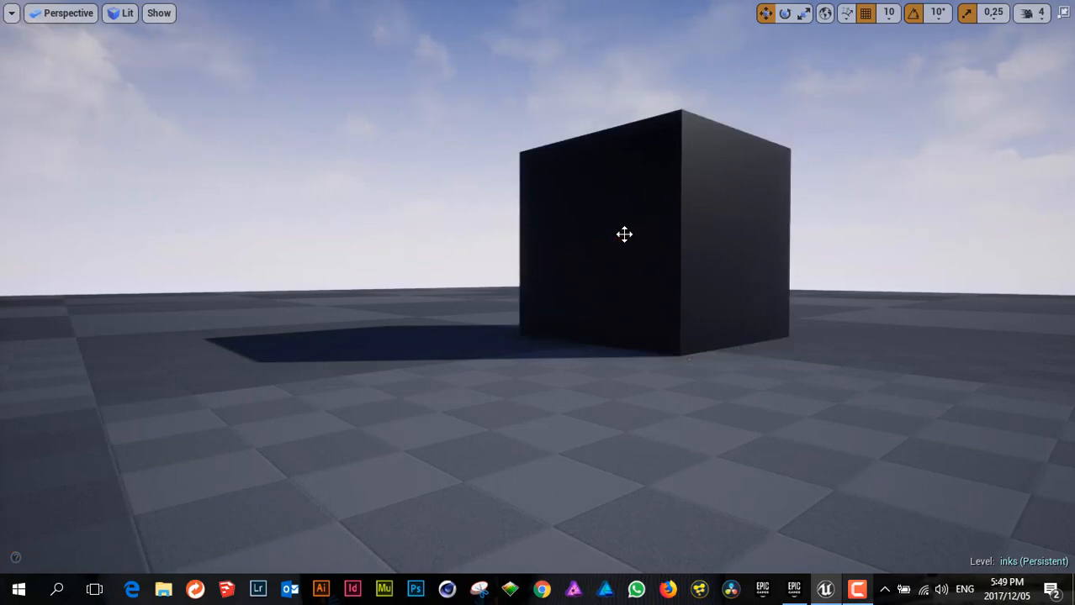
# Step: Check the Game View and Immersive Mode entries in the viewport options
pyautogui.click(11, 14)
pyautogui.click(11, 13)
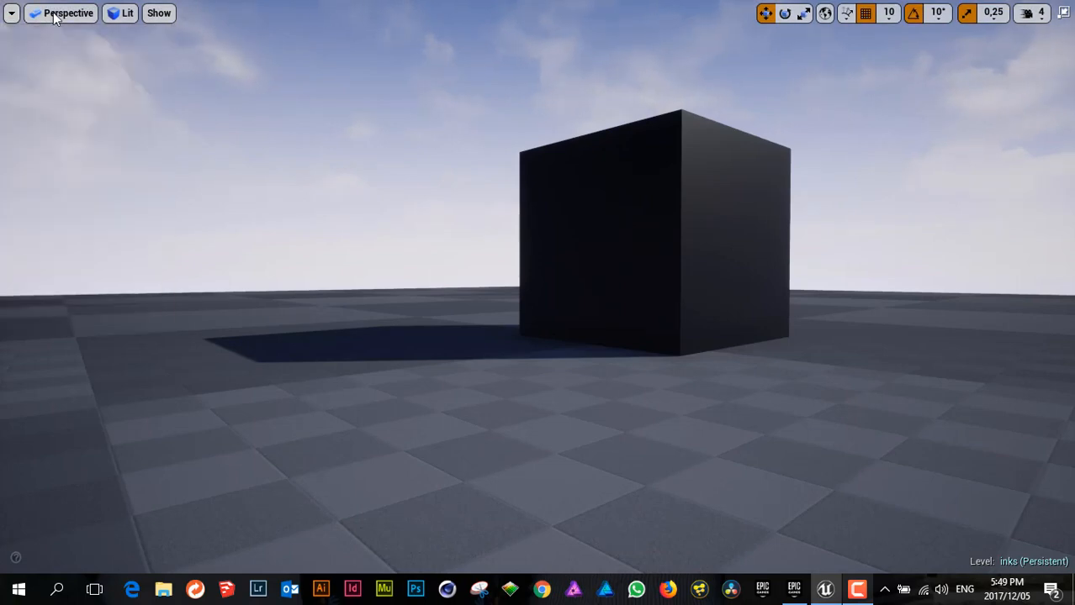
pyautogui.click(66, 14)
pyautogui.click(14, 14)
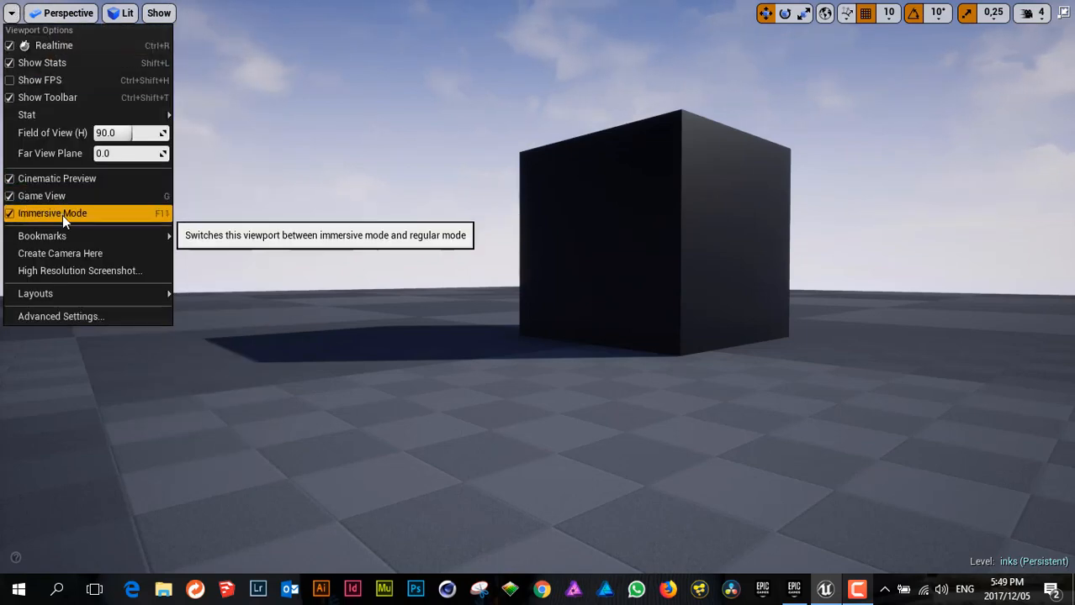
pyautogui.click(9, 12)
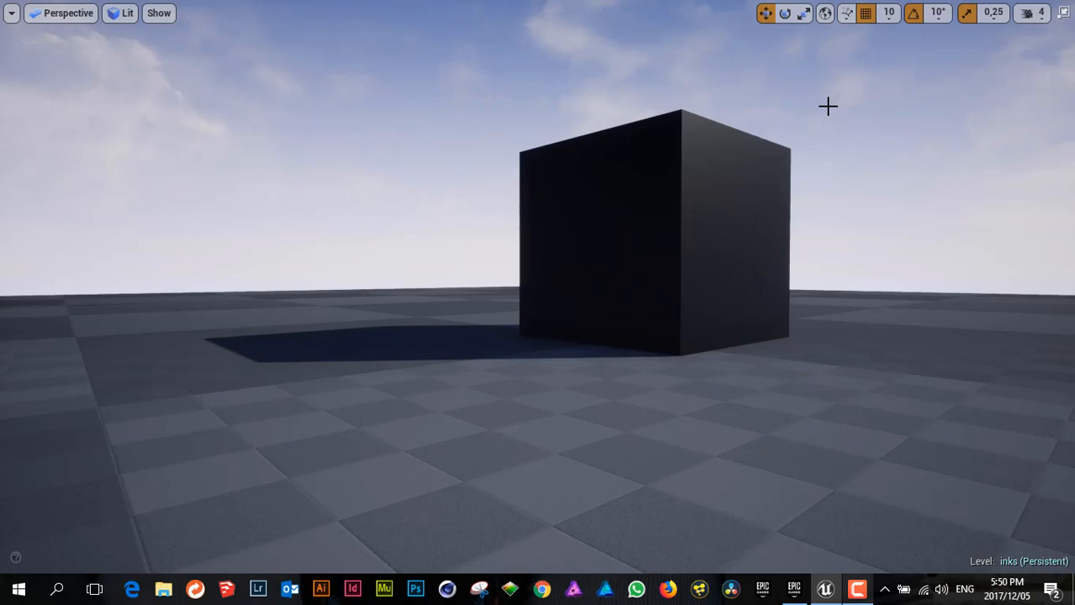
# Step: Play the level, move back from the cube to watch the video with its sound, and stop the play session
pyautogui.hotkey('alt', 'p')
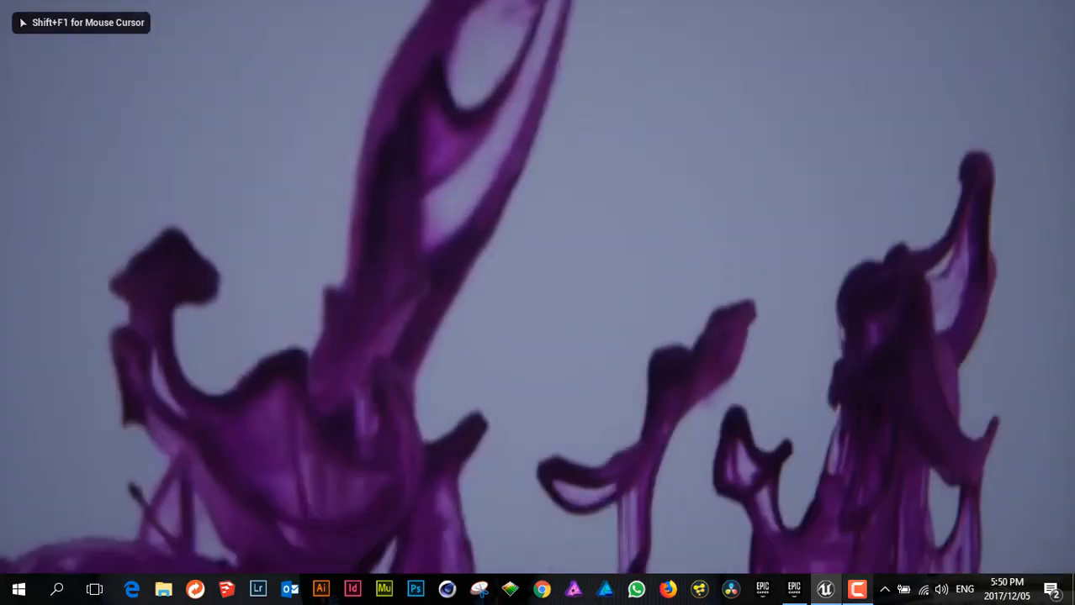
pyautogui.press('s')
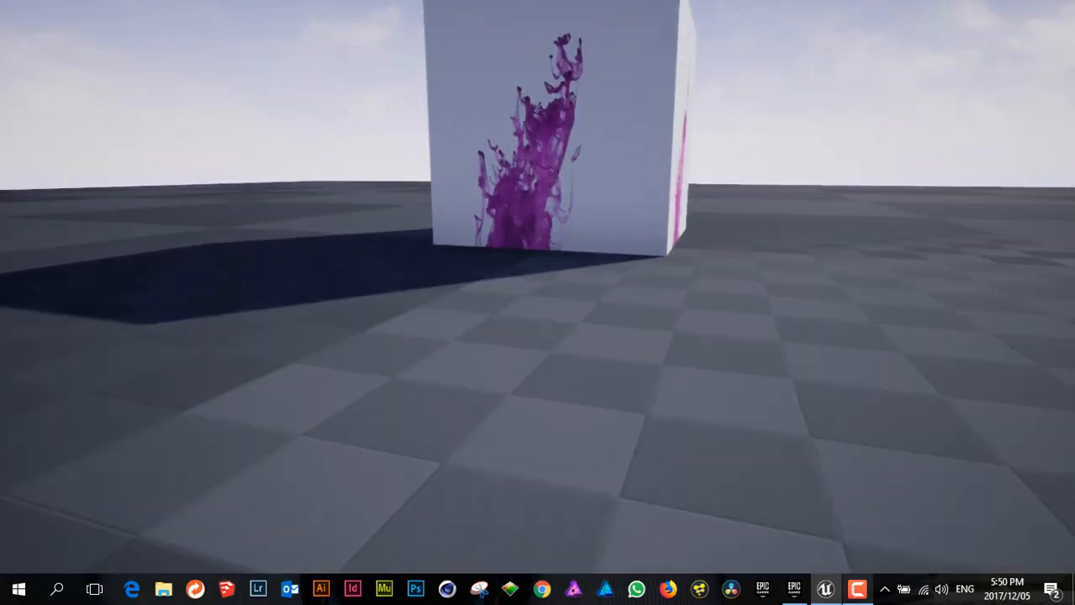
pyautogui.press('s')
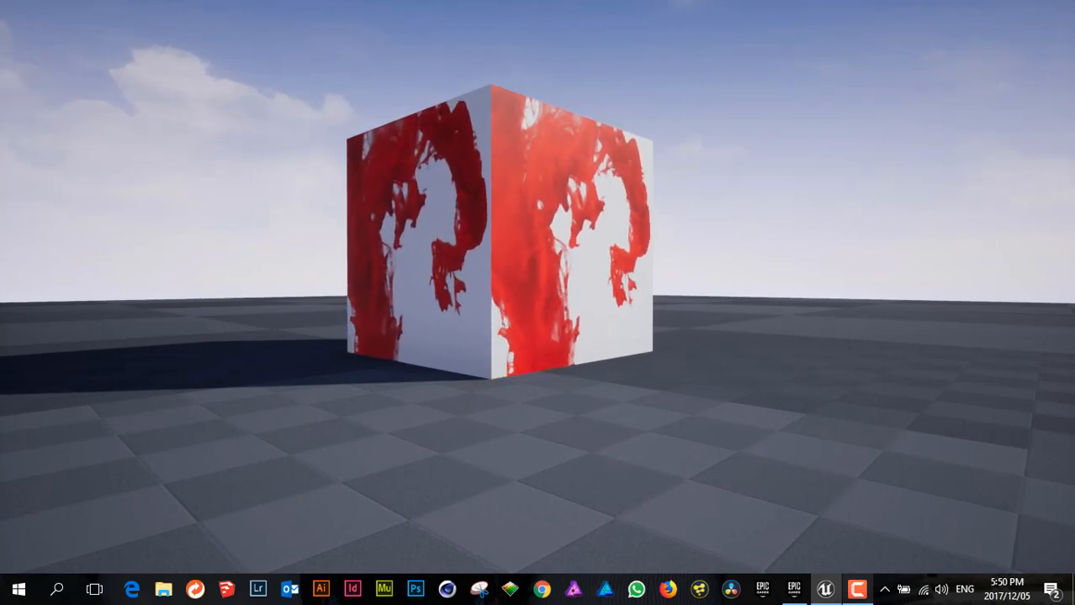
pyautogui.press('Escape')
# Step: Return the viewport from immersive mode to the regular editor layout
pyautogui.scroll(-5, 446, 223)
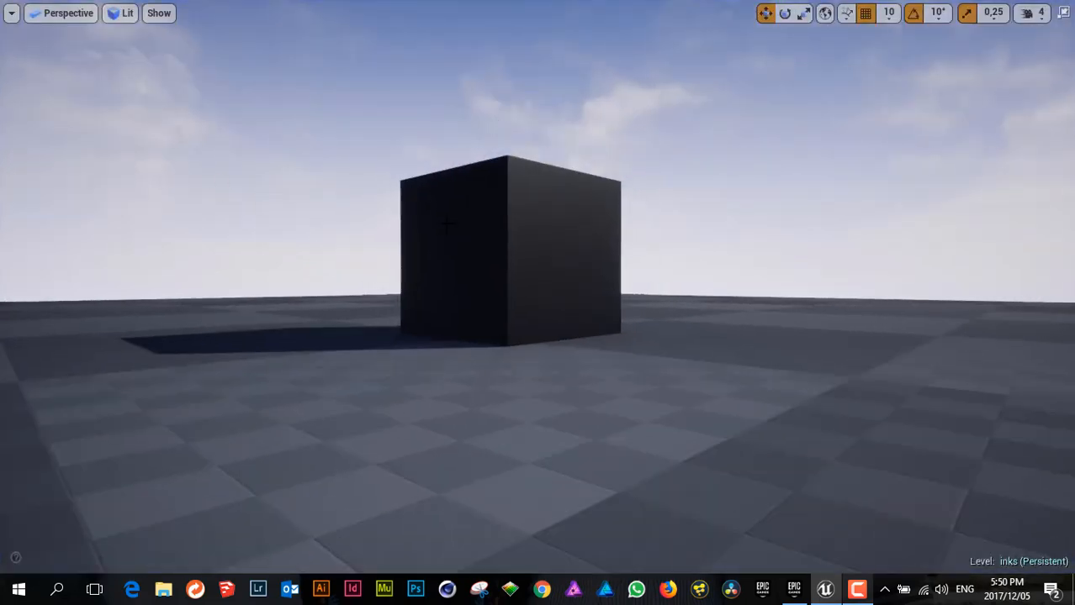
pyautogui.moveTo(446, 223); pyautogui.dragTo(447, 189, button='middle')
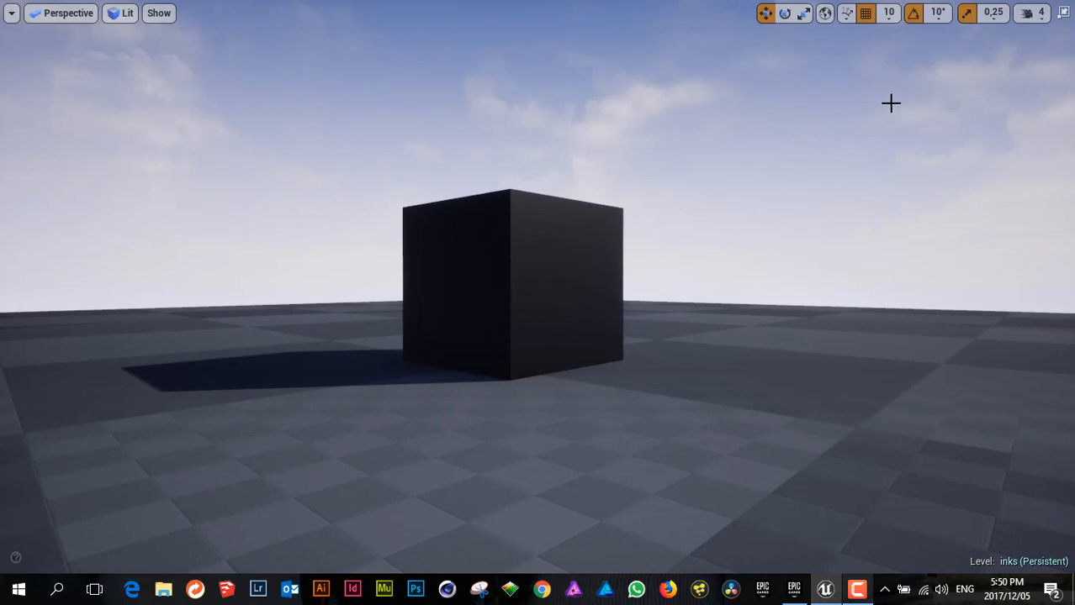
pyautogui.press('F11')
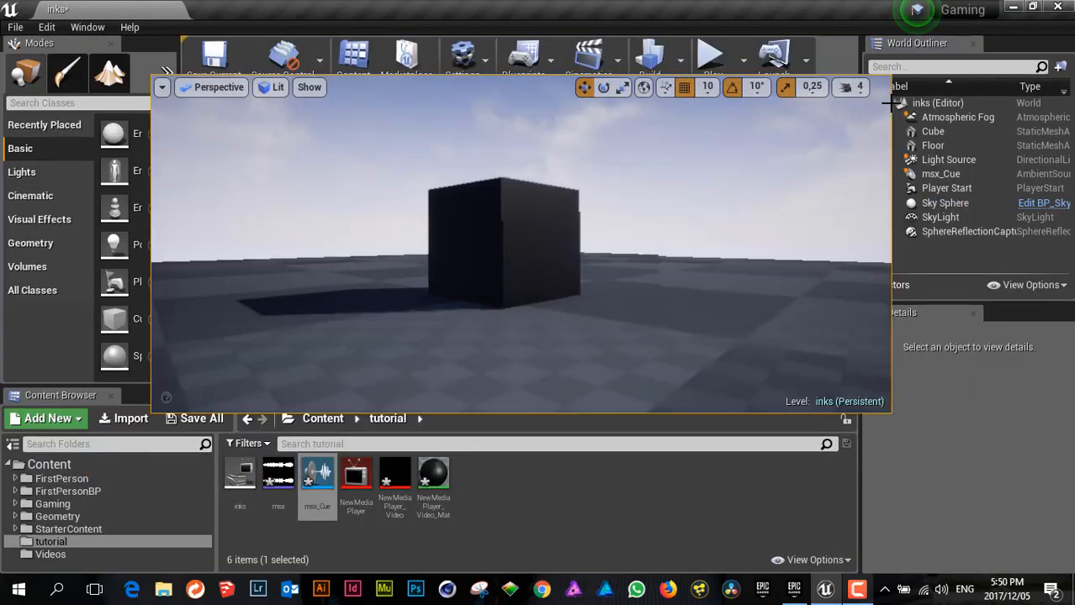